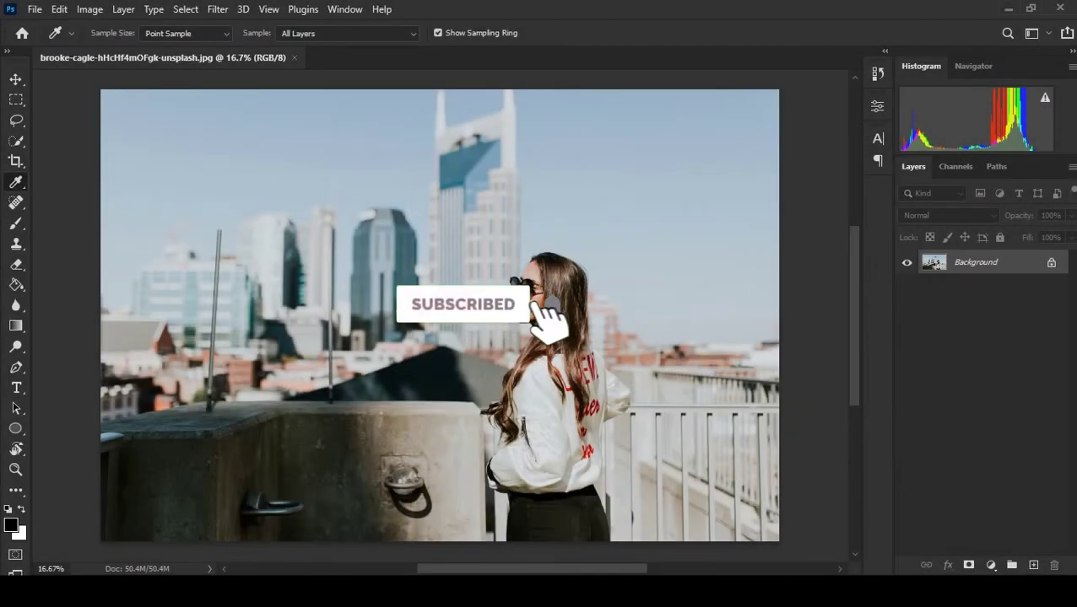
# Duplicate the Background layer to Layer 1 and apply the Camera Raw Filter to it
pyautogui.hotkey('ctrl', 'j')
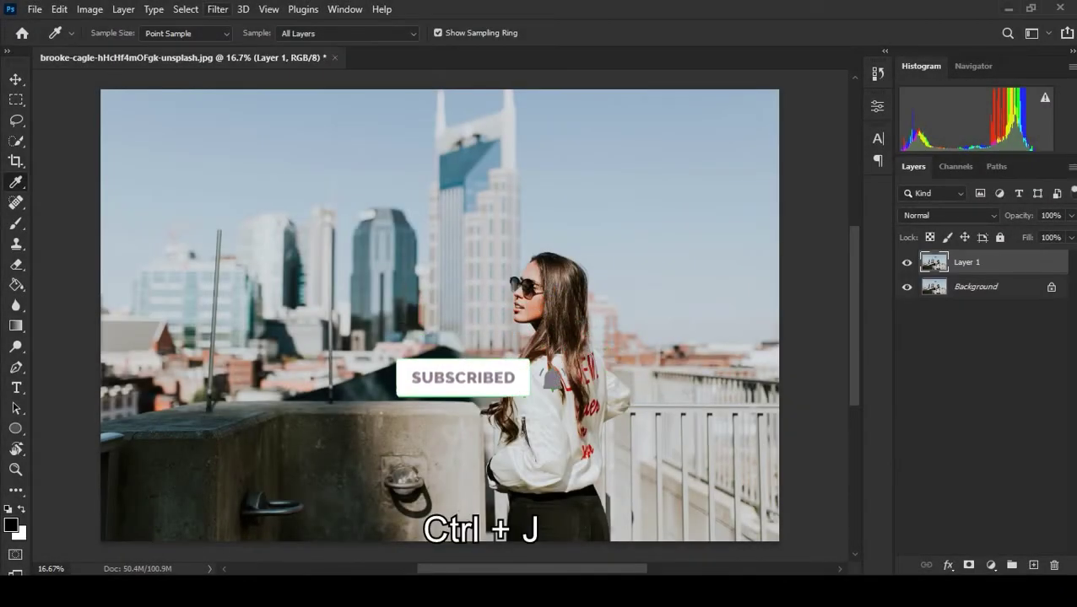
pyautogui.click(217, 9)
pyautogui.click(259, 127)
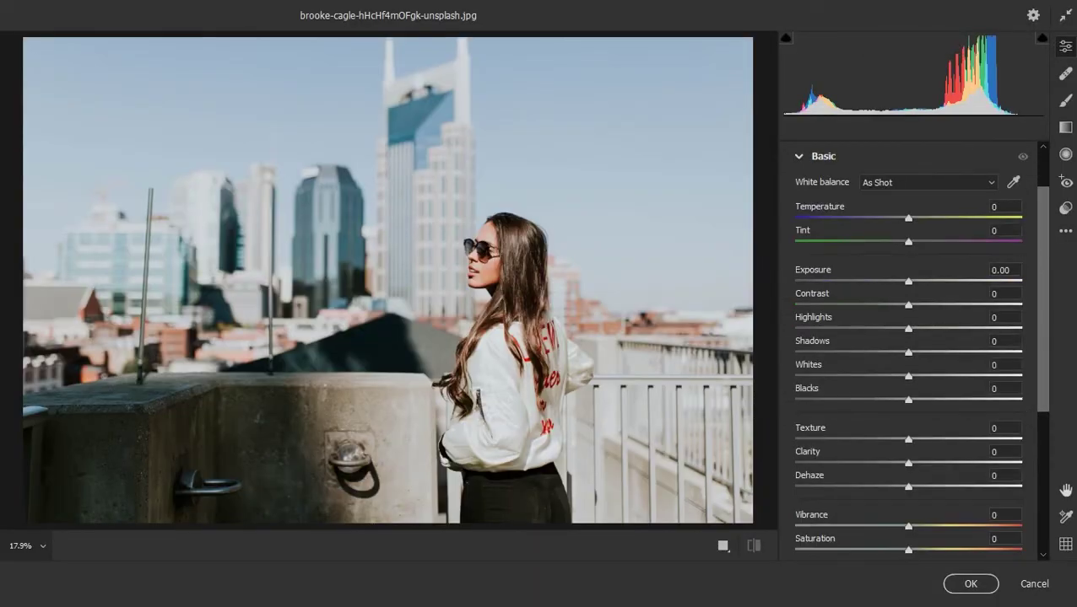
# Lower highlights, set shadows +55, contrast -11 and exposure -0.05 in Basic
pyautogui.moveTo(908, 328); pyautogui.dragTo(864, 328)
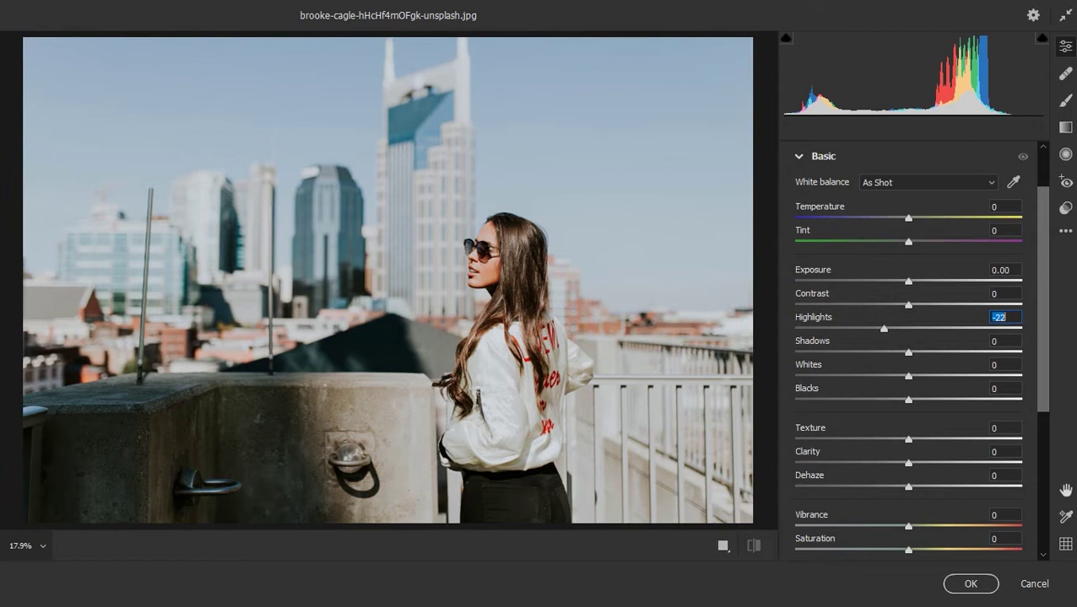
pyautogui.press('Tab')
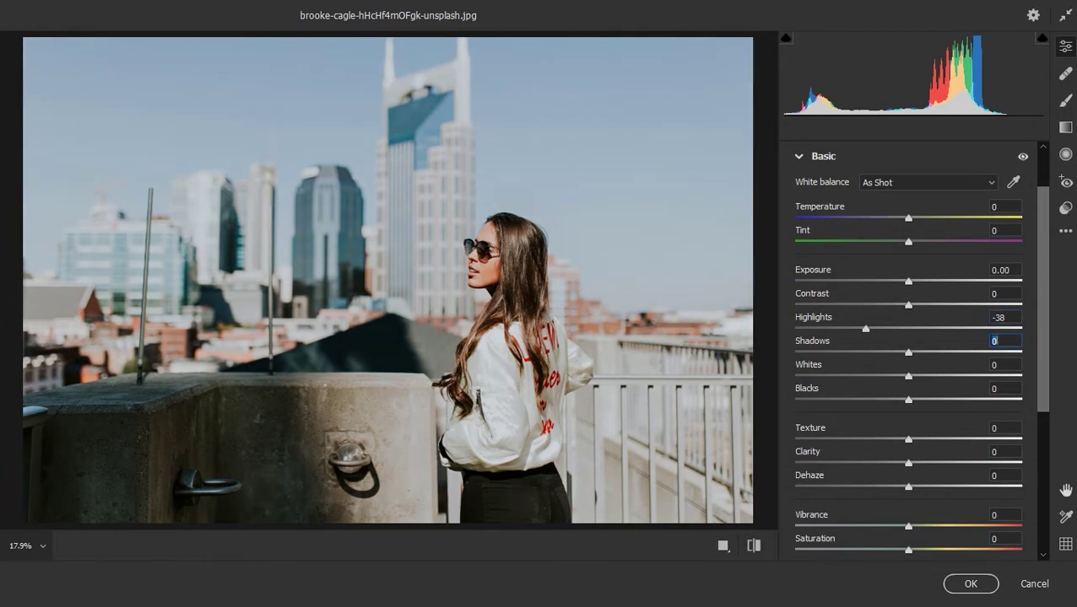
pyautogui.write('49')
pyautogui.press('Return')
pyautogui.write('55')
pyautogui.press('Return')
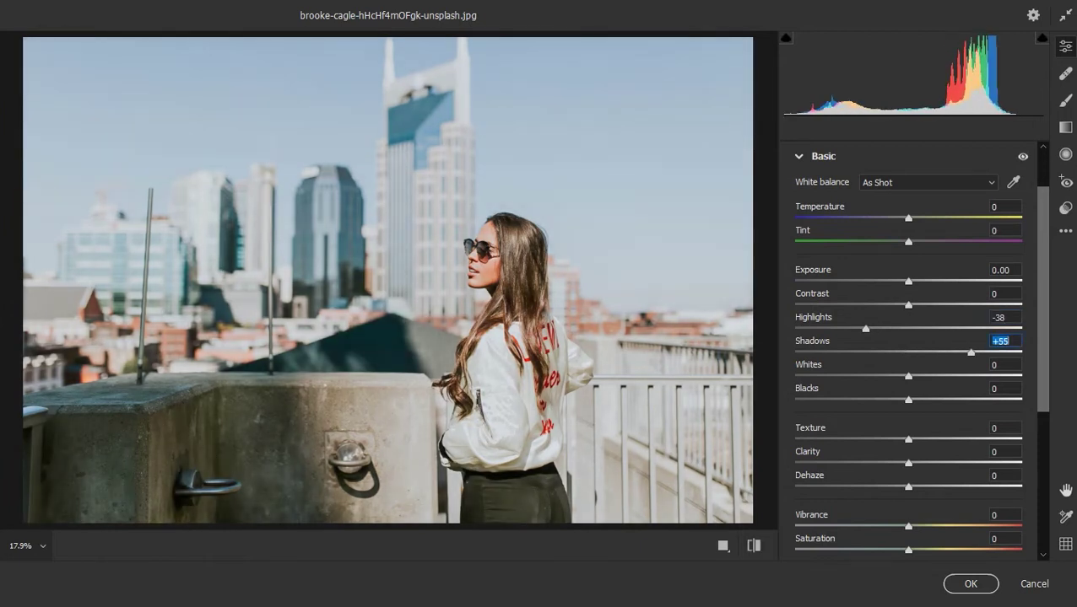
pyautogui.hotkey('shift', 'Tab')
pyautogui.hotkey('shift', 'Tab')
pyautogui.hotkey('shift', 'Down')
pyautogui.press('Down')
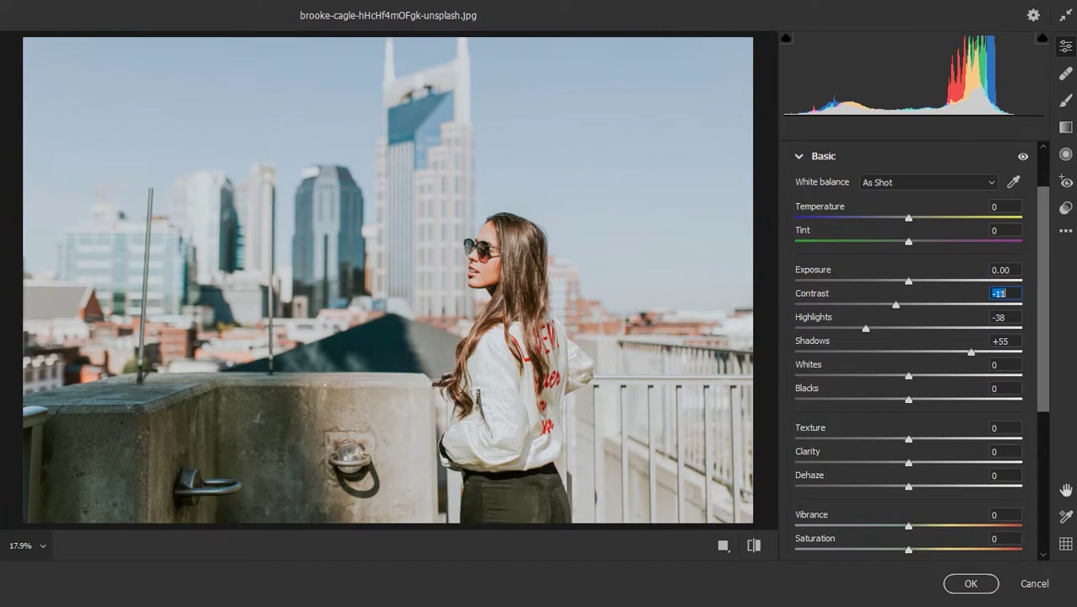
pyautogui.hotkey('shift', 'Tab')
pyautogui.press('Down')
# Set whites to +20 and settle highlights at -69
pyautogui.press('Tab')
pyautogui.press('Tab')
pyautogui.press('Tab')
pyautogui.write('21')
pyautogui.press('Return')
pyautogui.press('Down')
pyautogui.hotkey('shift', 'Tab')
pyautogui.hotkey('shift', 'Tab')
pyautogui.hotkey('shift', 'Down')
pyautogui.hotkey('shift', 'Down')
pyautogui.hotkey('shift', 'Down')
pyautogui.press('Down')
pyautogui.press('Down')
pyautogui.press('Down')
pyautogui.press('Up')
pyautogui.press('Up')
pyautogui.press('Up')
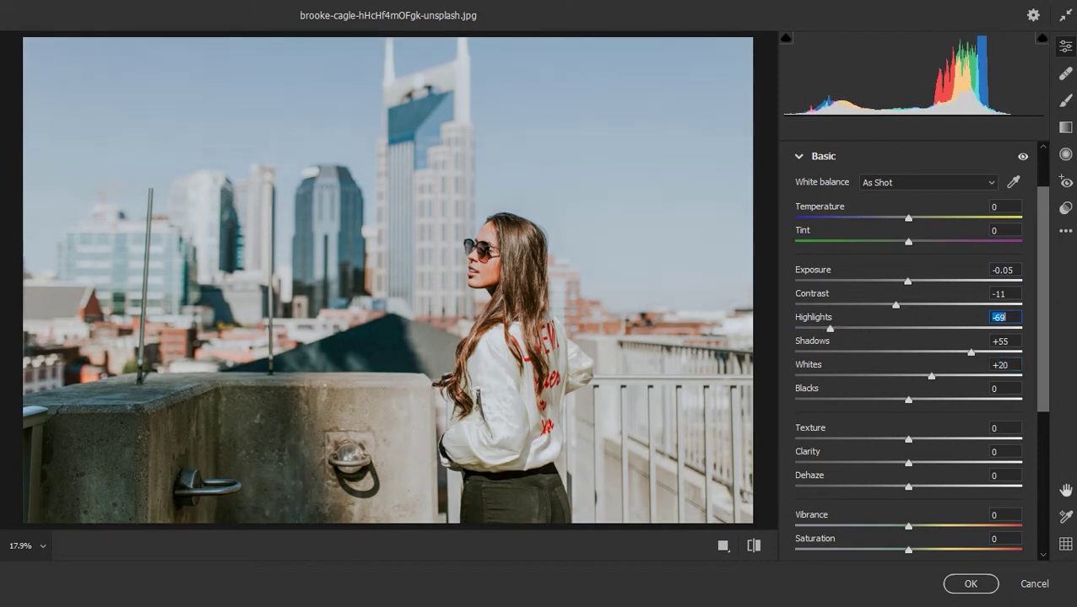
# Set blacks -13, clarity +6, texture +3 and dehaze +24
pyautogui.press('Tab')
pyautogui.press('Tab')
pyautogui.press('Tab')
pyautogui.hotkey('shift', 'Down')
pyautogui.press('Down')
pyautogui.press('Down')
pyautogui.press('Down')
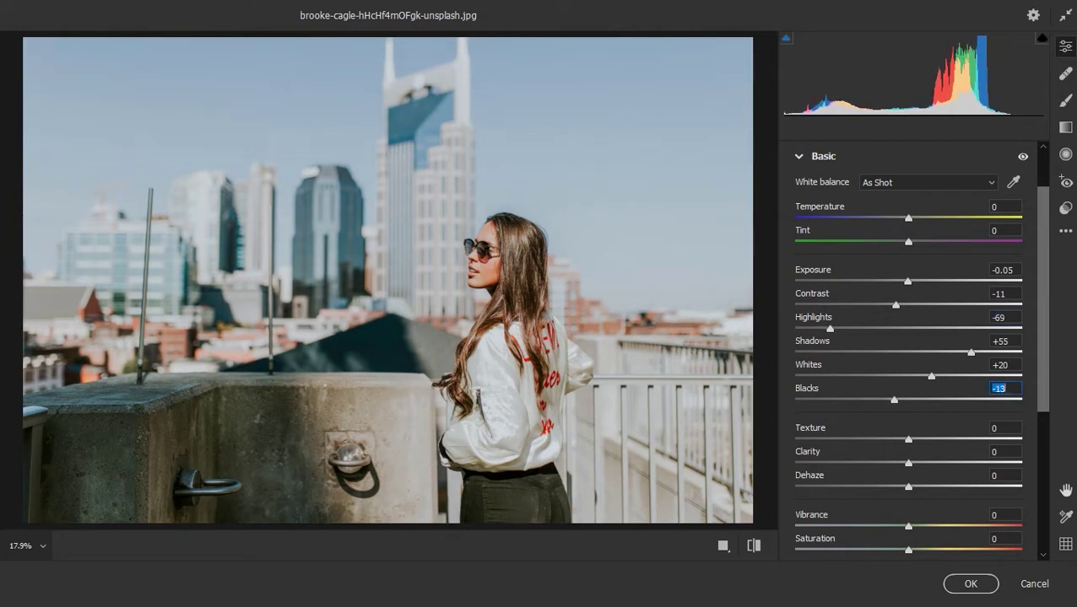
pyautogui.press('Tab')
pyautogui.press('Tab')
pyautogui.hotkey('shift', 'Up')
pyautogui.press('Down')
pyautogui.press('Down')
pyautogui.hotkey('shift', 'Tab')
pyautogui.press('Up')
pyautogui.press('Up')
pyautogui.press('Up')
pyautogui.press('Tab')
pyautogui.press('Tab')
pyautogui.hotkey('shift', 'Up')
pyautogui.hotkey('shift', 'Up')
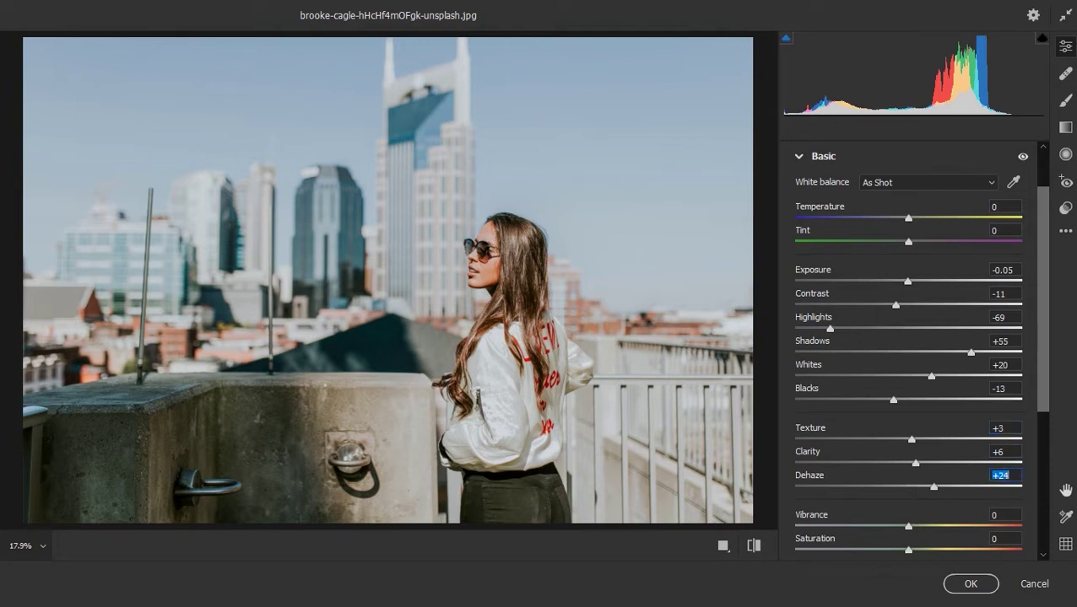
pyautogui.press('Up')
pyautogui.press('Up')
pyautogui.press('Up')
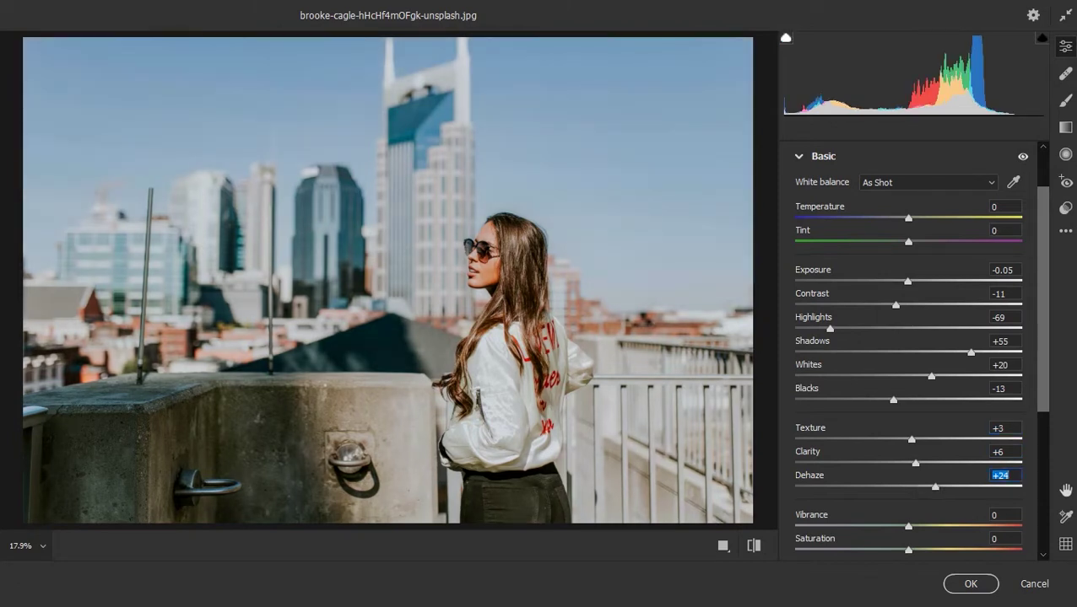
# Warm temperature to +2, drop exposure to -0.10 and start raising whites
pyautogui.scroll(-3, 908, 350)
pyautogui.scroll(1, 908, 350)
pyautogui.scroll(1, 908, 350)
pyautogui.click(1004, 168)
pyautogui.press('Up')
pyautogui.press('Up')
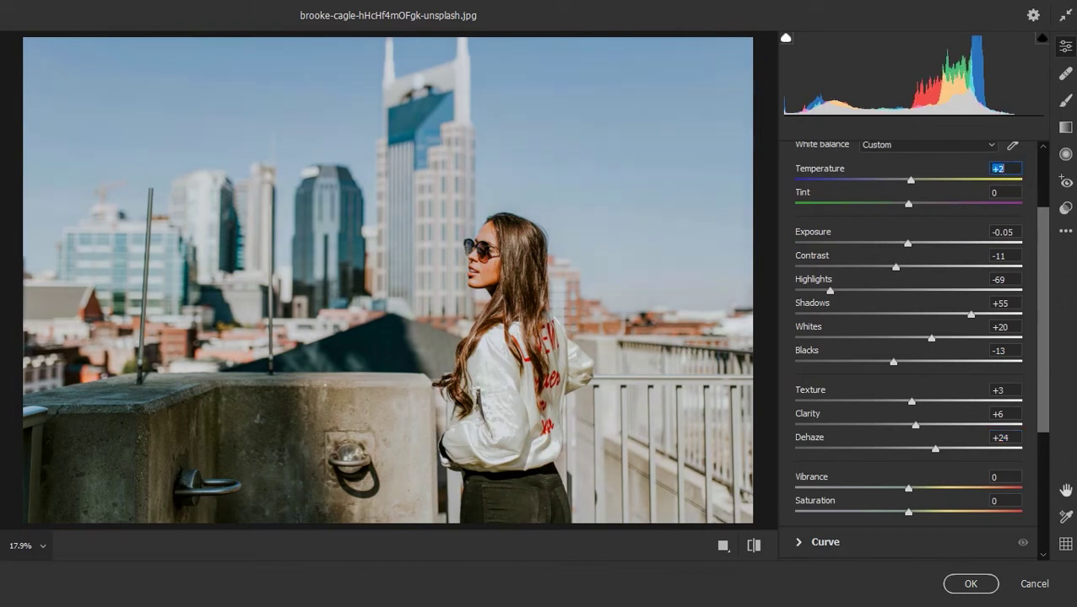
pyautogui.press('Tab')
pyautogui.press('Tab')
pyautogui.press('Down')
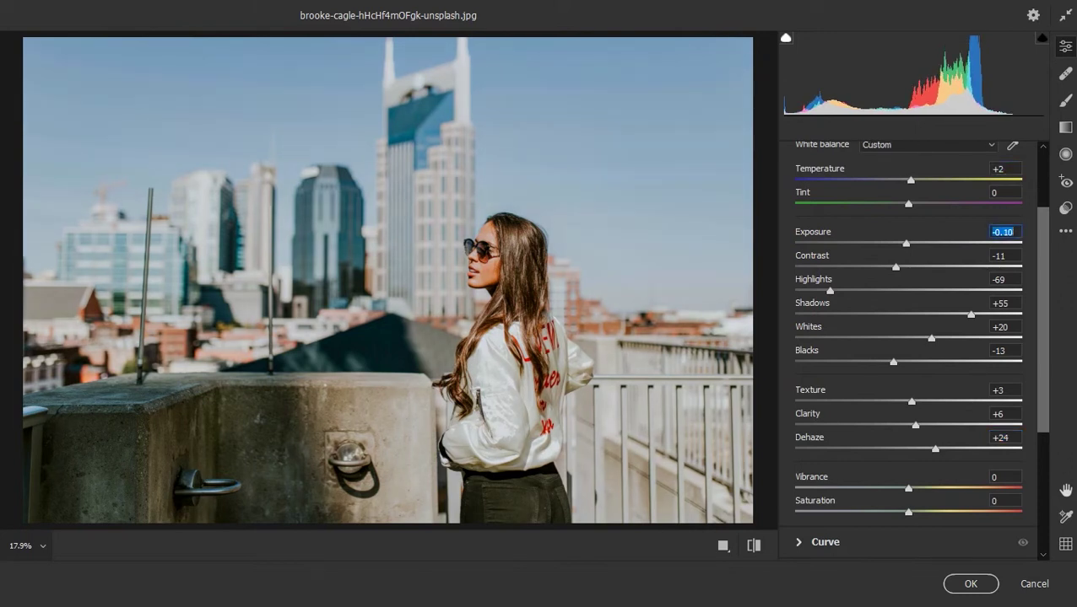
pyautogui.press('Tab')
pyautogui.press('Tab')
pyautogui.press('Tab')
pyautogui.press('Up')
pyautogui.press('Up')
# Set saturation -12, whites +24, vibrance +31, and expand the Curve section
pyautogui.press('Up')
pyautogui.press('Up')
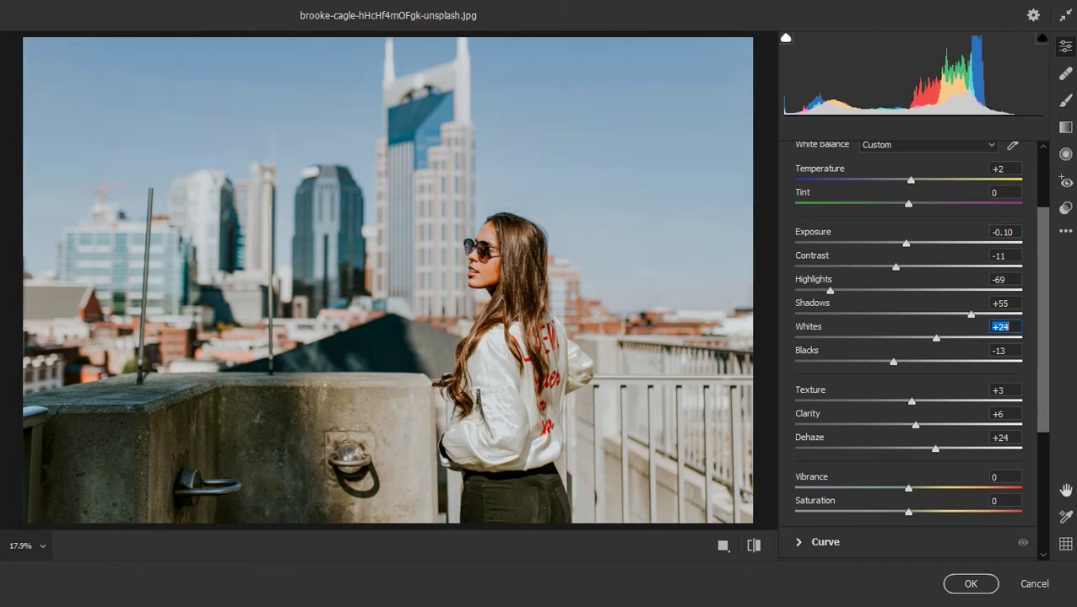
pyautogui.scroll(-1, 908, 338)
pyautogui.scroll(-1, 911, 350)
pyautogui.press('Tab')
pyautogui.press('Tab')
pyautogui.press('Tab')
pyautogui.hotkey('shift', 'Down')
pyautogui.press('Down')
pyautogui.press('Down')
pyautogui.press('Down')
pyautogui.hotkey('shift', 'Tab')
pyautogui.hotkey('shift', 'Up')
pyautogui.hotkey('shift', 'Up')
pyautogui.hotkey('shift', 'Up')
pyautogui.press('Up')
pyautogui.press('Up')
pyautogui.press('Up')
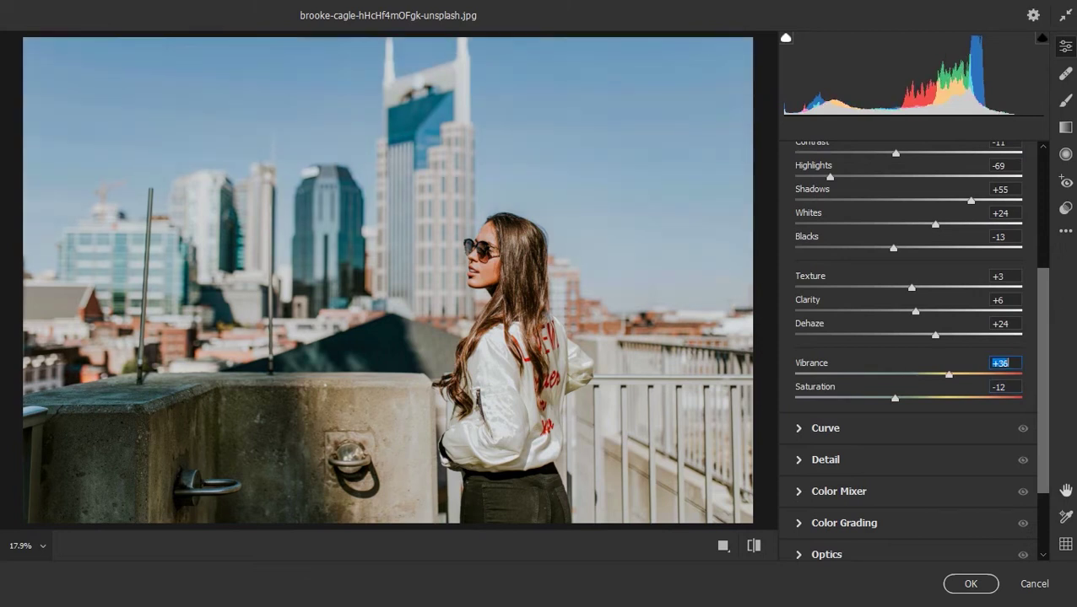
pyautogui.scroll(-2, 907, 338)
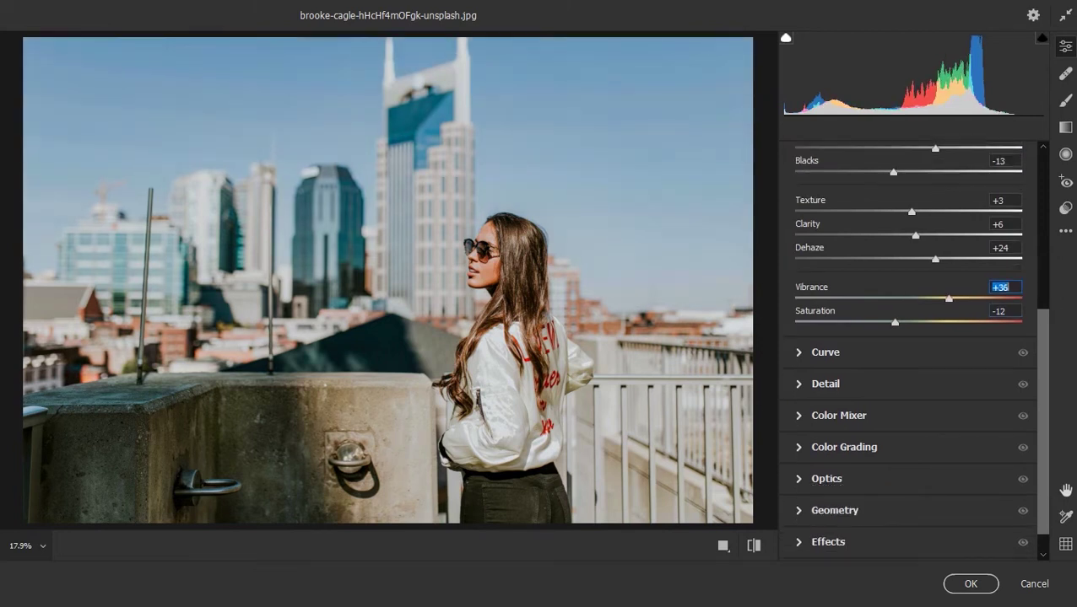
pyautogui.press('Down')
pyautogui.press('Down')
pyautogui.press('Down')
pyautogui.hotkey('ctrl', 'alt', '2')
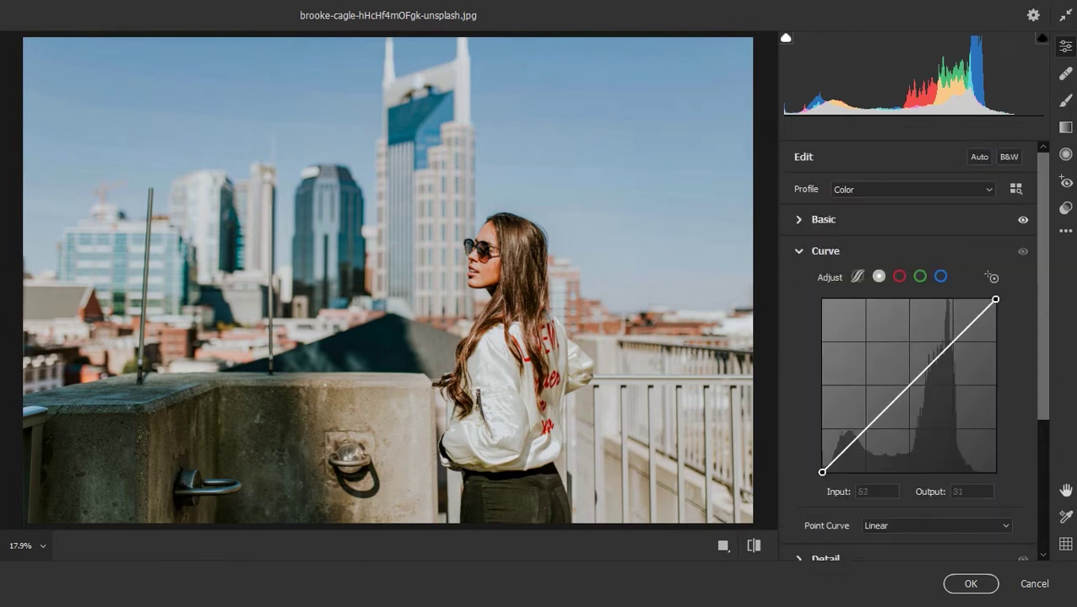
# Shape the master curve: darker midtone, black point output 10, lowered white point, highlight point 187
pyautogui.moveTo(873, 417); pyautogui.dragTo(877, 421)
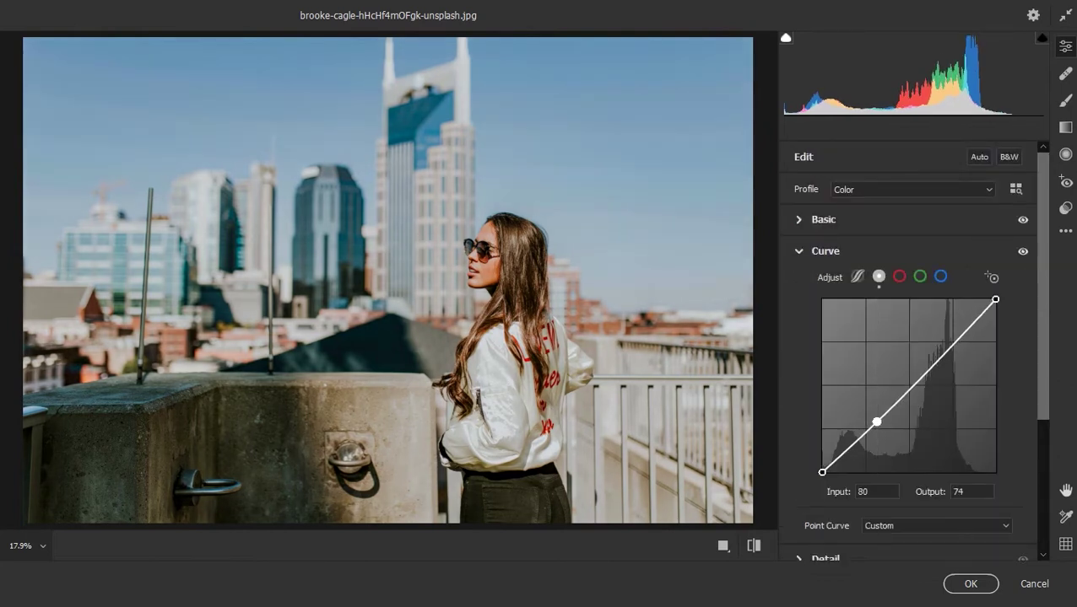
pyautogui.moveTo(821, 472); pyautogui.dragTo(822, 465)
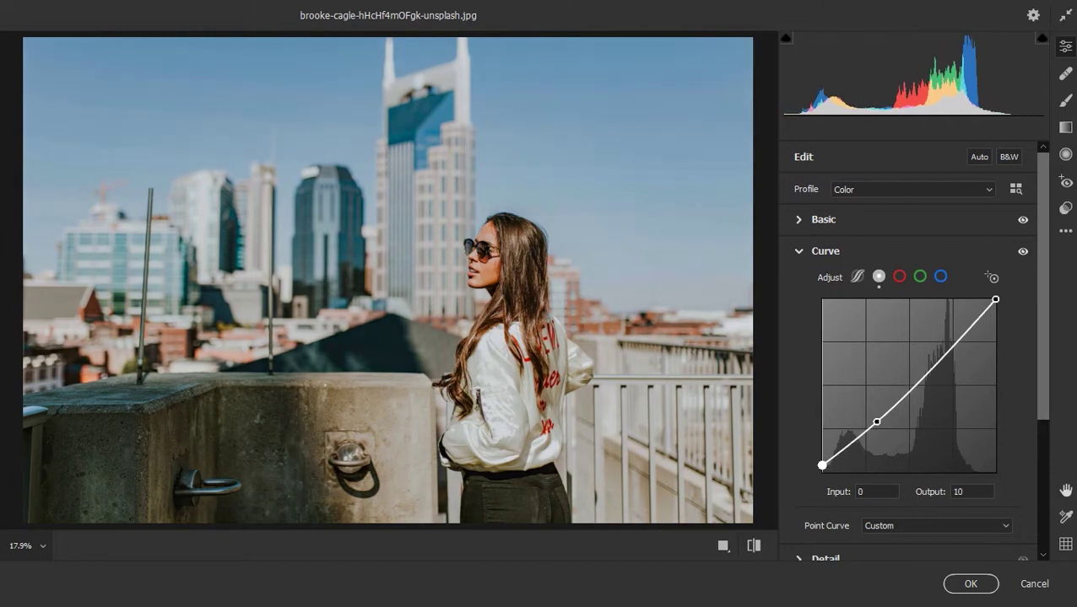
pyautogui.moveTo(994, 299); pyautogui.dragTo(995, 306)
pyautogui.click(953, 349)
pyautogui.moveTo(953, 348); pyautogui.dragTo(952, 345)
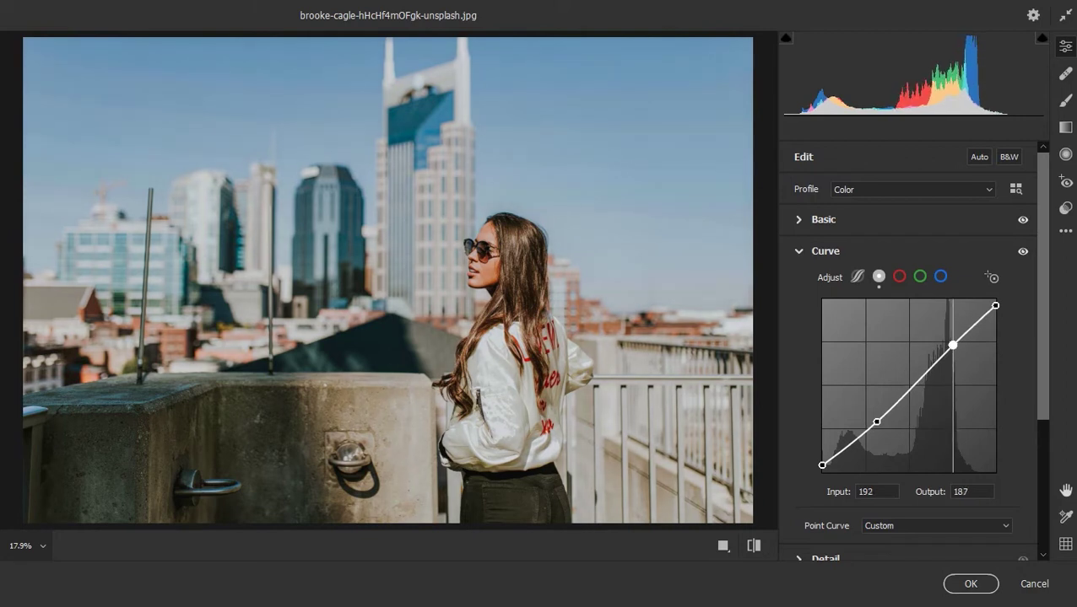
# Raise the Red curve's top point and lower the Blue top point to 247
pyautogui.click(899, 275)
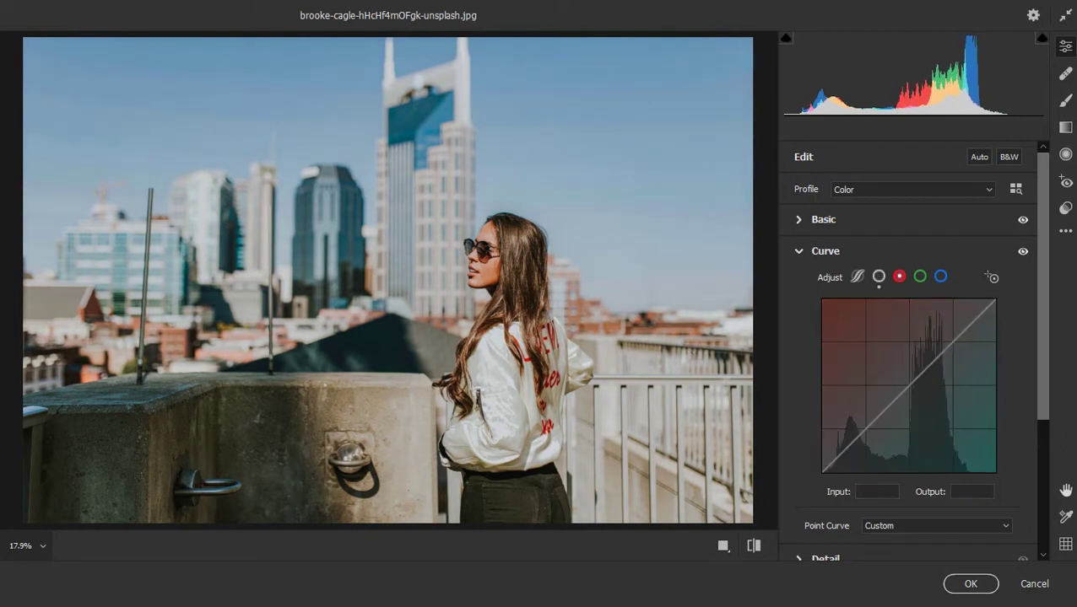
pyautogui.moveTo(995, 303); pyautogui.dragTo(993, 299)
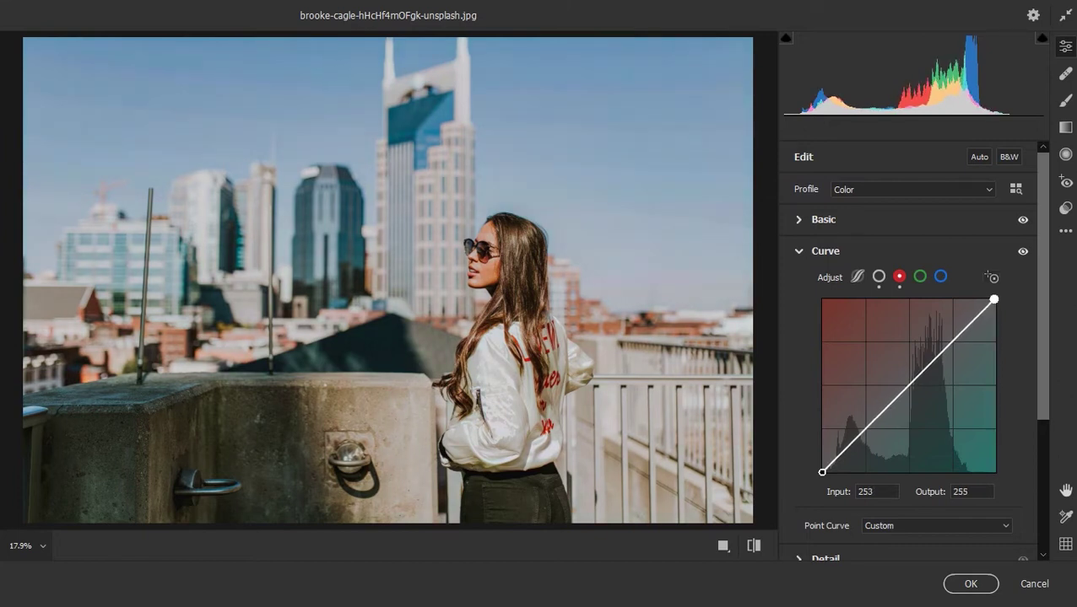
pyautogui.click(940, 276)
pyautogui.moveTo(994, 299)
pyautogui.mouseDown()
pyautogui.moveTo(995, 316)
pyautogui.moveTo(995, 304)
pyautogui.mouseUp()
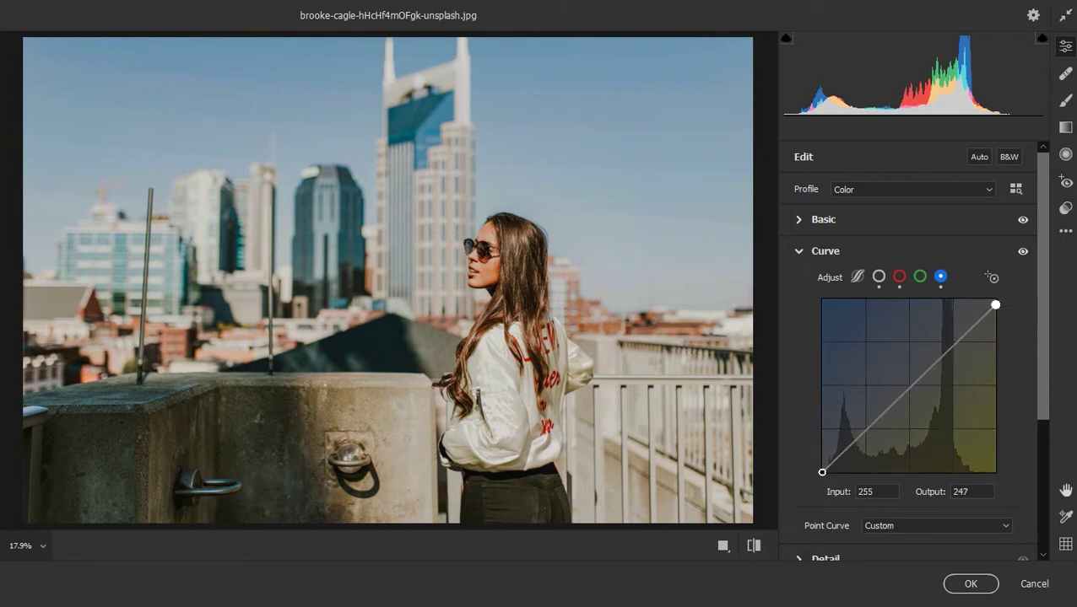
pyautogui.click(810, 219)
# Raise Whites to +31, then set the Color Mixer Blues hue to -19
pyautogui.click(1004, 364)
pyautogui.press('Up')
pyautogui.press('Up')
pyautogui.press('Up')
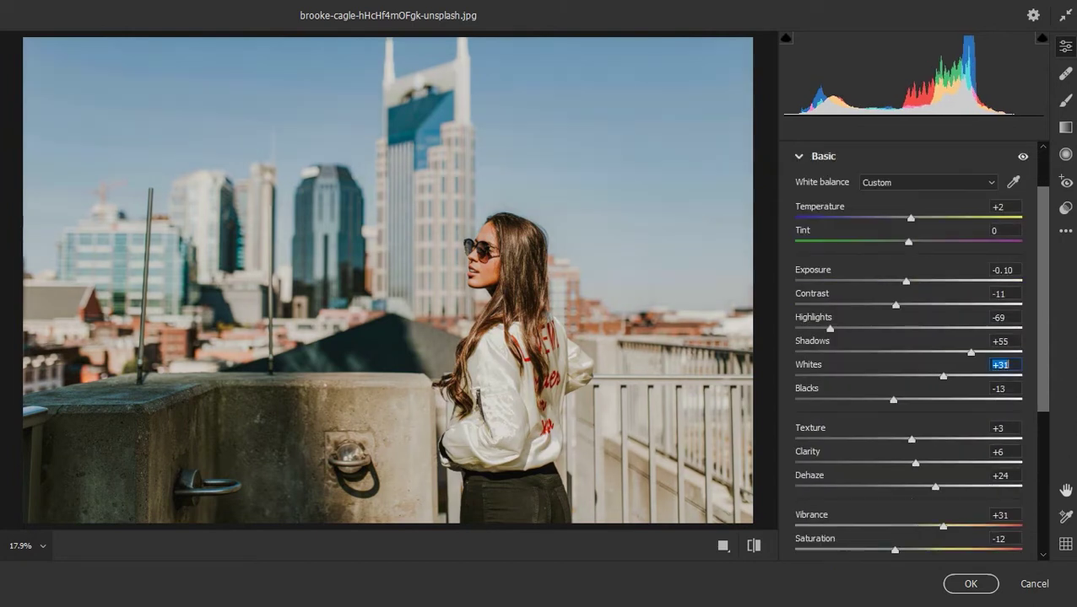
pyautogui.scroll(-5, 908, 337)
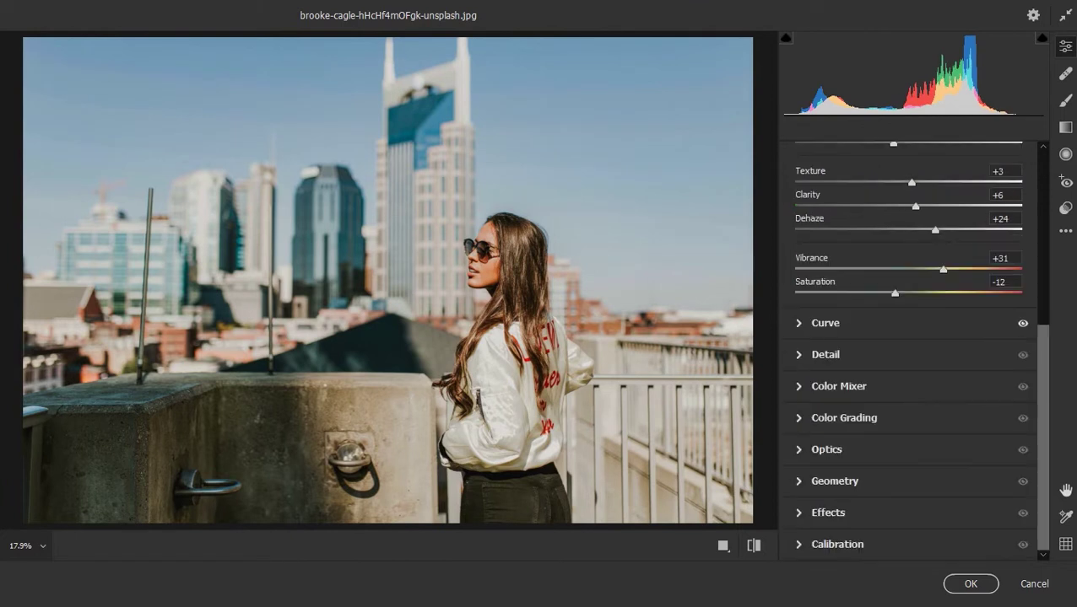
pyautogui.click(838, 386)
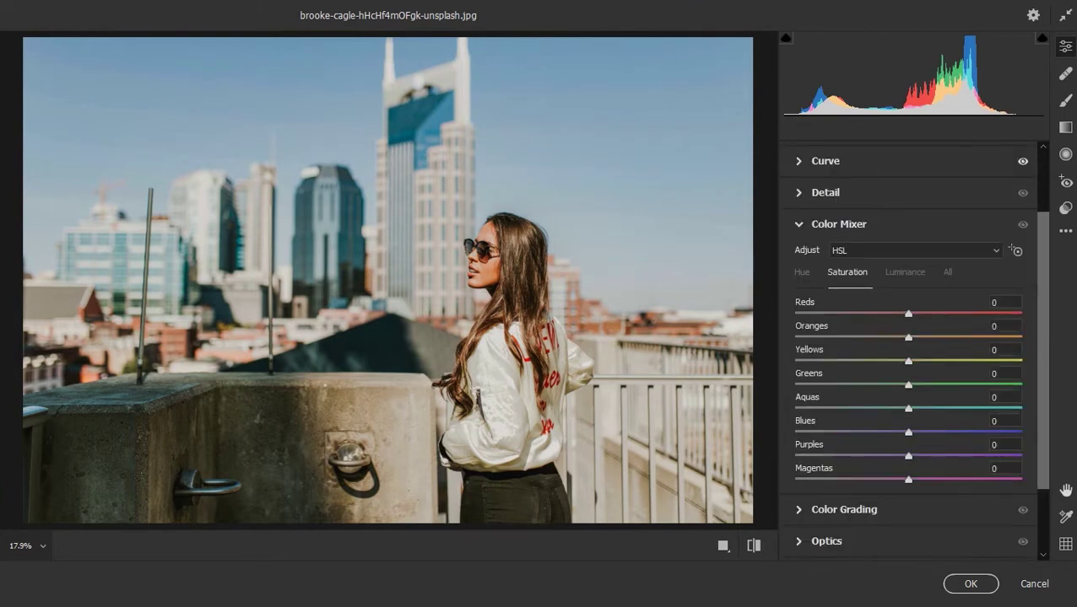
pyautogui.click(802, 272)
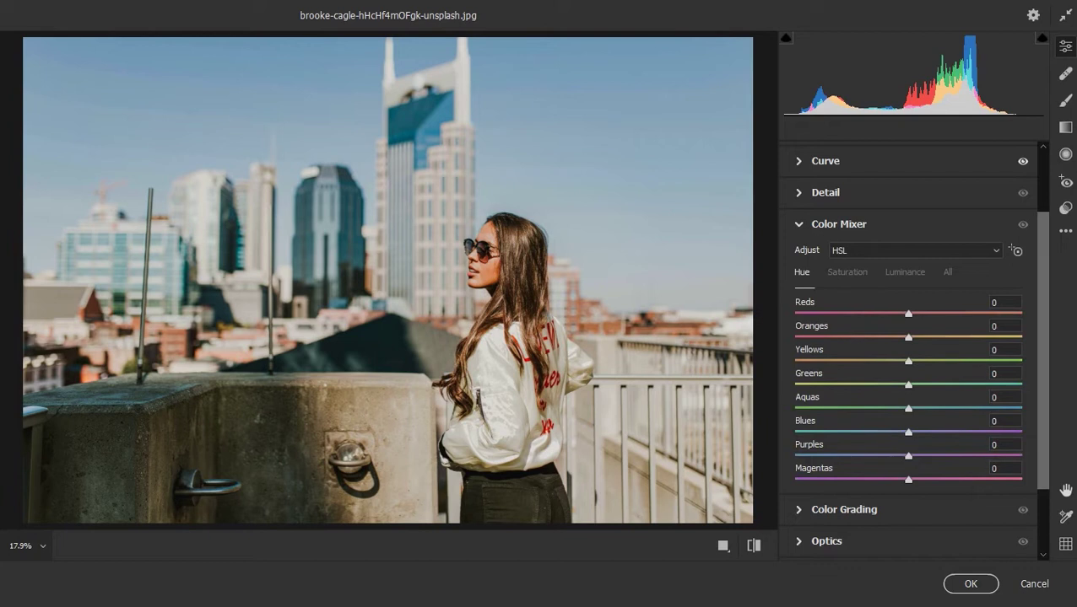
pyautogui.write('-19')
pyautogui.press('Return')
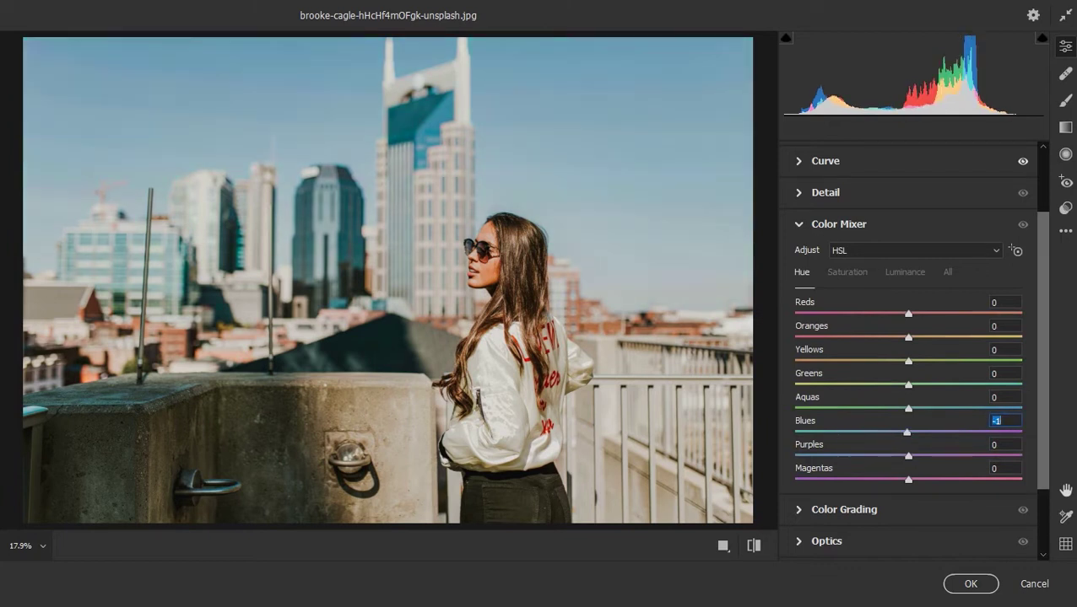
pyautogui.press('Down')
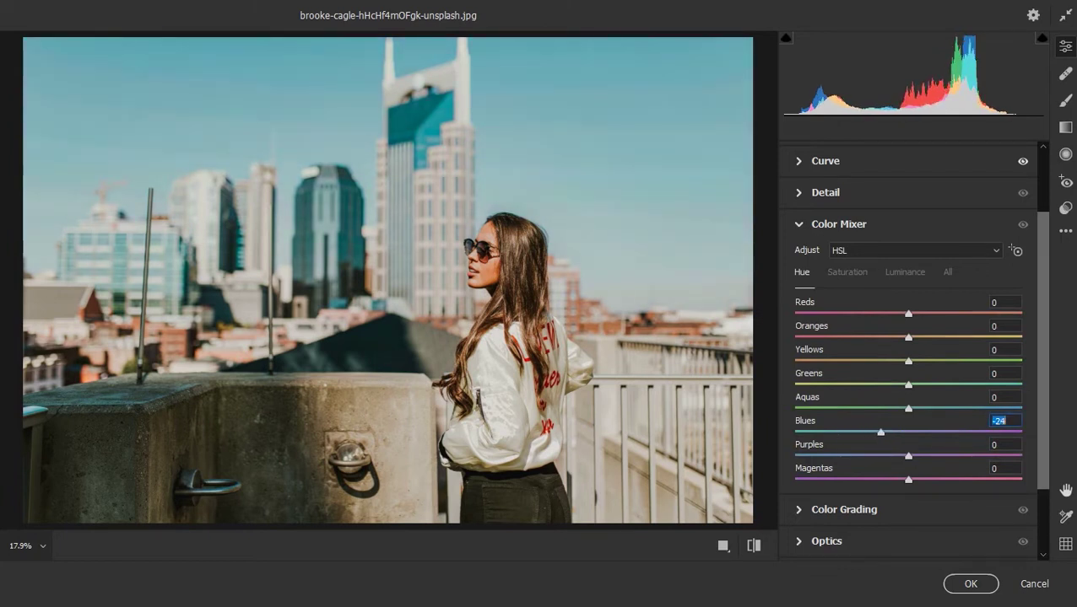
pyautogui.press('Up')
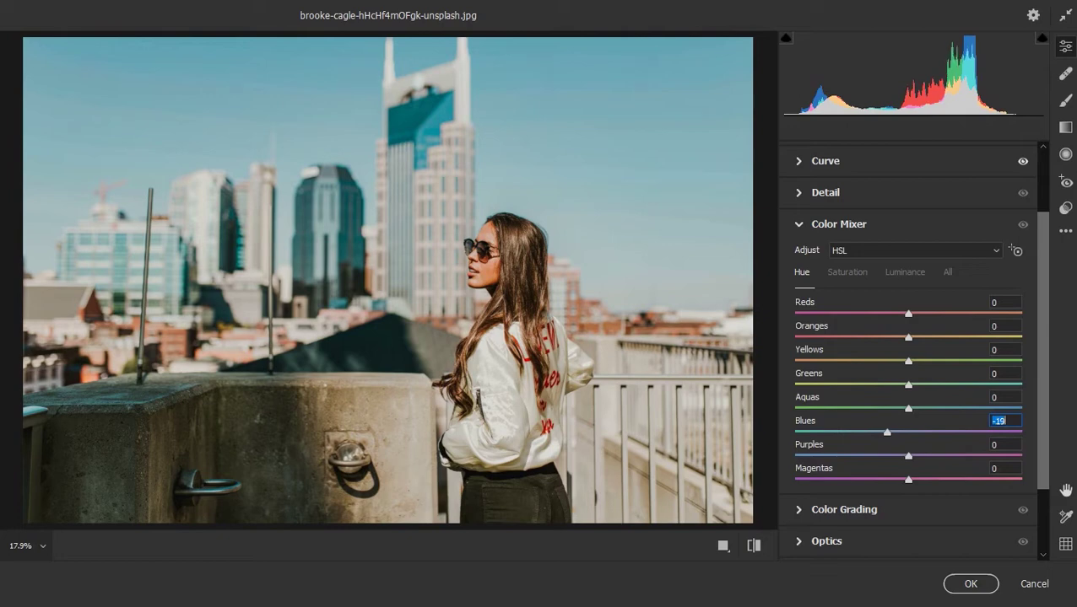
# Set the Blues luminance to +10 in the Color Mixer
pyautogui.scroll(3, 381, 267)
pyautogui.scroll(2, 388, 280)
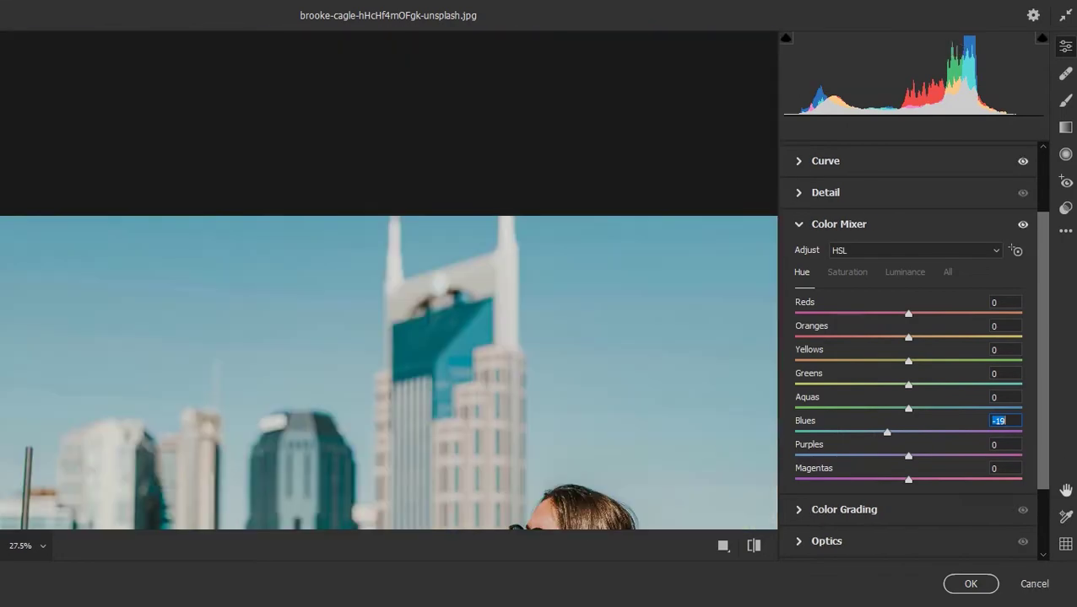
pyautogui.scroll(2, 388, 280)
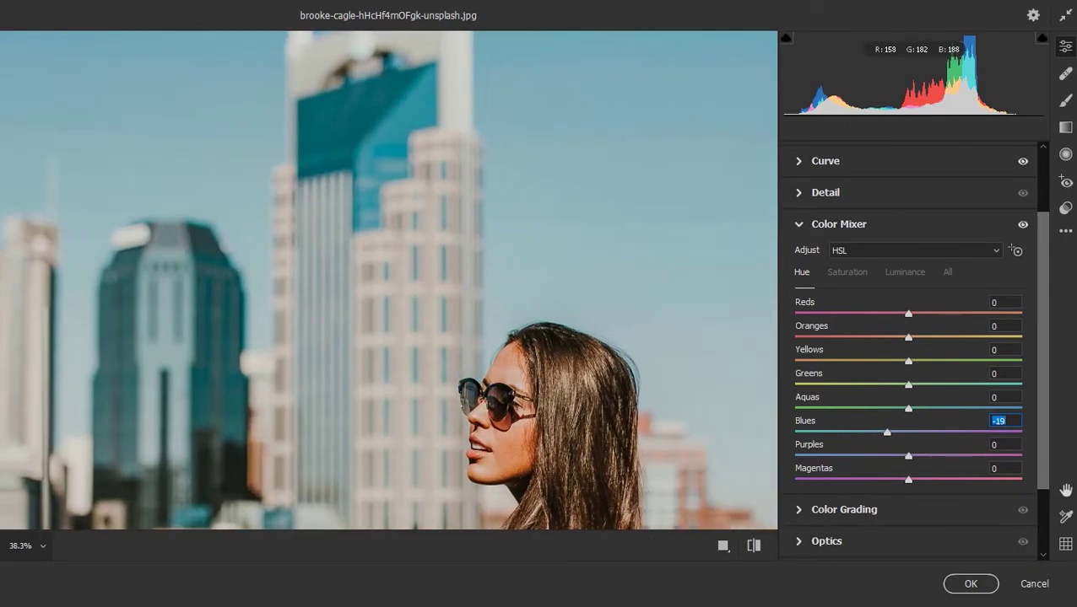
pyautogui.hscroll(8, 388, 280)
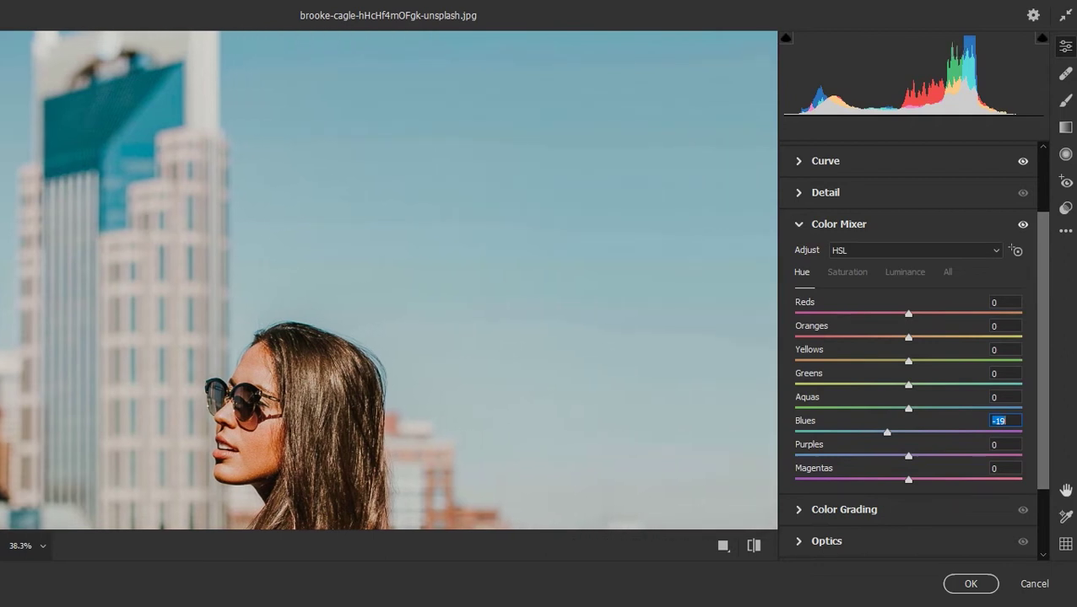
pyautogui.hotkey('ctrl', 'alt', 'shift', 'l')
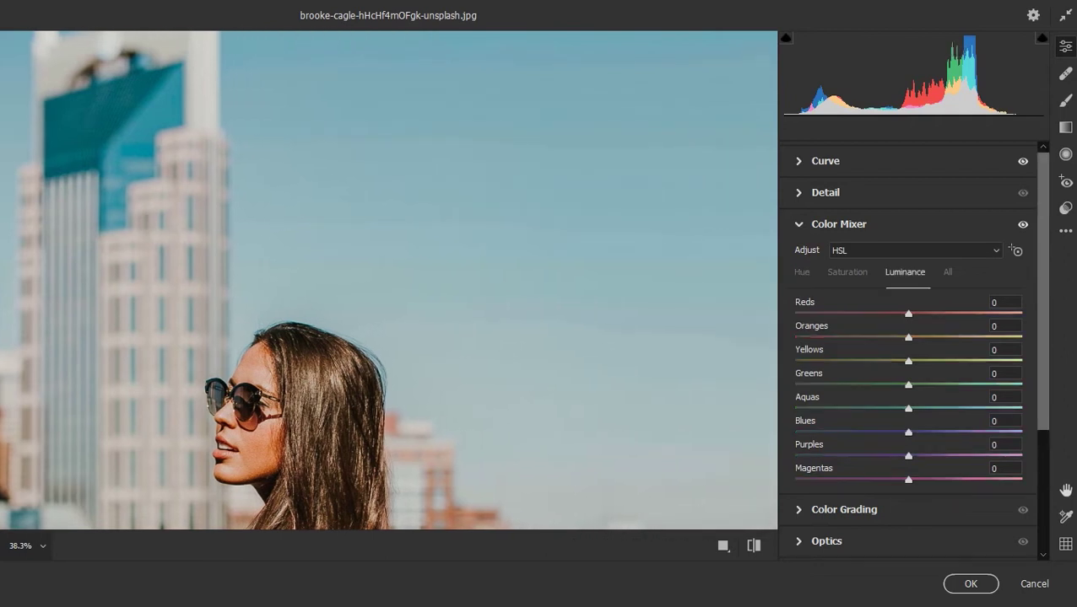
pyautogui.write('13')
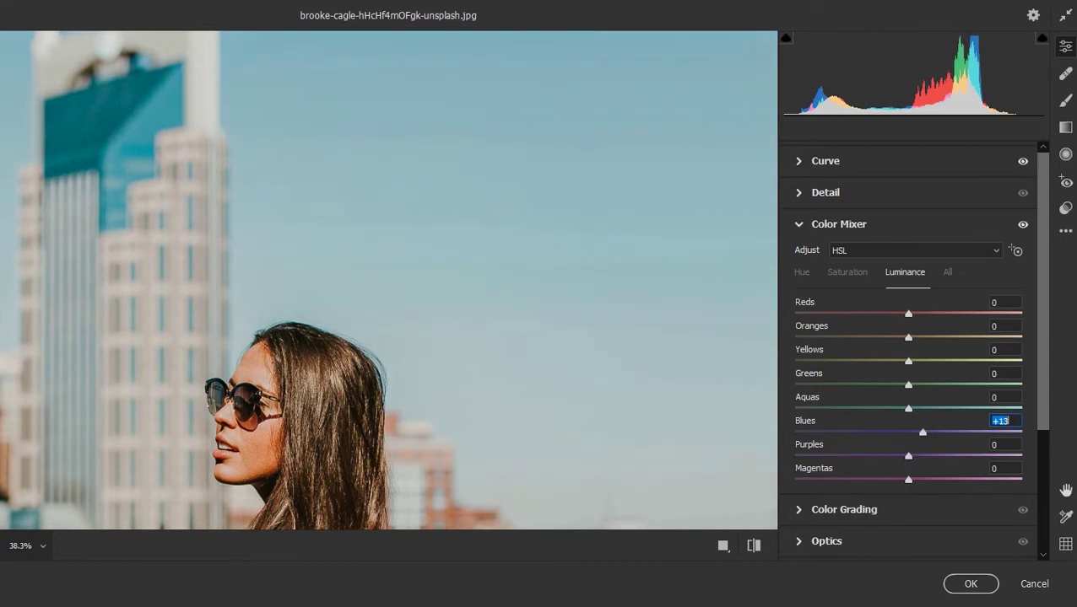
pyautogui.press('Down')
pyautogui.press('Down')
pyautogui.press('Down')
pyautogui.scroll(-2, 388, 280)
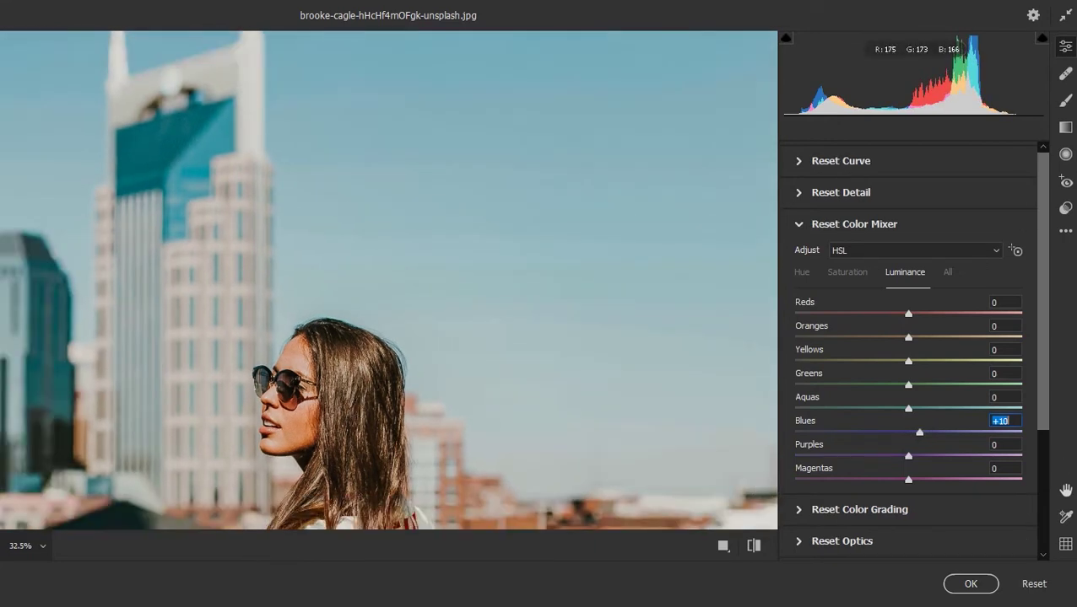
pyautogui.scroll(-2, 388, 280)
pyautogui.scroll(-1, 388, 280)
pyautogui.scroll(1, 388, 280)
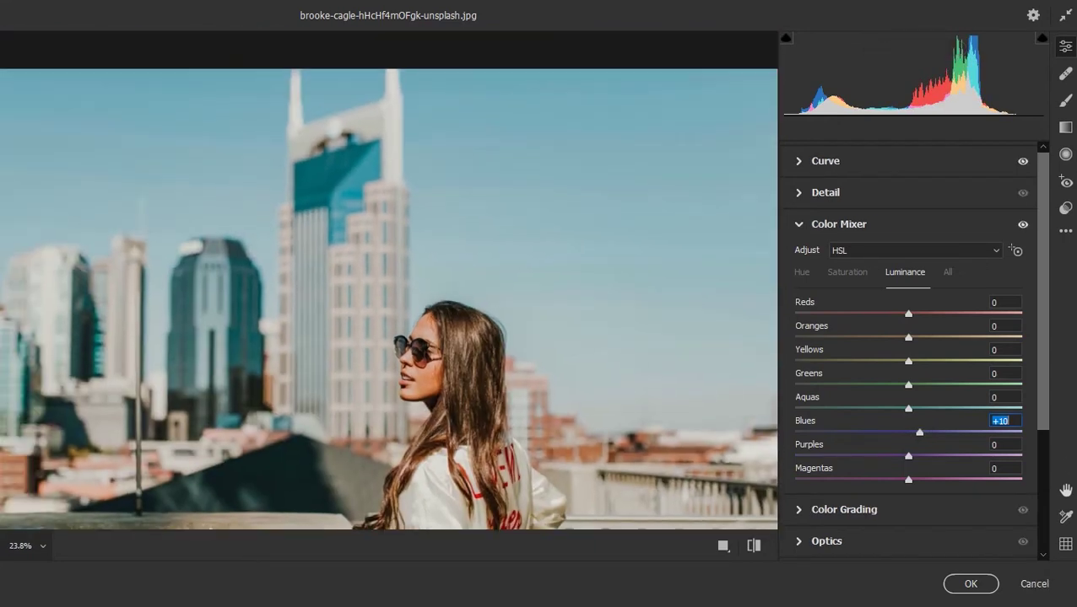
# Set the Purples hue to -100 after trying +100
pyautogui.press('Tab')
pyautogui.write('-100100')
pyautogui.press('Return')
pyautogui.moveTo(1020, 455); pyautogui.dragTo(926, 456)
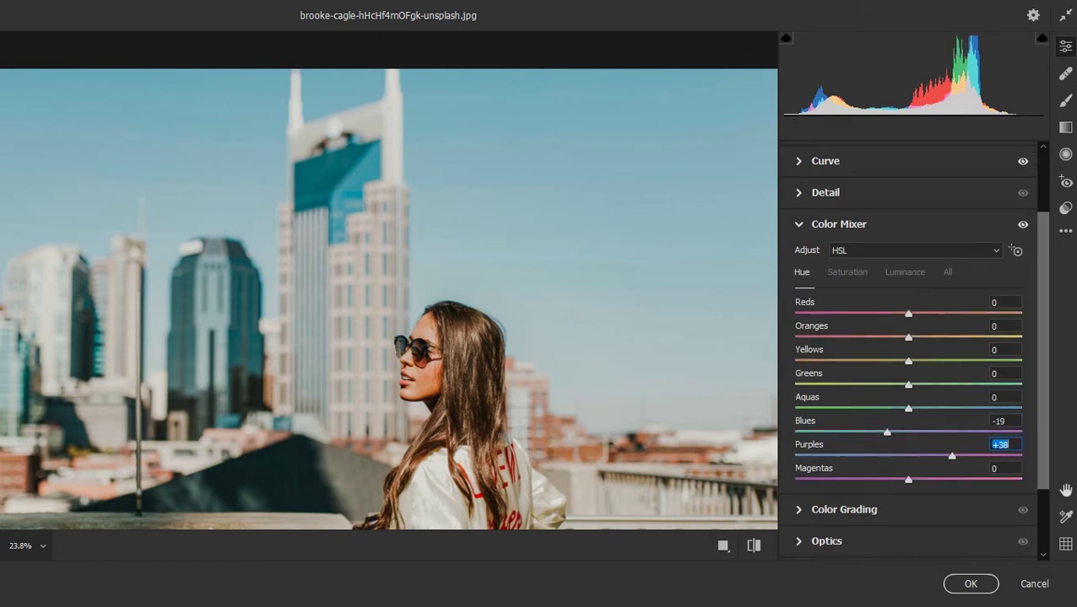
pyautogui.scroll(-3, 388, 278)
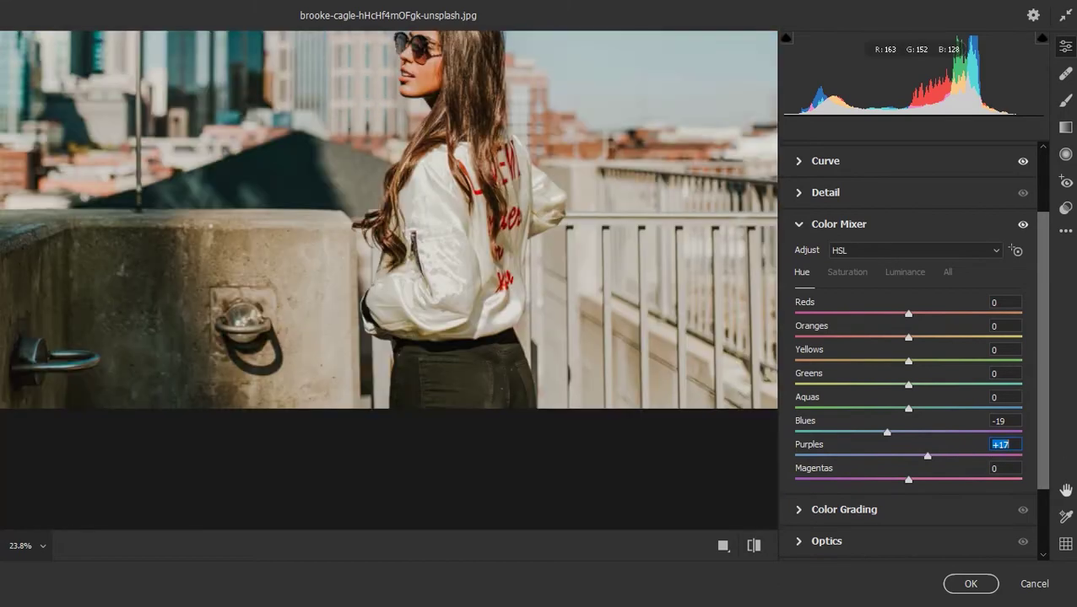
pyautogui.keyDown('alt'); pyautogui.scroll(-1, 388, 278); pyautogui.keyUp('alt')
pyautogui.write('100')
pyautogui.press('Return')
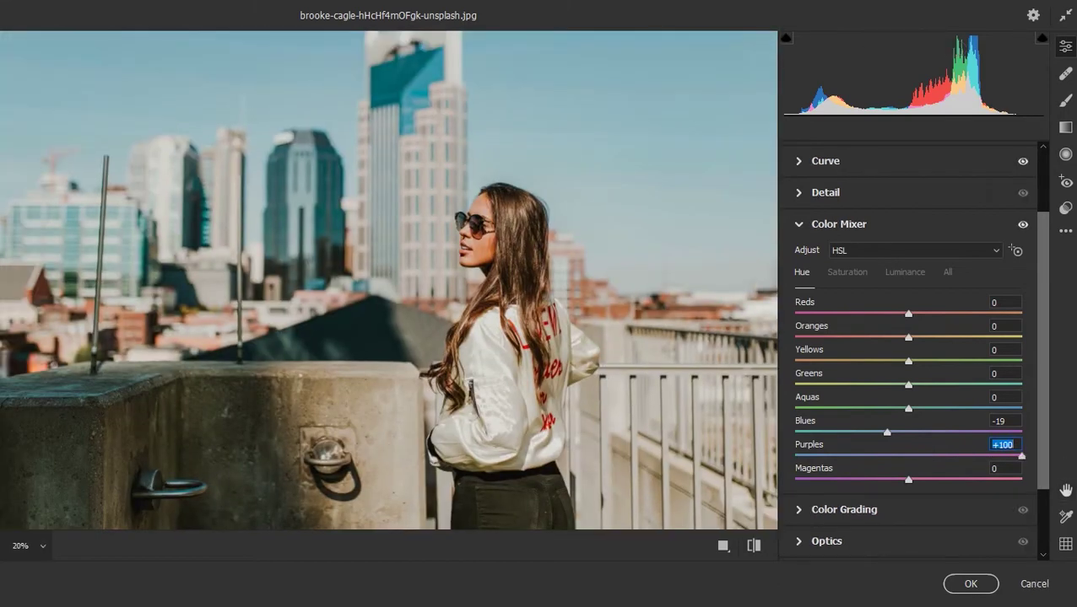
pyautogui.write('-100')
pyautogui.press('Return')
# Set the Aquas hue to +31 and nudge the Blues hue to -22
pyautogui.hotkey('shift', 'Tab')
pyautogui.hotkey('shift', 'Tab')
pyautogui.write('100')
pyautogui.press('Return')
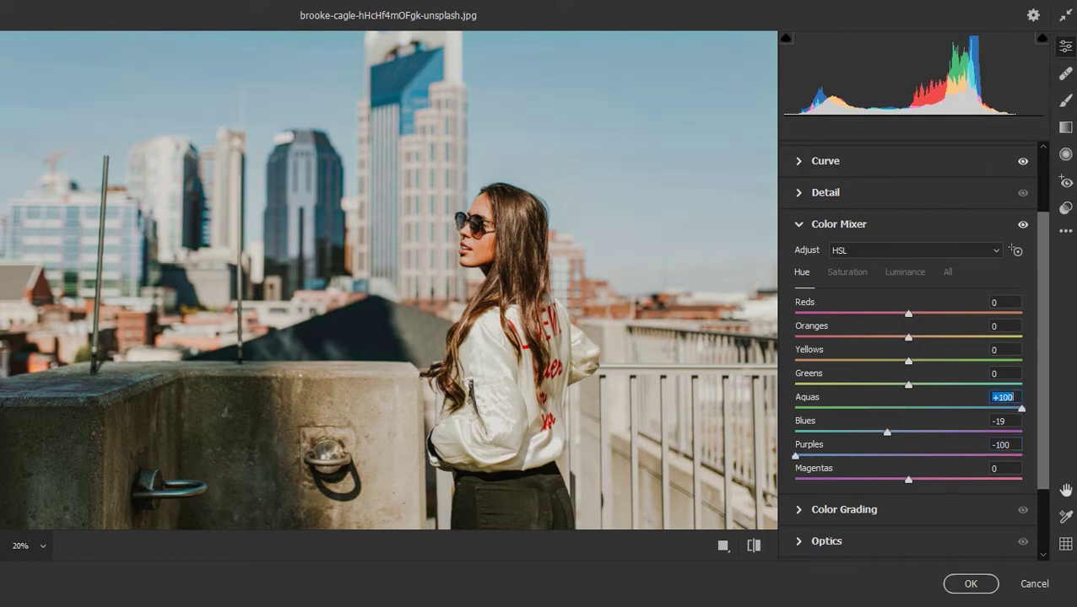
pyautogui.write('31')
pyautogui.press('Return')
pyautogui.press('Tab')
pyautogui.press('Down')
pyautogui.press('Down')
pyautogui.press('Down')
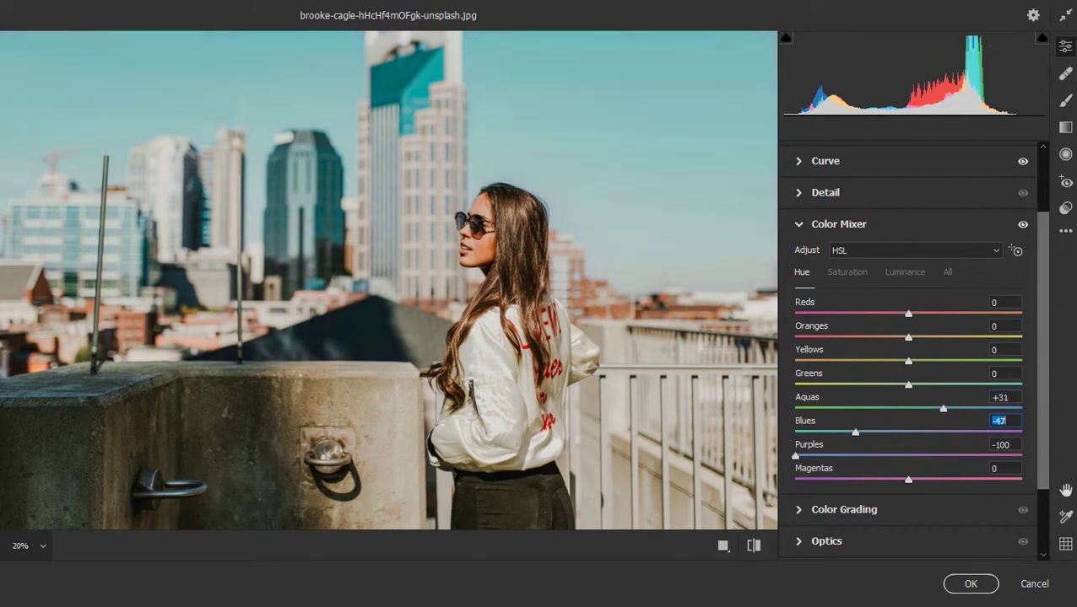
pyautogui.scroll(-1, 388, 278)
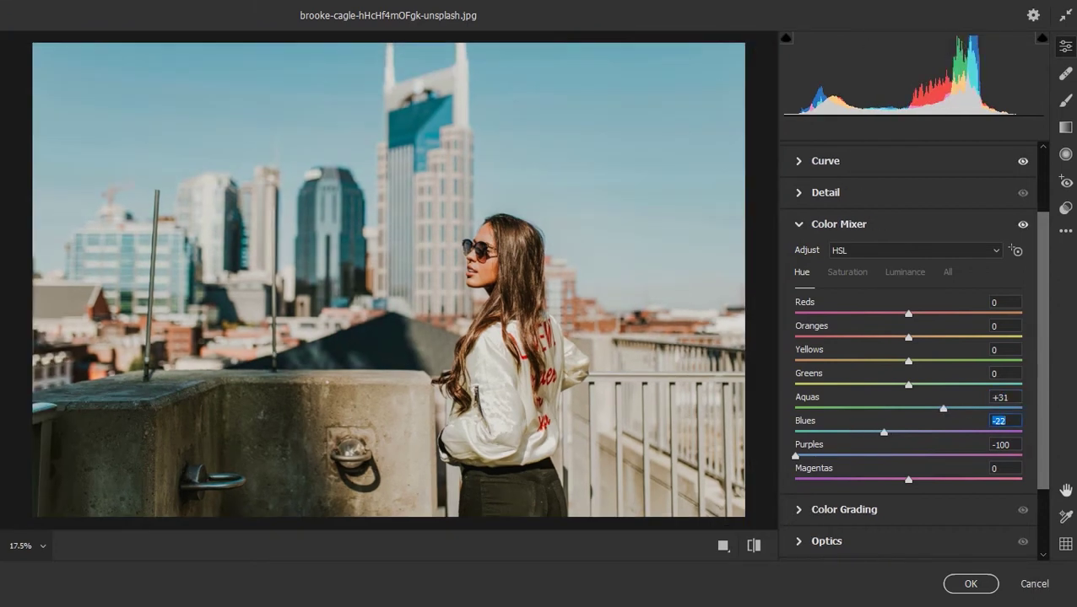
# Set the Blues saturation to -2 after trying several values
pyautogui.hotkey('ctrl', 'alt', 'shift', 's')
pyautogui.write('-100')
pyautogui.press('Return')
pyautogui.write('0')
pyautogui.press('Return')
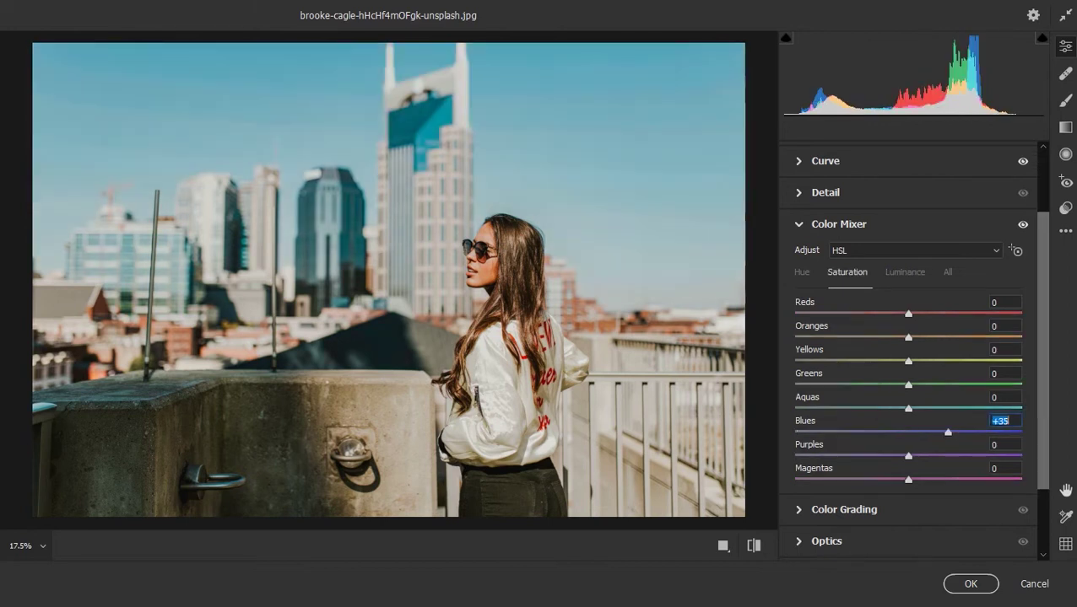
pyautogui.write('-20')
pyautogui.press('Return')
pyautogui.write('-2')
pyautogui.press('Return')
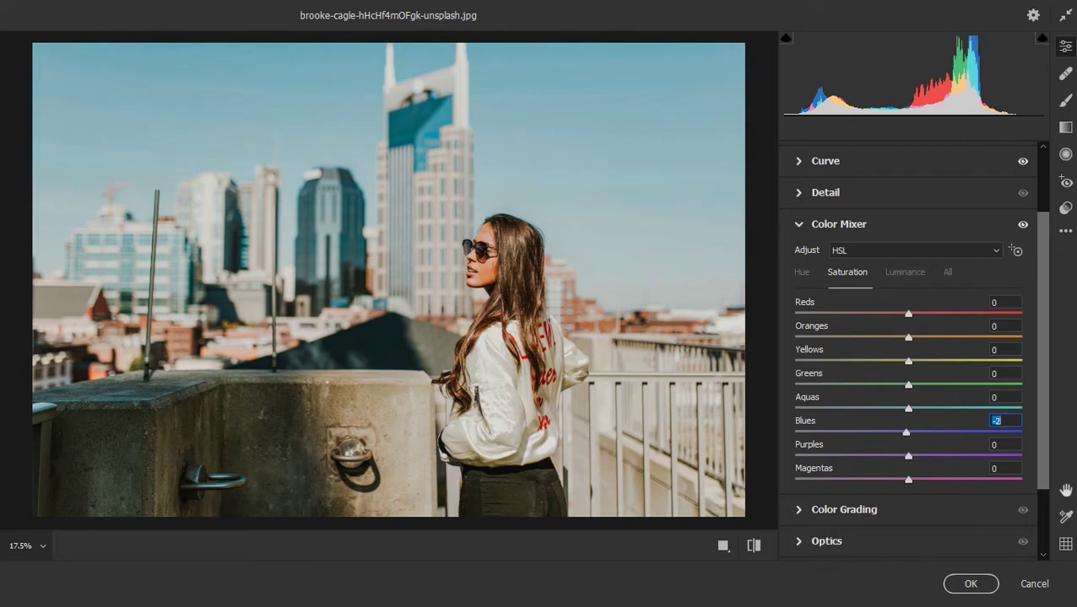
# Set the Blues hue to -14 and the Yellows hue to -26
pyautogui.hotkey('ctrl', 'alt', 'shift', 'h')
pyautogui.write('-14')
pyautogui.press('Return')
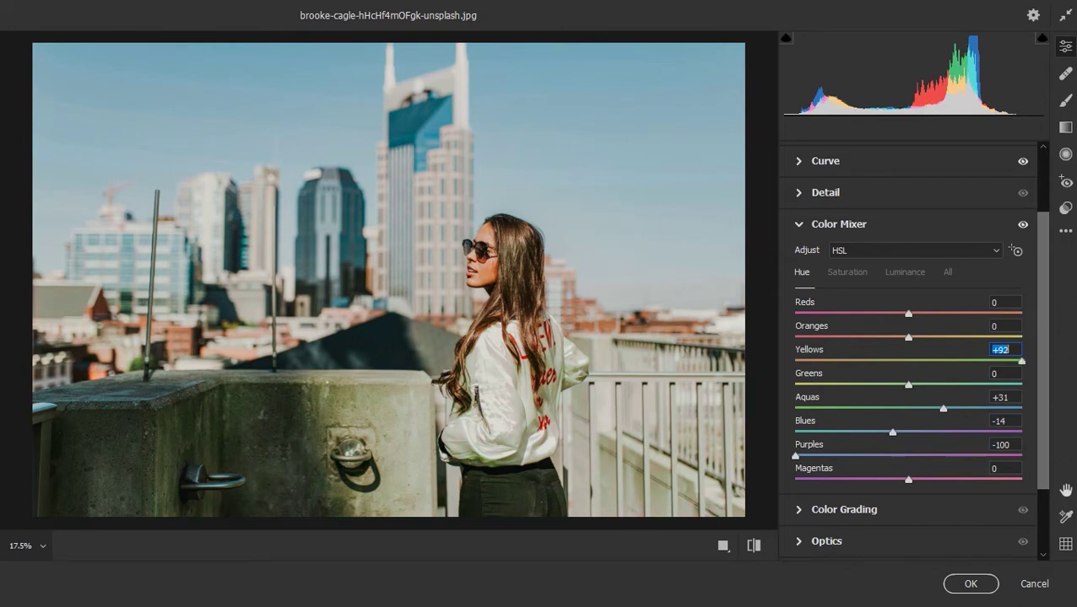
pyautogui.write('-55')
pyautogui.press('Return')
pyautogui.write('-26')
pyautogui.press('Return')
# Darken the Yellows luminance to -85 and set Oranges luminance to +8
pyautogui.click(905, 272)
pyautogui.write('-100')
pyautogui.press('Return')
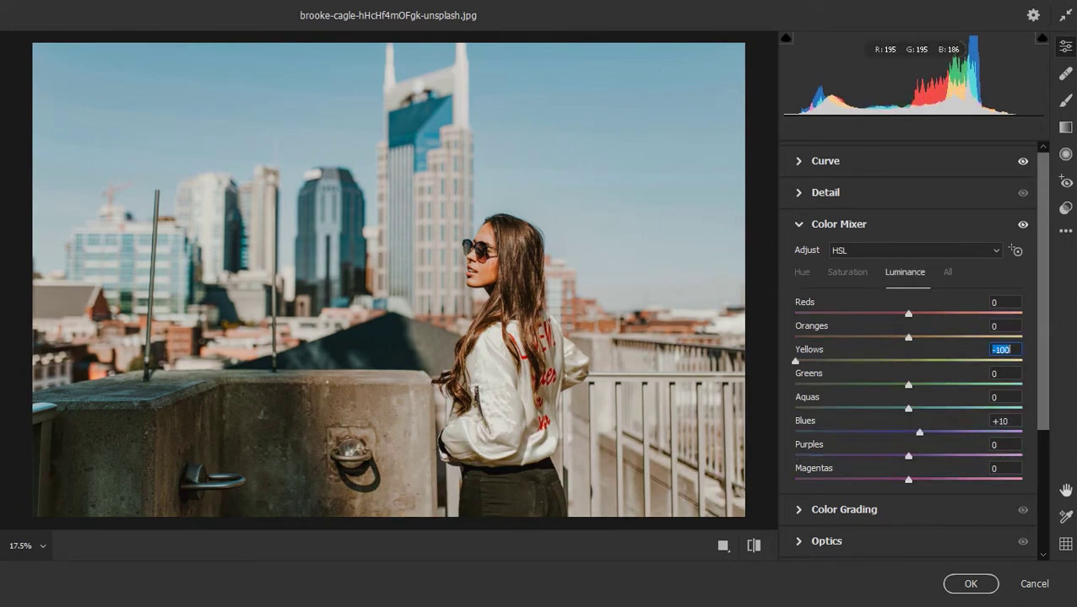
pyautogui.write('-75')
pyautogui.press('Return')
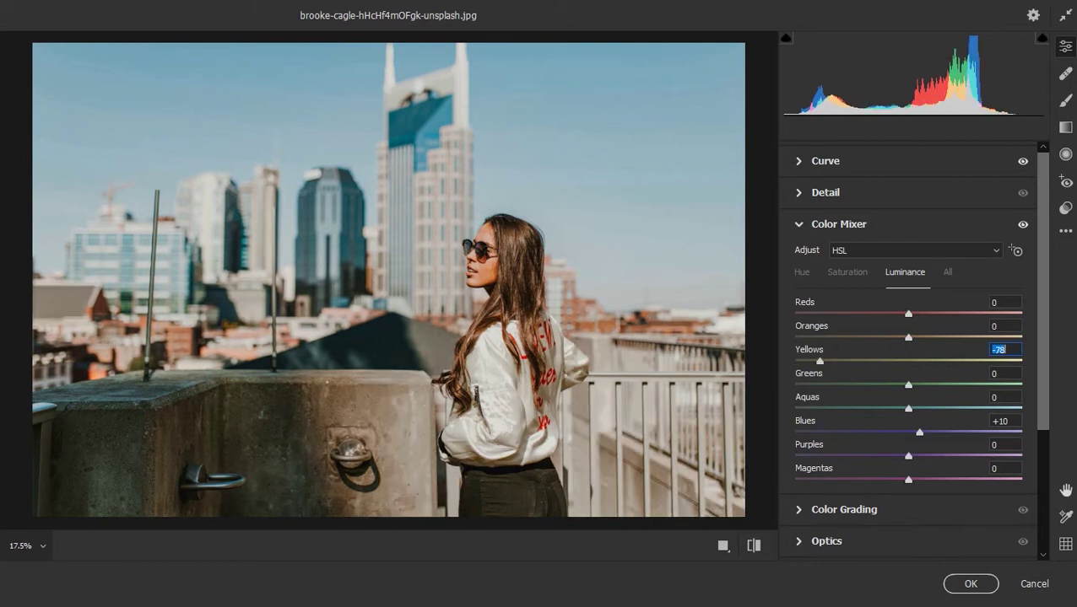
pyautogui.write('-85')
pyautogui.press('Return')
pyautogui.hotkey('shift', 'Tab')
pyautogui.write('8')
pyautogui.press('Return')
# Set the Reds luminance to +24 and the Magentas luminance to -39
pyautogui.hotkey('shift', 'Tab')
pyautogui.write('66')
pyautogui.press('Return')
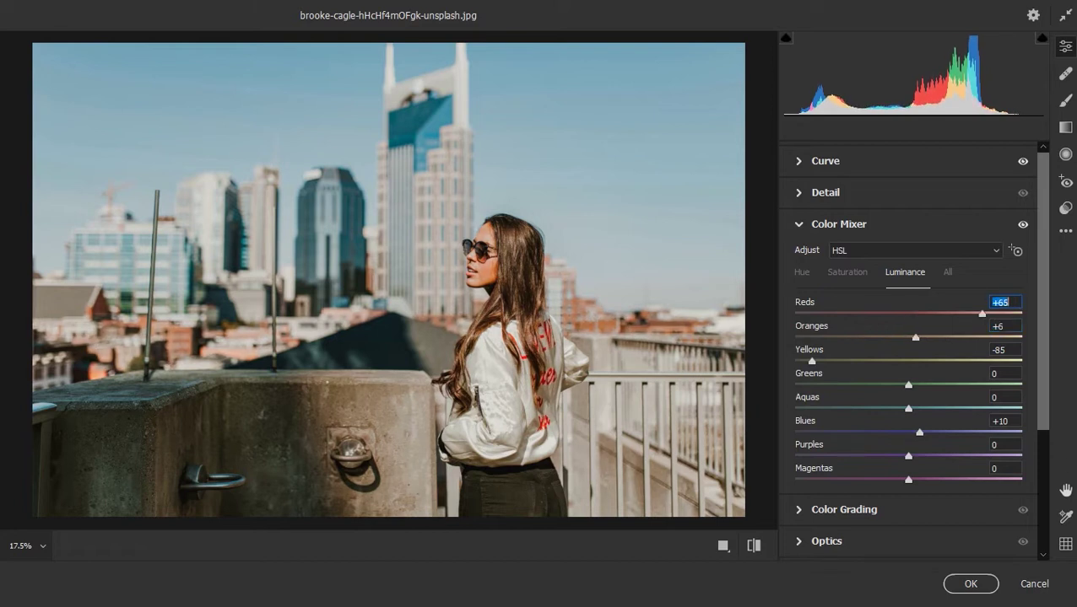
pyautogui.write('24')
pyautogui.press('Return')
pyautogui.hotkey('shift', 'Tab')
pyautogui.write('100')
pyautogui.press('Return')
pyautogui.write('-39')
pyautogui.press('Return')
# Try Greens luminance values, then set the Greens hue to +100
pyautogui.hotkey('shift', 'Tab')
pyautogui.hotkey('shift', 'Tab')
pyautogui.hotkey('shift', 'Tab')
pyautogui.write('100')
pyautogui.press('Return')
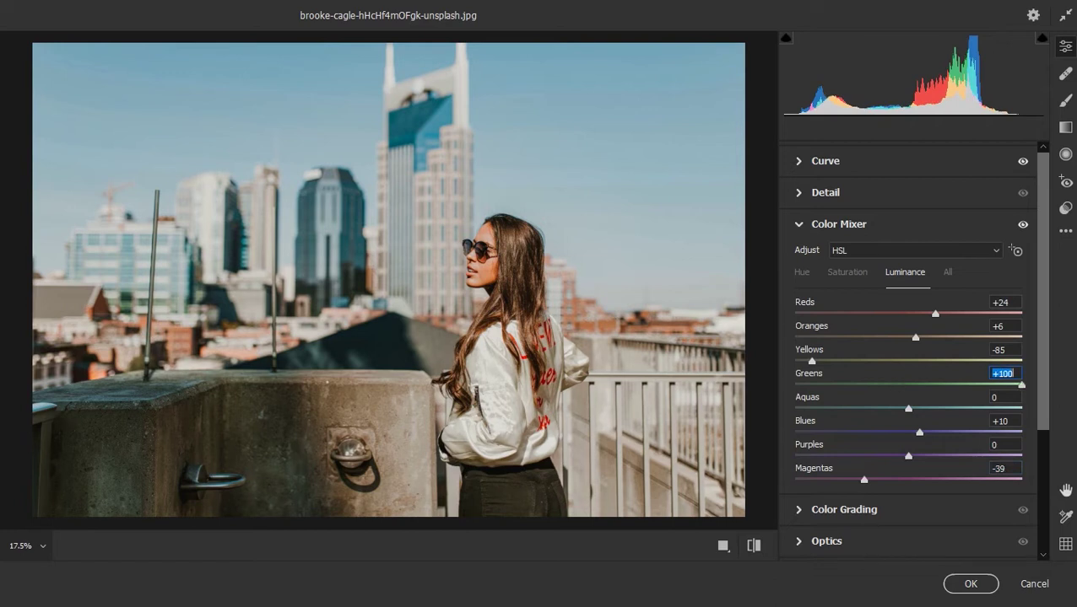
pyautogui.write('-100')
pyautogui.press('Return')
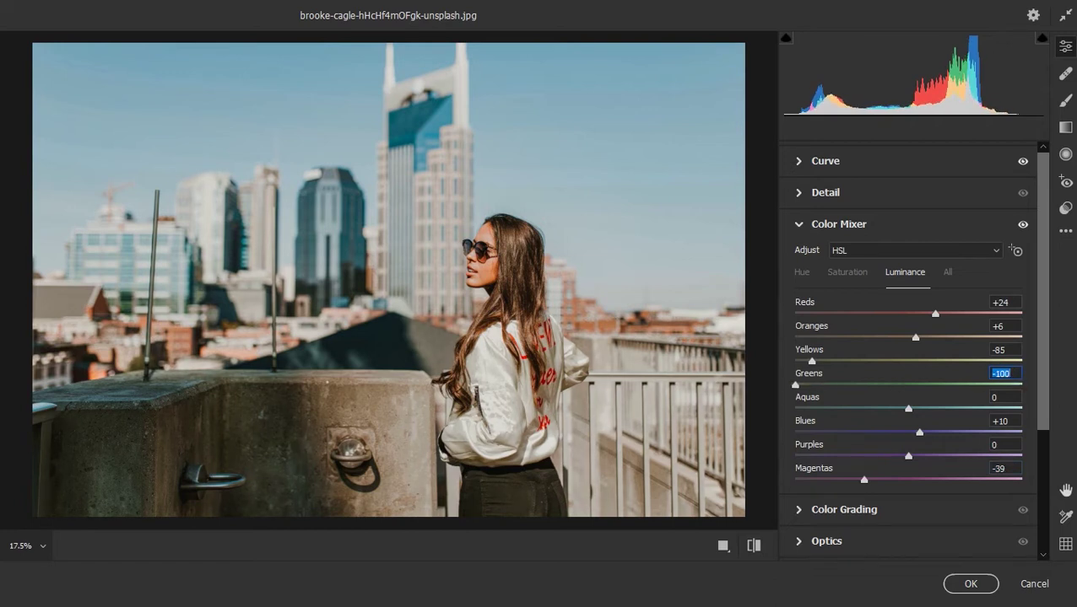
pyautogui.write('100')
pyautogui.press('Return')
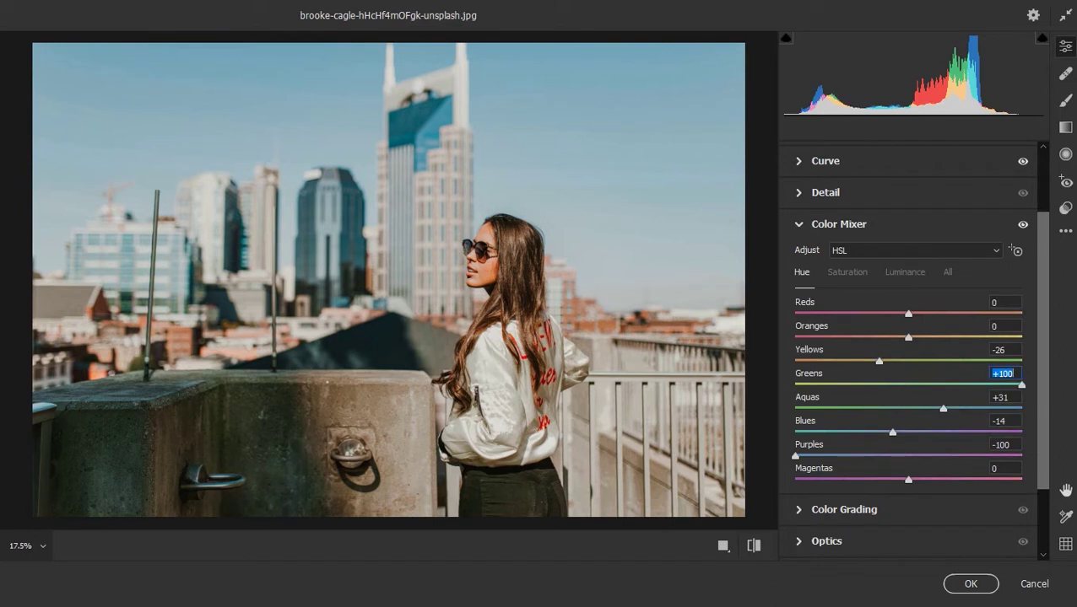
# Tint the Color Grading shadows slightly blue with luminance -4
pyautogui.scroll(-2, 906, 332)
pyautogui.click(843, 432)
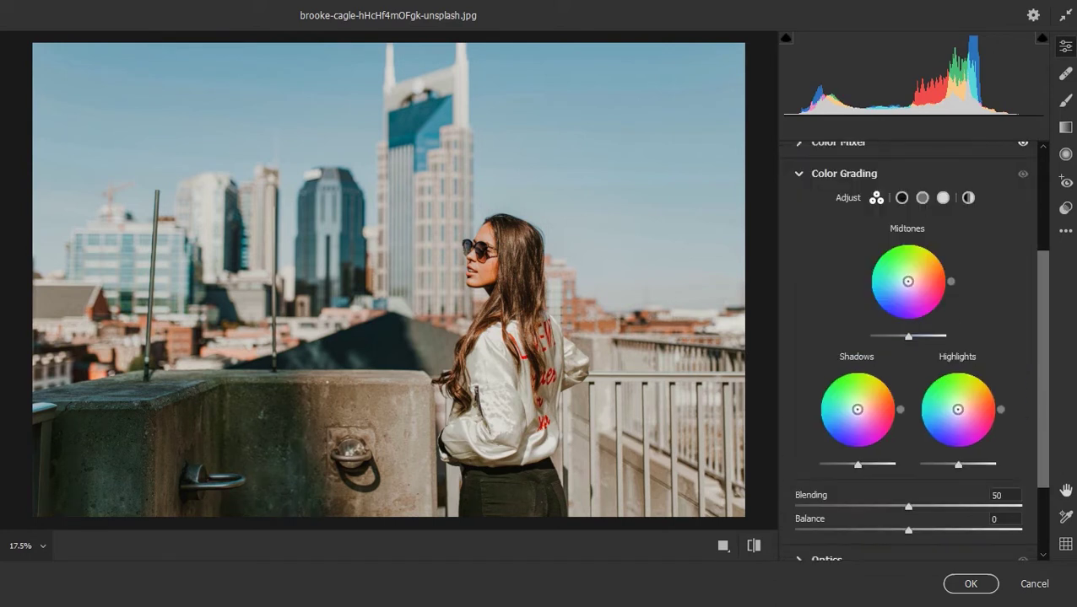
pyautogui.click(901, 198)
pyautogui.moveTo(907, 315); pyautogui.dragTo(900, 320)
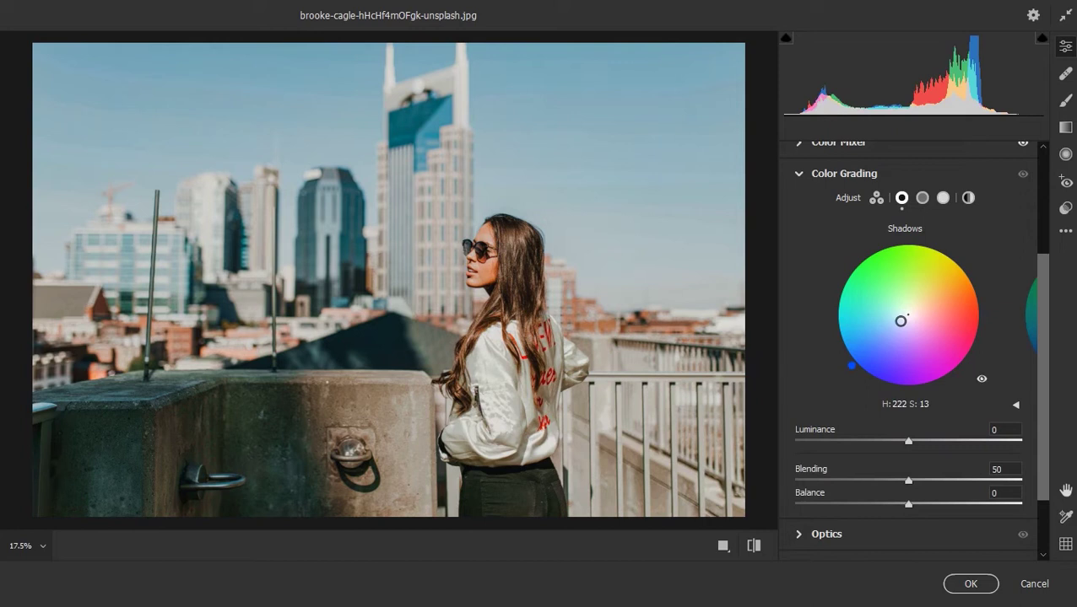
pyautogui.press('Down')
pyautogui.press('Down')
pyautogui.press('Down')
pyautogui.press('Up')
# Darken midtones to -20 with a warm tint; give highlights subtle warmth at +9
pyautogui.click(922, 197)
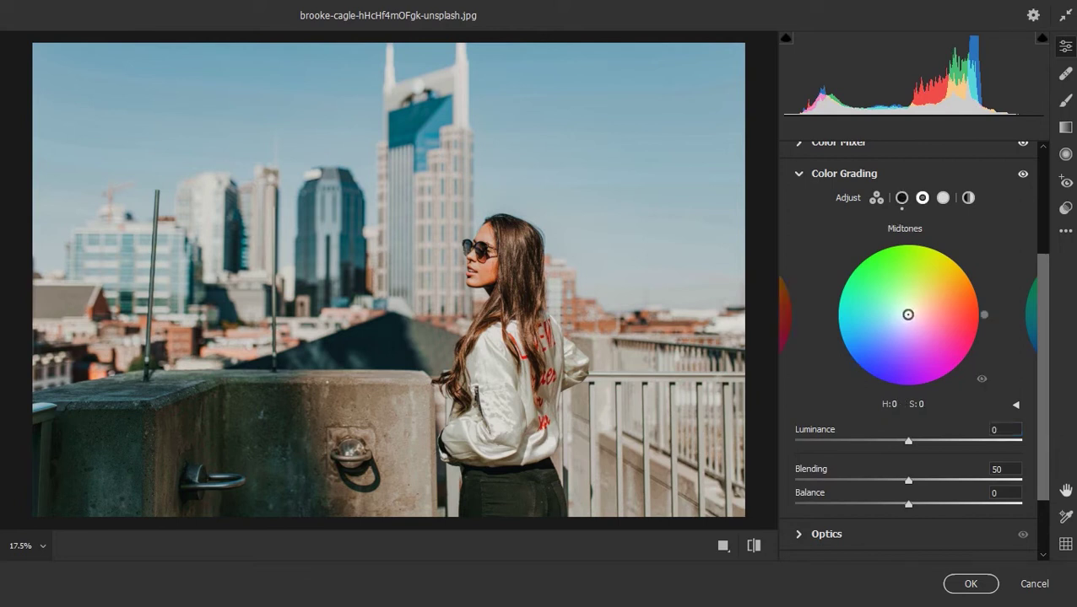
pyautogui.moveTo(908, 440); pyautogui.dragTo(885, 441)
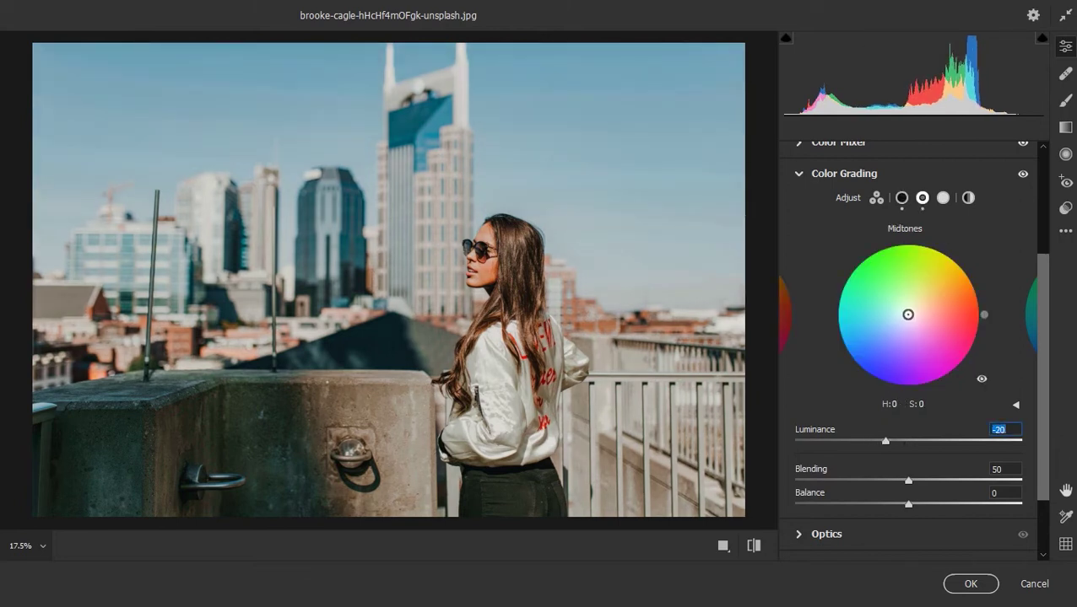
pyautogui.moveTo(907, 315); pyautogui.dragTo(912, 311)
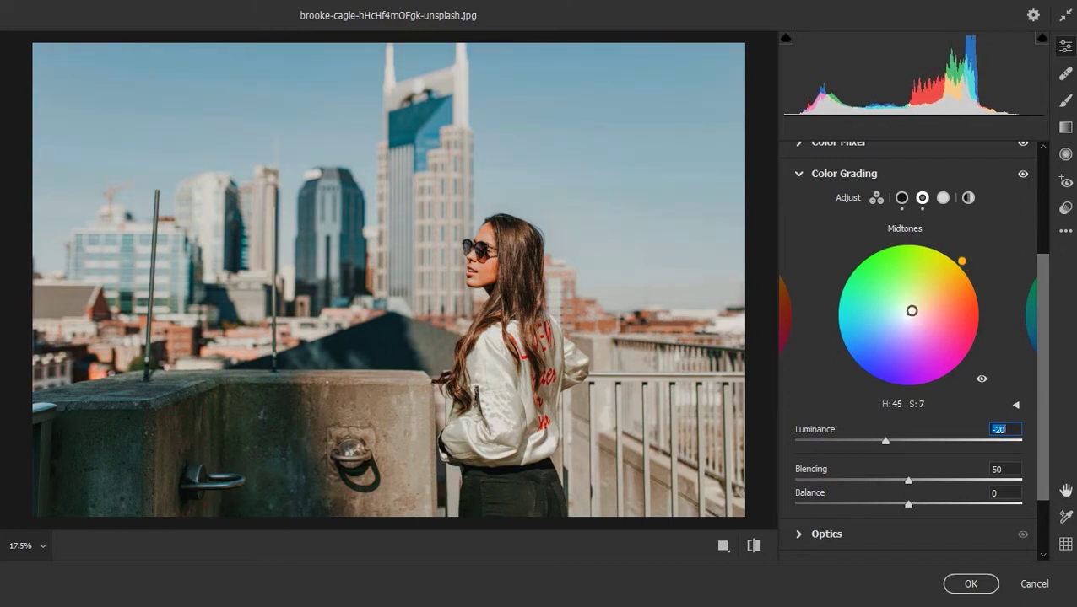
pyautogui.click(943, 198)
pyautogui.moveTo(920, 305); pyautogui.dragTo(909, 313)
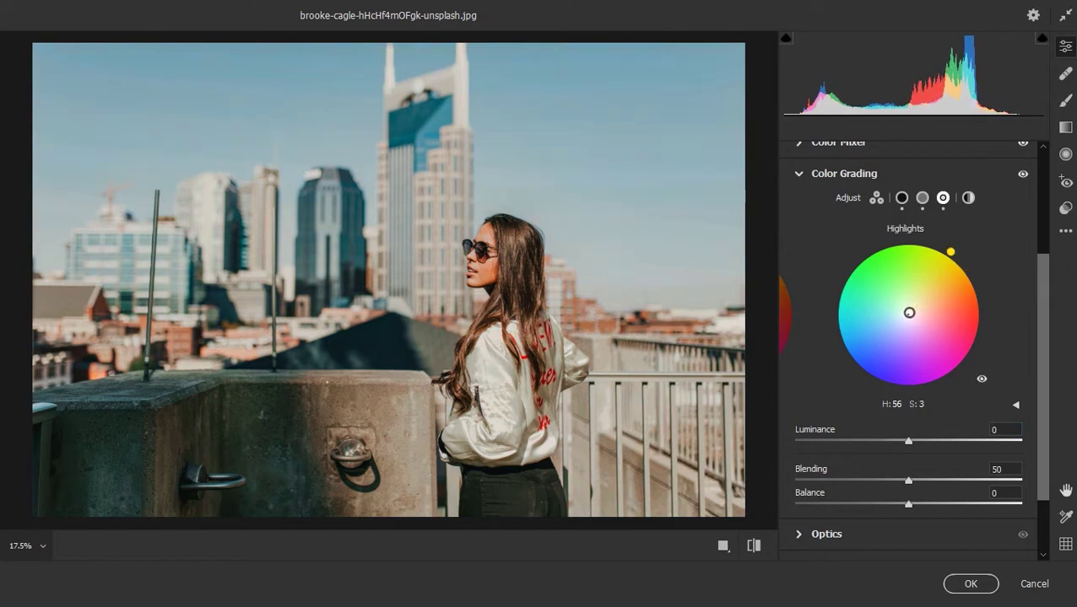
pyautogui.write('20')
pyautogui.press('Return')
pyautogui.press('Down')
pyautogui.press('Down')
pyautogui.press('Down')
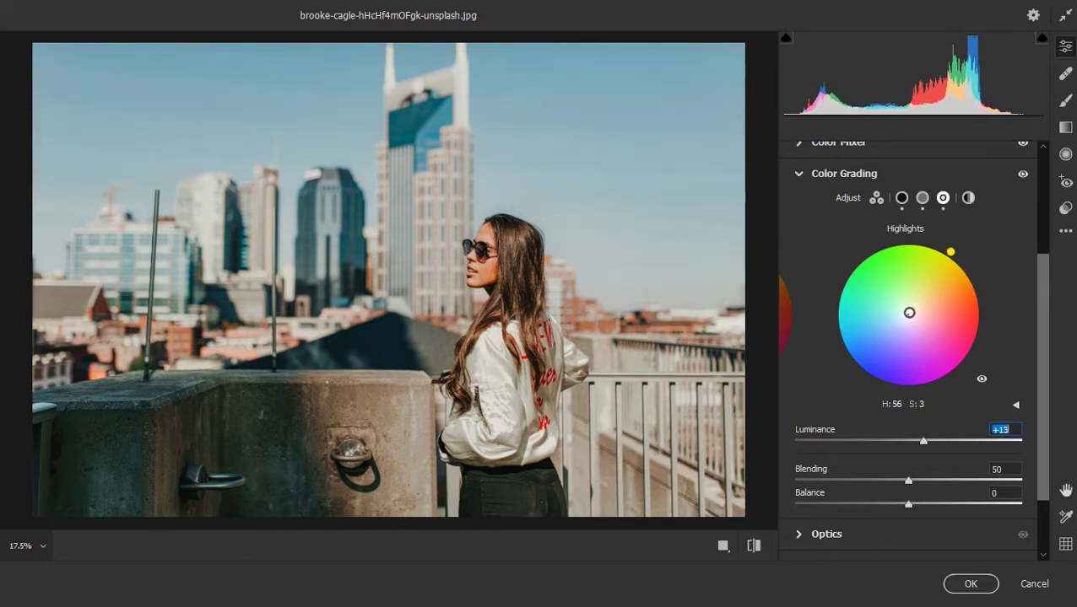
# Set the Optics vignette amount to -6
pyautogui.scroll(-2, 911, 350)
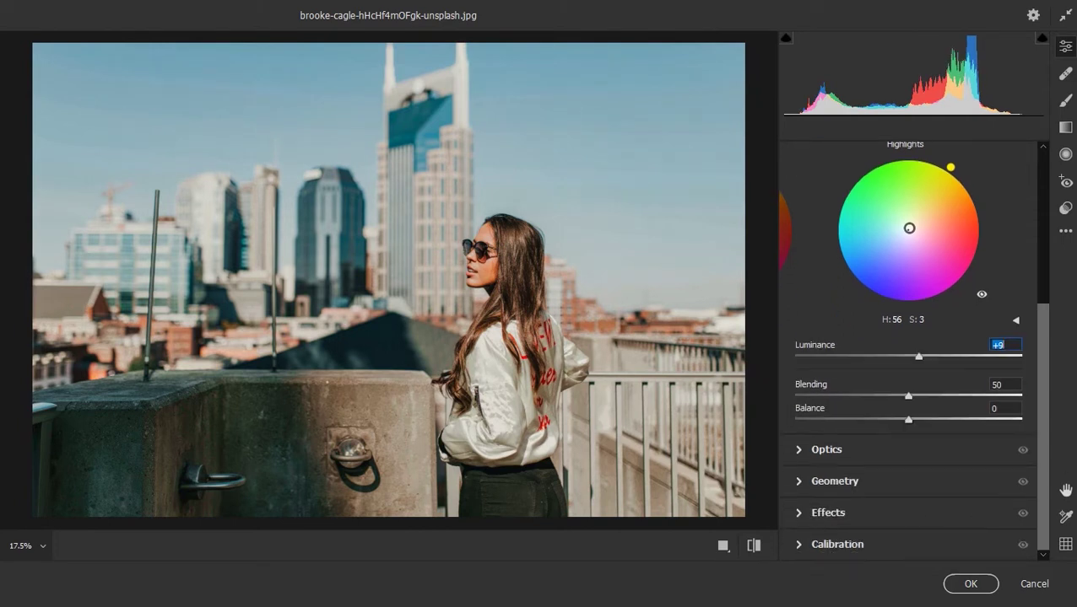
pyautogui.click(826, 450)
pyautogui.click(979, 434)
pyautogui.write('-6')
pyautogui.press('Return')
# Set the Effects vignetting amount to -8
pyautogui.scroll(-1, 911, 379)
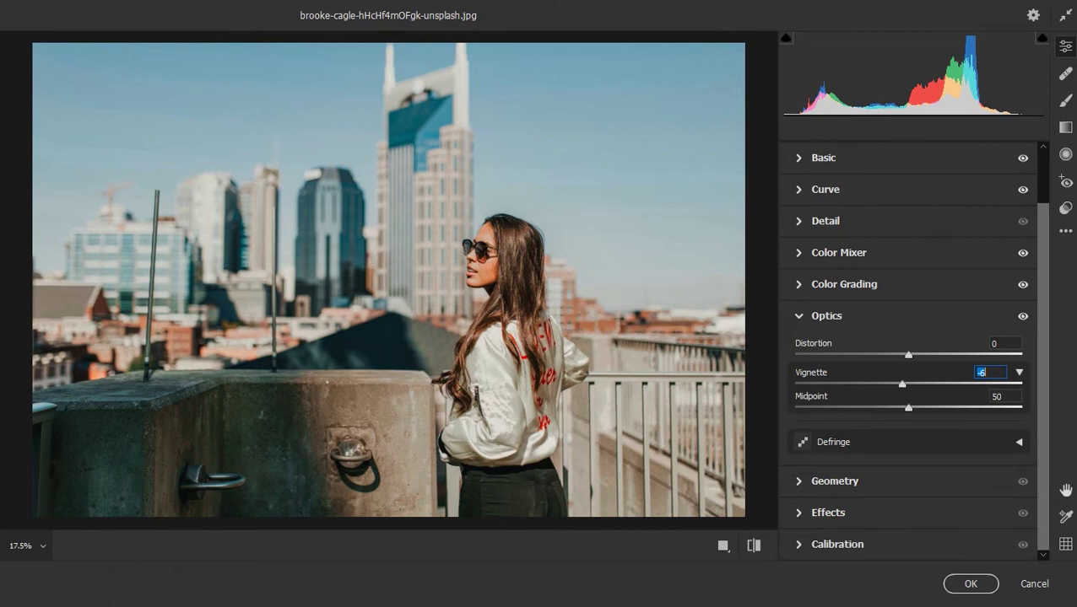
pyautogui.click(828, 512)
pyautogui.click(990, 374)
pyautogui.write('-8')
pyautogui.press('Return')
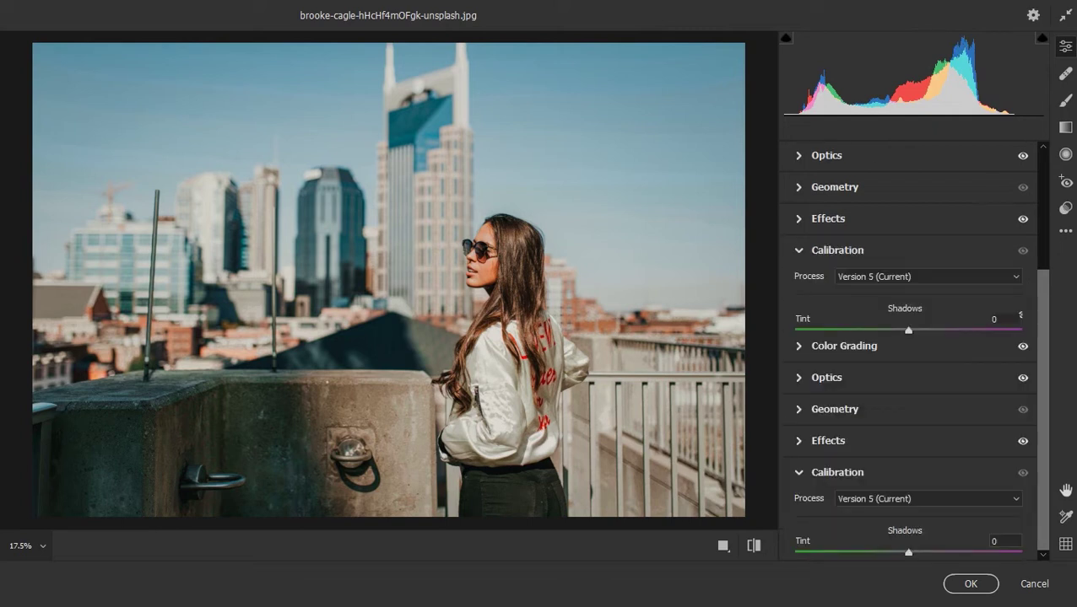
# Adjust the Blue Primary hue toward -25 and set the Oranges hue to +6
pyautogui.write('-29')
pyautogui.press('Return')
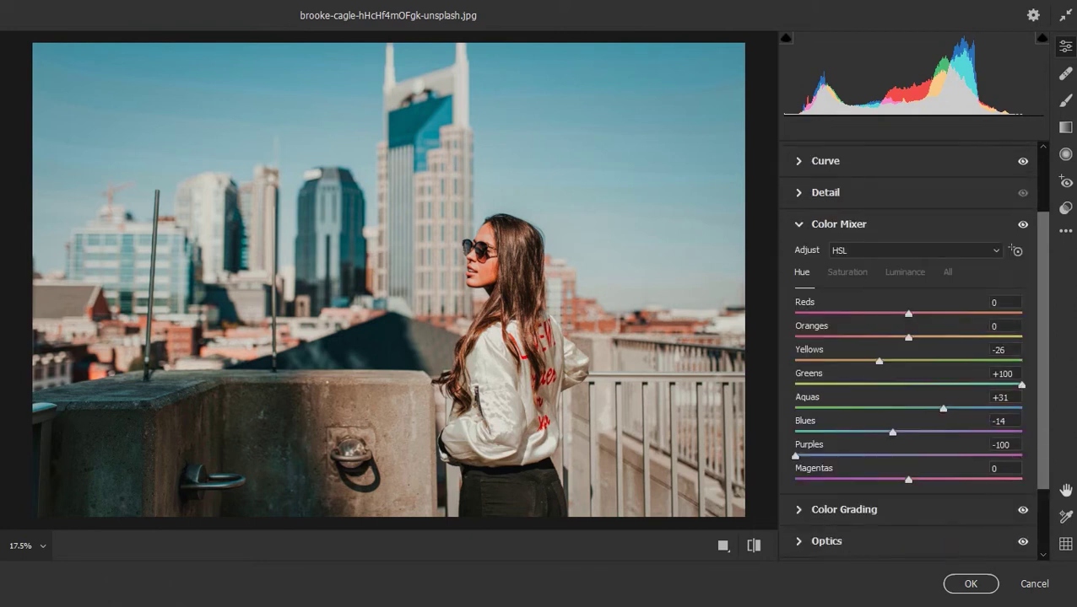
pyautogui.write('7')
pyautogui.press('Return')
pyautogui.press('Down')
# Set the Blue Primary saturation to +26
pyautogui.scroll(-1, 924, 329)
pyautogui.scroll(-1, 923, 329)
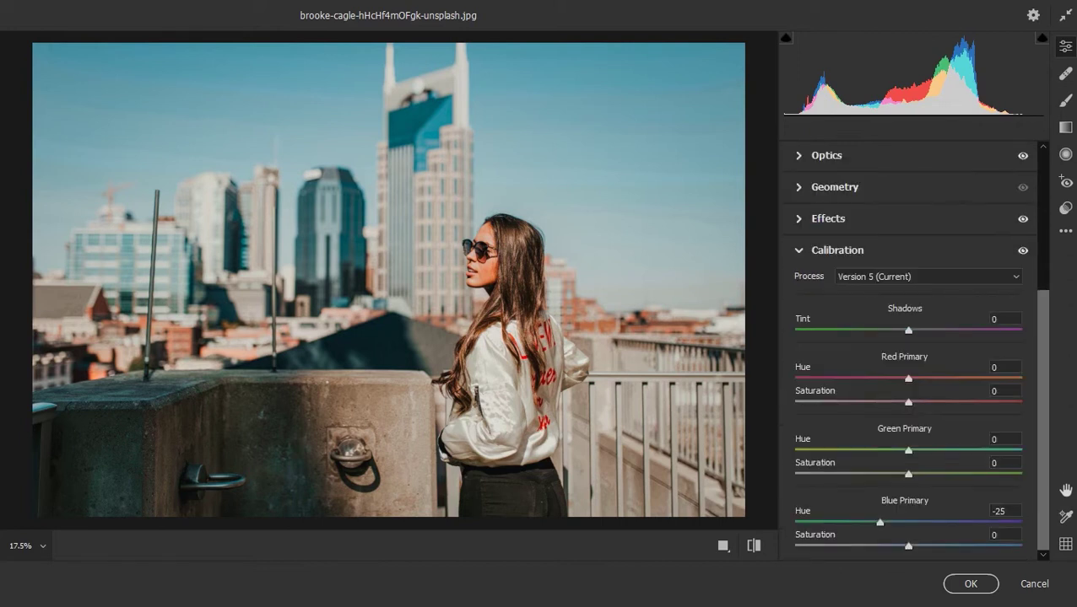
pyautogui.write('7126')
pyautogui.press('Return')
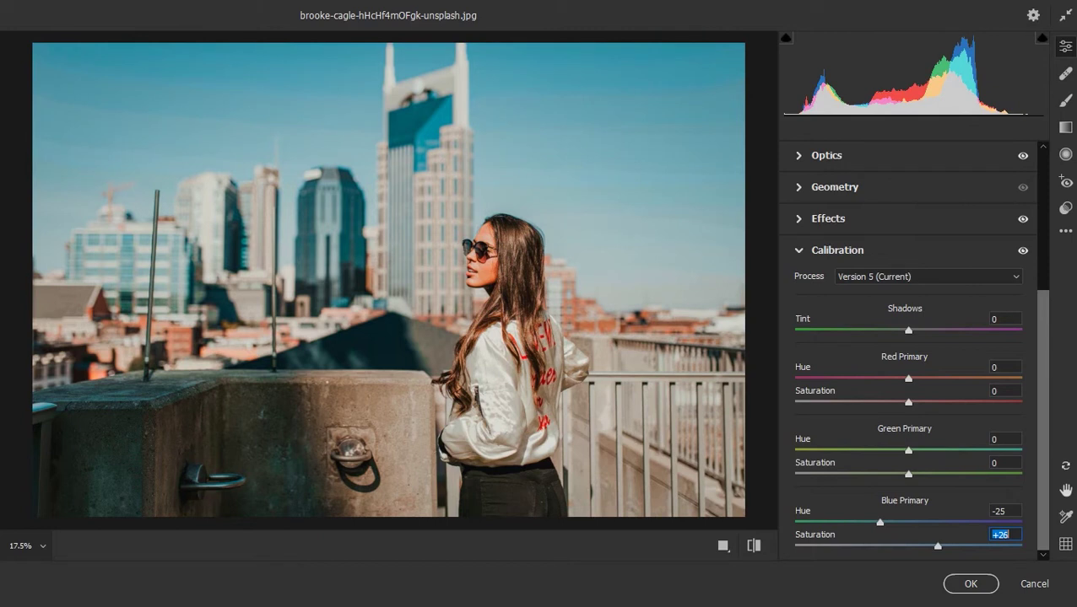
pyautogui.scroll(1, 907, 346)
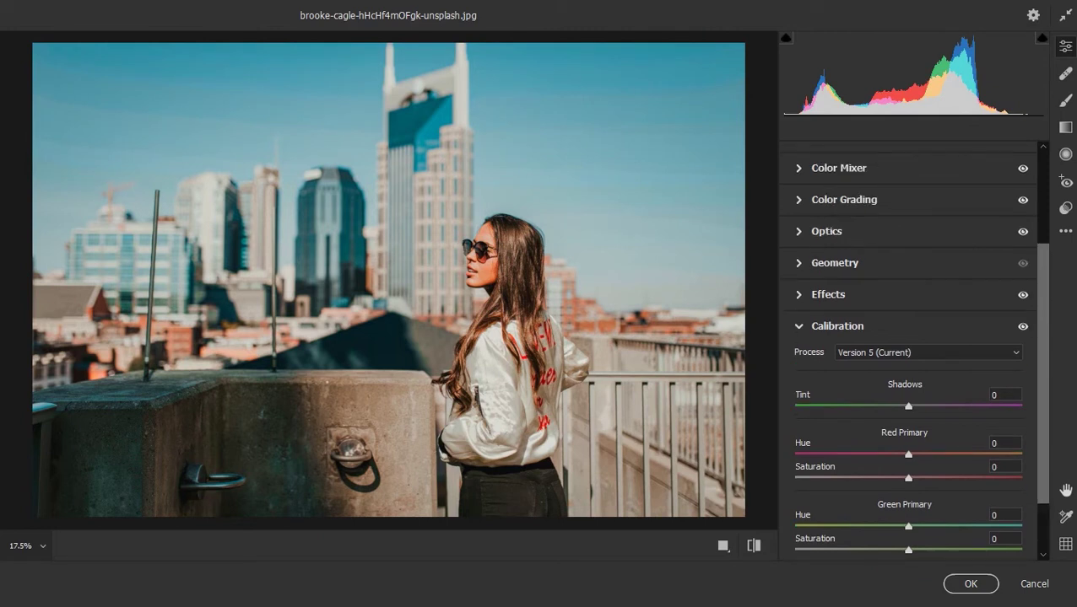
# Set Color Mixer saturation: Blues -21 and Aquas -12
pyautogui.click(839, 168)
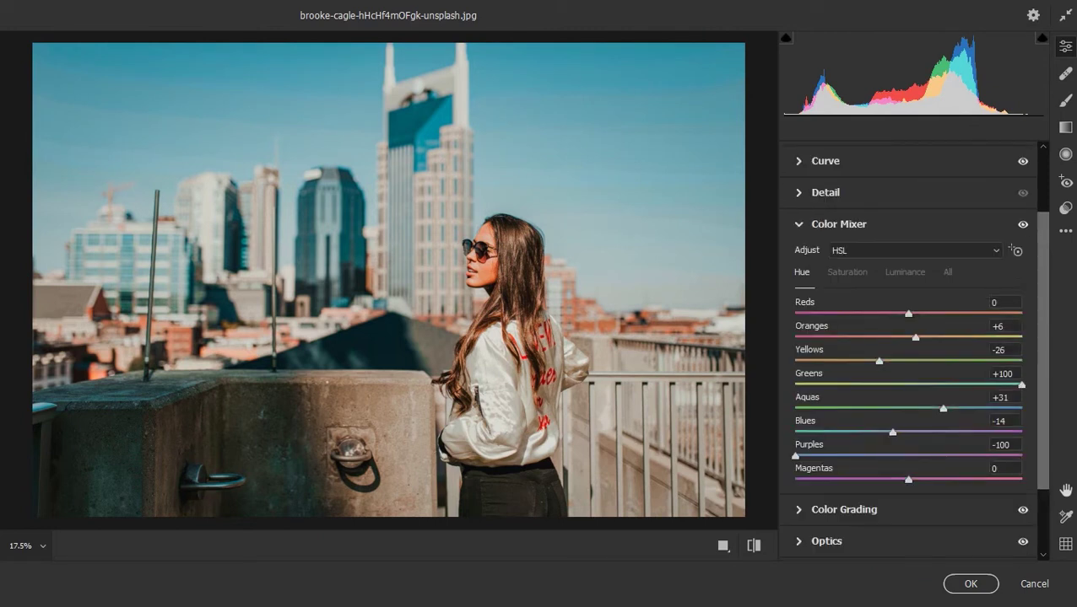
pyautogui.click(847, 272)
pyautogui.click(1004, 421)
pyautogui.write('-23')
pyautogui.press('Return')
pyautogui.press('Up')
pyautogui.press('Up')
pyautogui.hotkey('shift', 'Tab')
pyautogui.write('-12')
pyautogui.press('Return')
# Lower Blues saturation to -29 and set Oranges saturation to -9
pyautogui.press('Tab')
pyautogui.write('-29')
pyautogui.press('Return')
pyautogui.hotkey('shift', 'Tab')
pyautogui.hotkey('shift', 'Tab')
pyautogui.hotkey('shift', 'Tab')
pyautogui.write('-14')
pyautogui.press('Return')
pyautogui.press('Up')
pyautogui.press('Up')
pyautogui.press('Up')
pyautogui.press('Up')
pyautogui.press('Up')
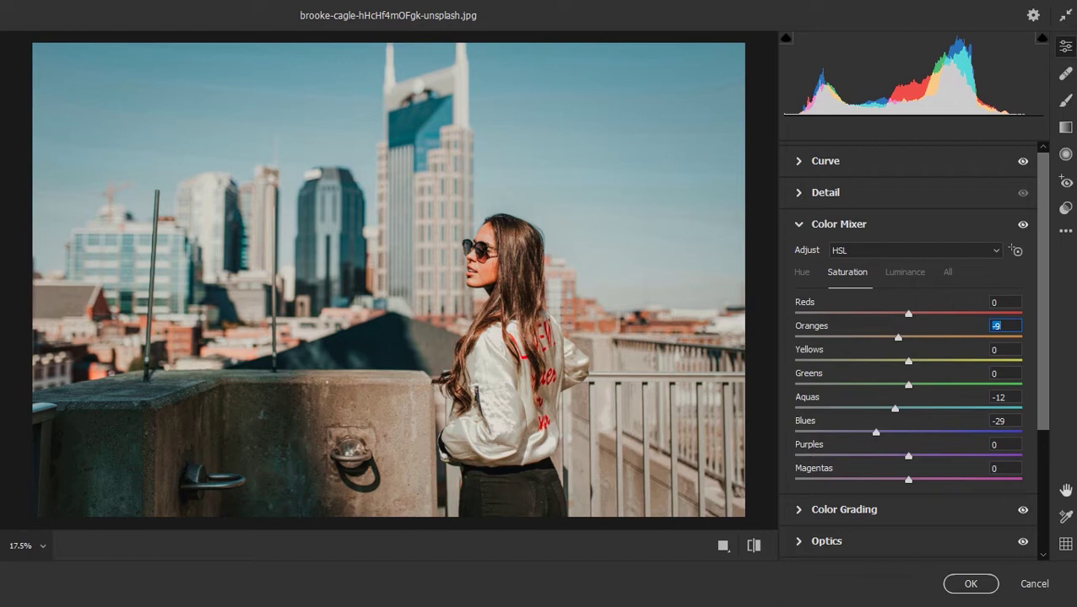
# Set Blues luminance to +18 and apply the Camera Raw grade with OK
pyautogui.write('+21')
pyautogui.press('Return')
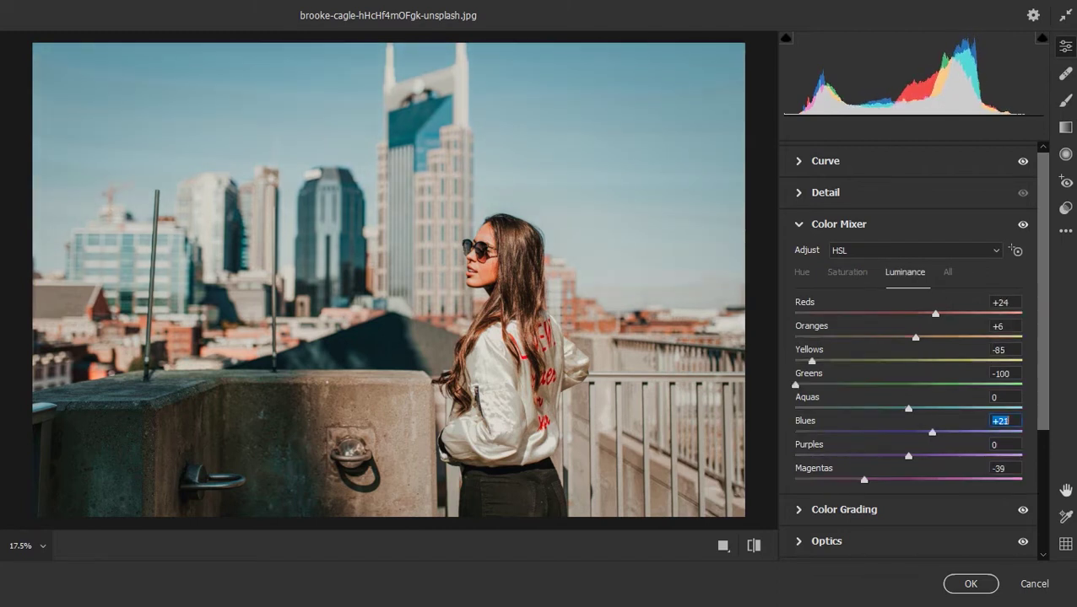
pyautogui.press('Down')
pyautogui.press('Down')
pyautogui.press('Down')
pyautogui.click(970, 584)
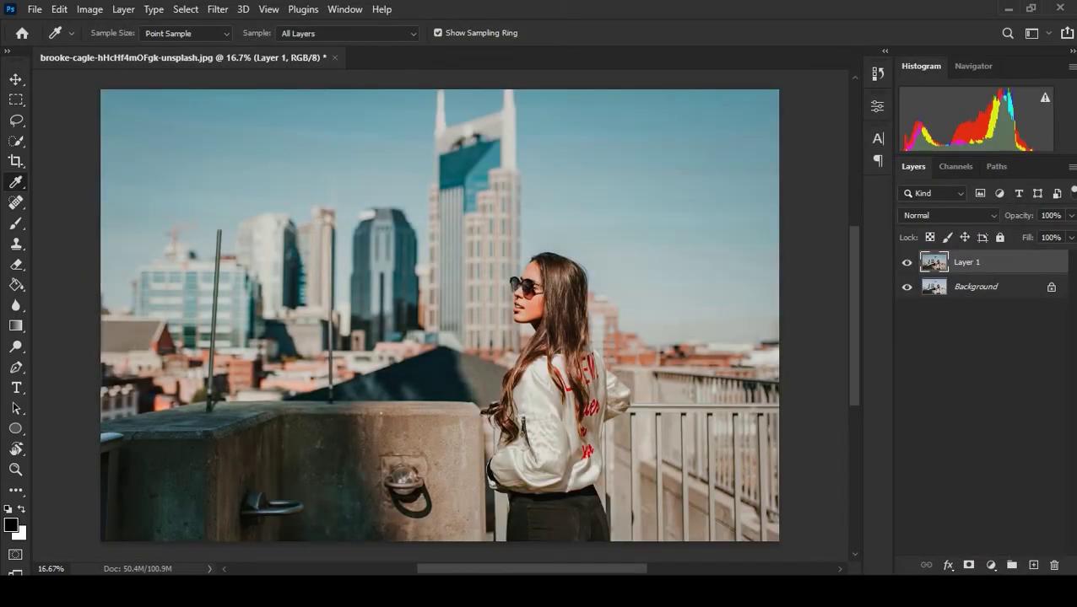
# Add a new Layer 2 clipped to Layer 1
pyautogui.scroll(1, 473, 320)
pyautogui.scroll(1, 473, 321)
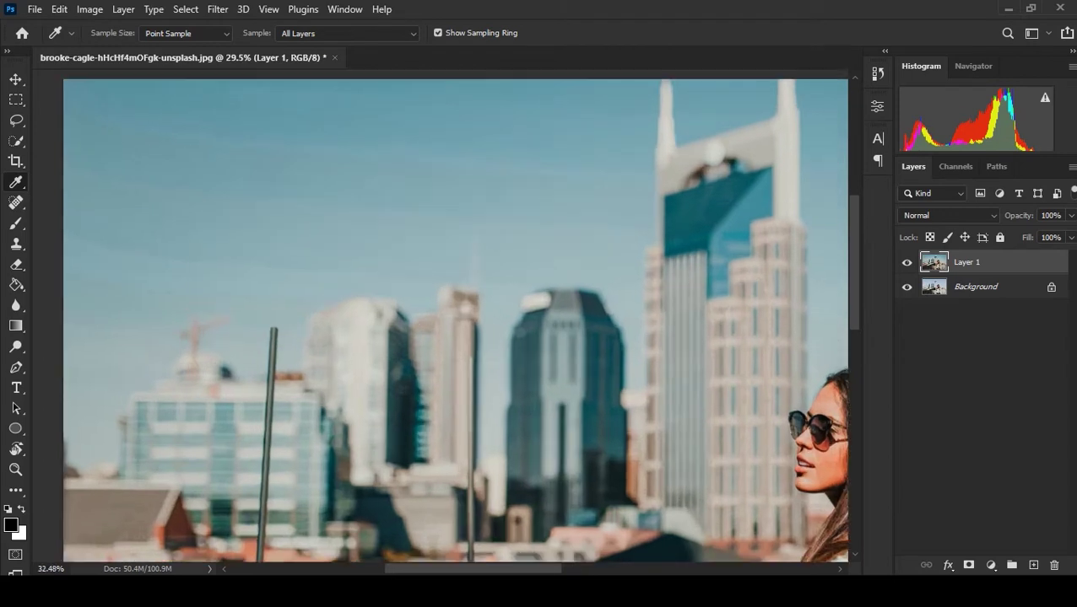
pyautogui.scroll(1, 472, 321)
pyautogui.scroll(1, 473, 320)
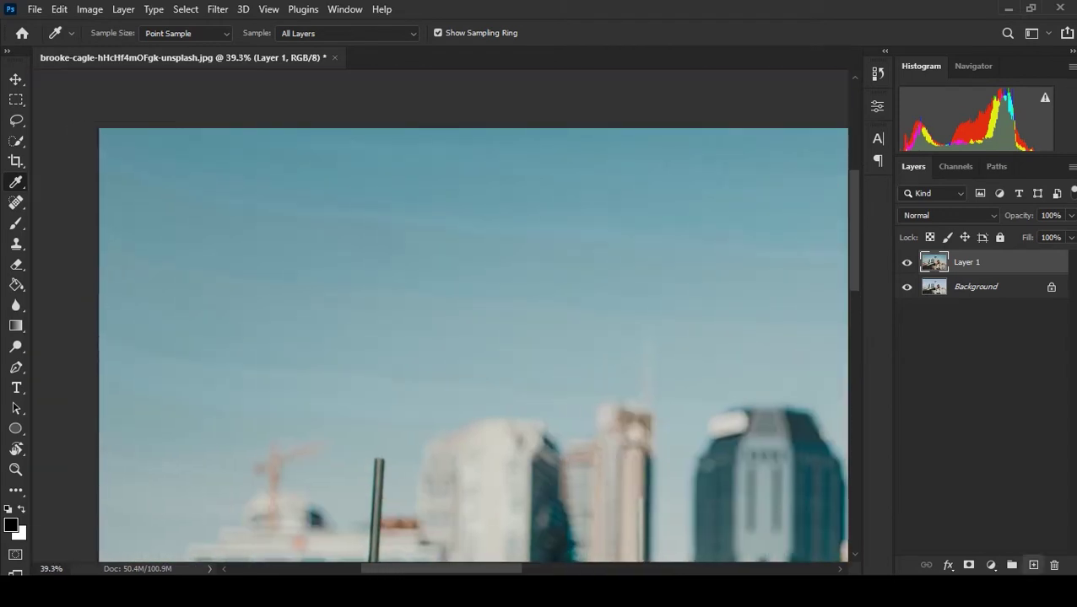
pyautogui.click(1033, 566)
pyautogui.hotkey('ctrl', 'alt', 'g')
# Set a soft brush to 35% flow, sample the sky blue and paint over the sky
pyautogui.press('b')
pyautogui.scroll(1, 472, 337)
pyautogui.hotkey('shift', '3')
pyautogui.hotkey('shift', '5')
pyautogui.keyDown('alt'); pyautogui.click(336, 165); pyautogui.keyUp('alt')
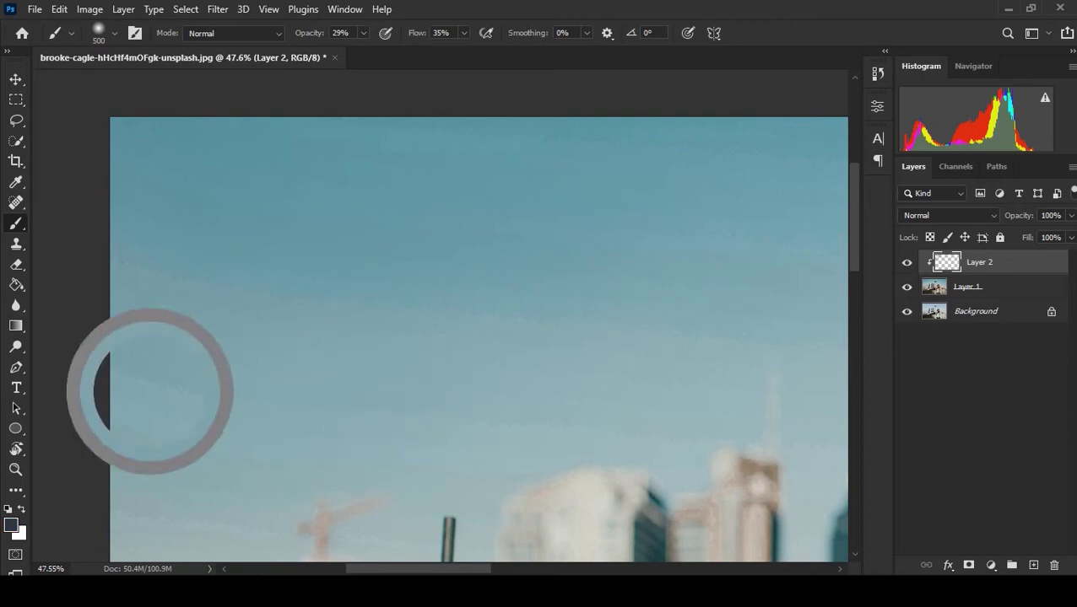
pyautogui.moveTo(496, 356); pyautogui.dragTo(407, 263)
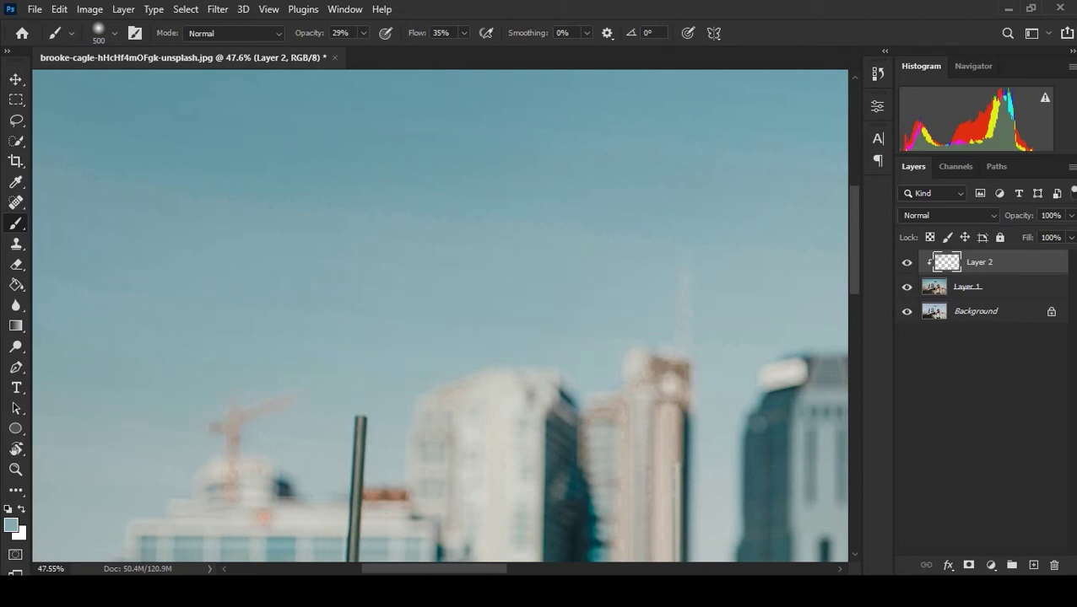
pyautogui.scroll(-2, 530, 278)
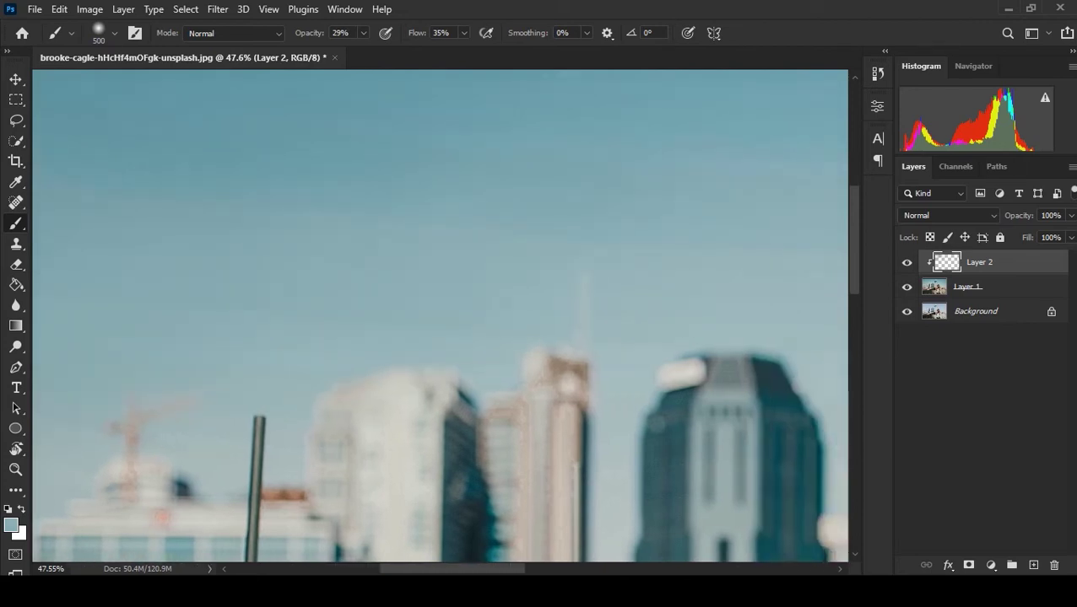
pyautogui.scroll(3, 456, 317)
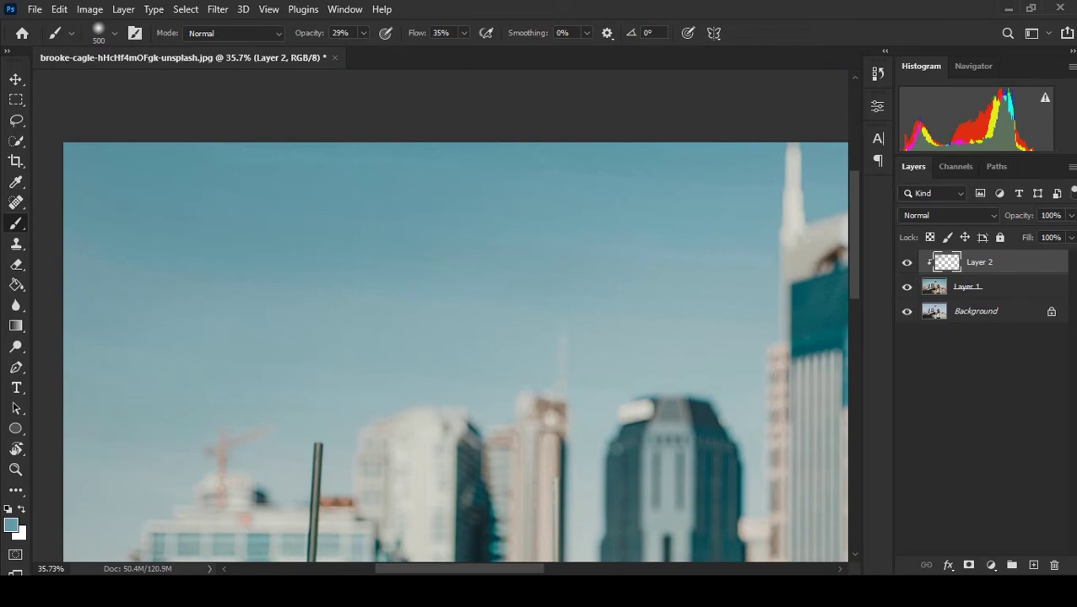
# Try a black stroke on the sky, undo it, and sample a light sky blue instead
pyautogui.press('d')
pyautogui.moveTo(179, 311); pyautogui.dragTo(162, 299)
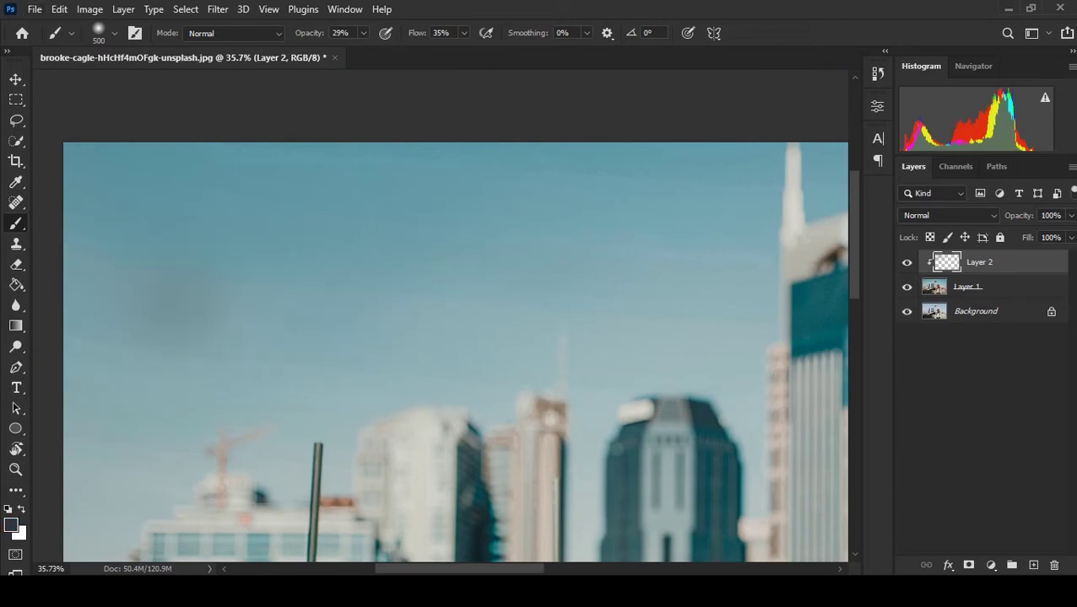
pyautogui.hotkey('ctrl', 'z')
pyautogui.keyDown('alt'); pyautogui.click(258, 346); pyautogui.keyUp('alt')
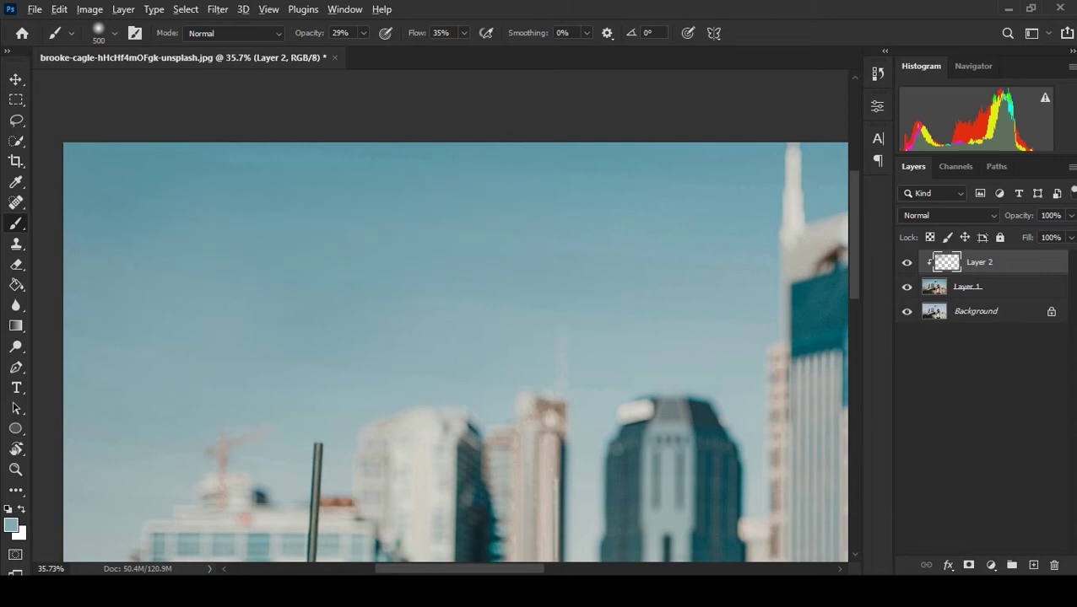
# Pan and zoom across the sky to inspect the brushed blue tint
pyautogui.hscroll(4, 455, 352)
pyautogui.hscroll(4, 456, 352)
pyautogui.hscroll(2, 456, 351)
pyautogui.scroll(1, 456, 352)
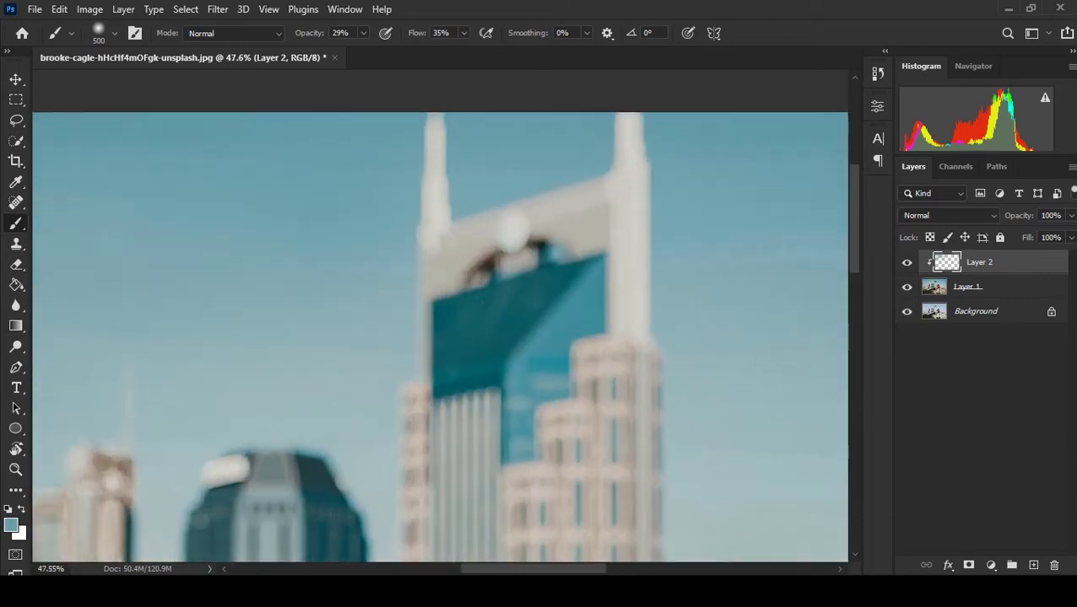
pyautogui.scroll(-1, 456, 352)
pyautogui.hscroll(-4, 456, 352)
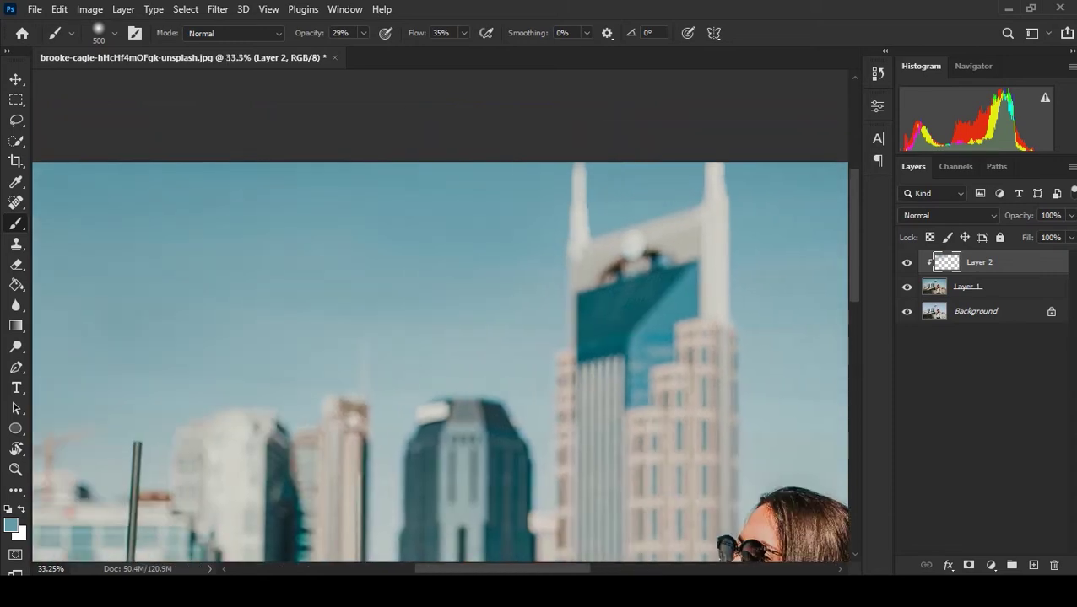
pyautogui.hscroll(3, 456, 351)
pyautogui.hscroll(7, 455, 351)
pyautogui.scroll(-1, 455, 352)
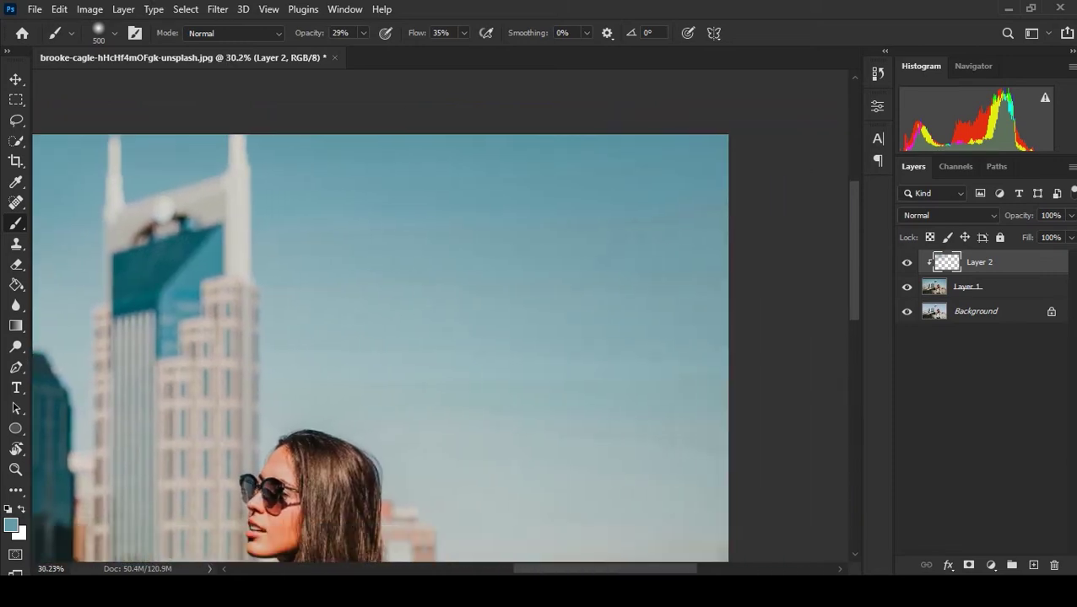
pyautogui.scroll(-5, 456, 351)
pyautogui.scroll(1, 455, 352)
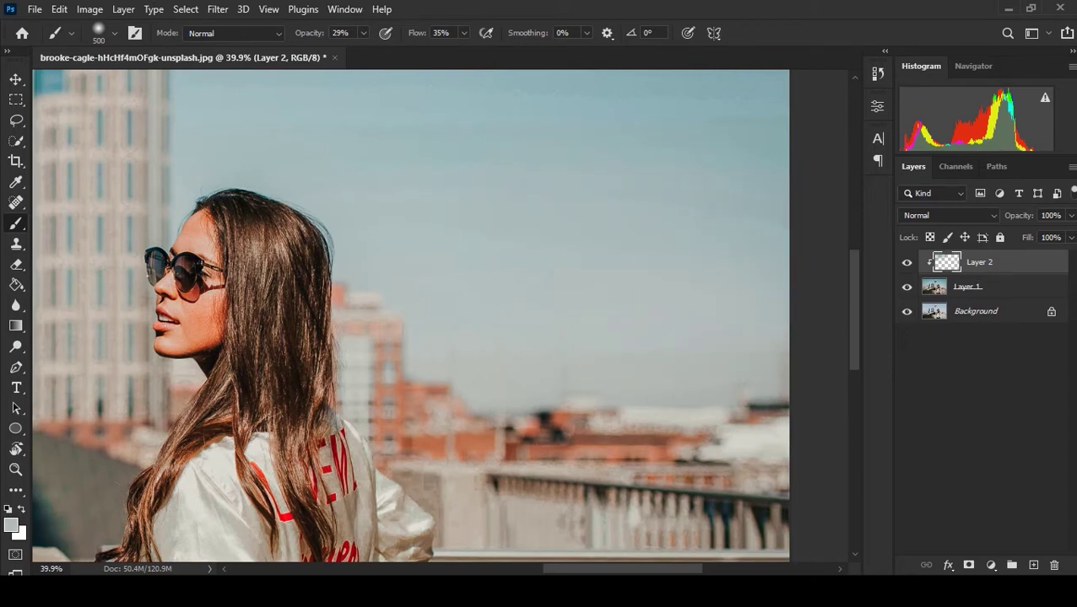
pyautogui.scroll(3, 475, 347)
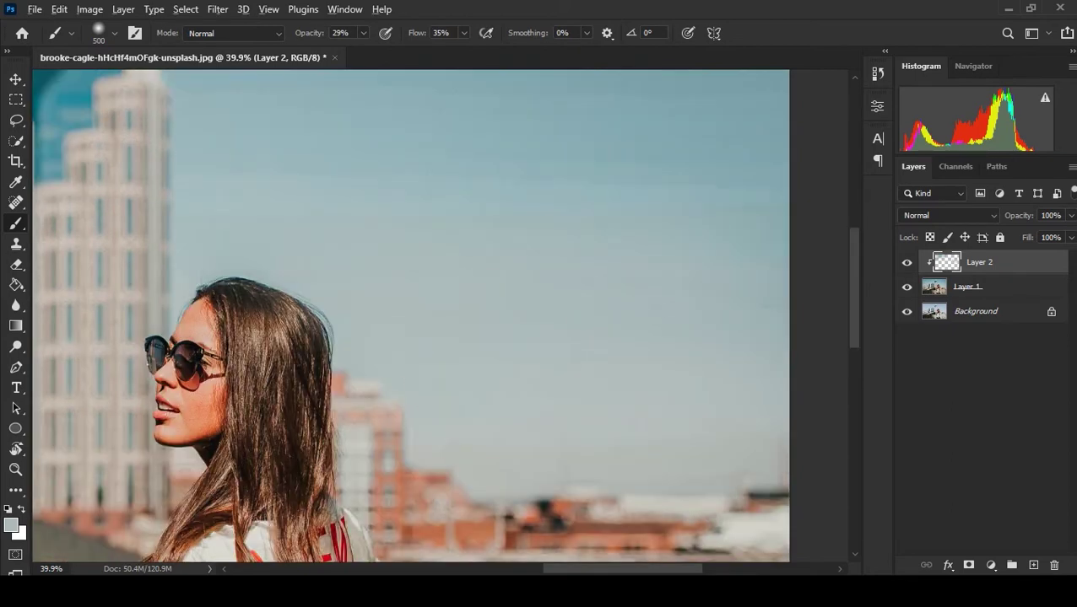
pyautogui.scroll(2, 598, 317)
pyautogui.scroll(-3, 612, 473)
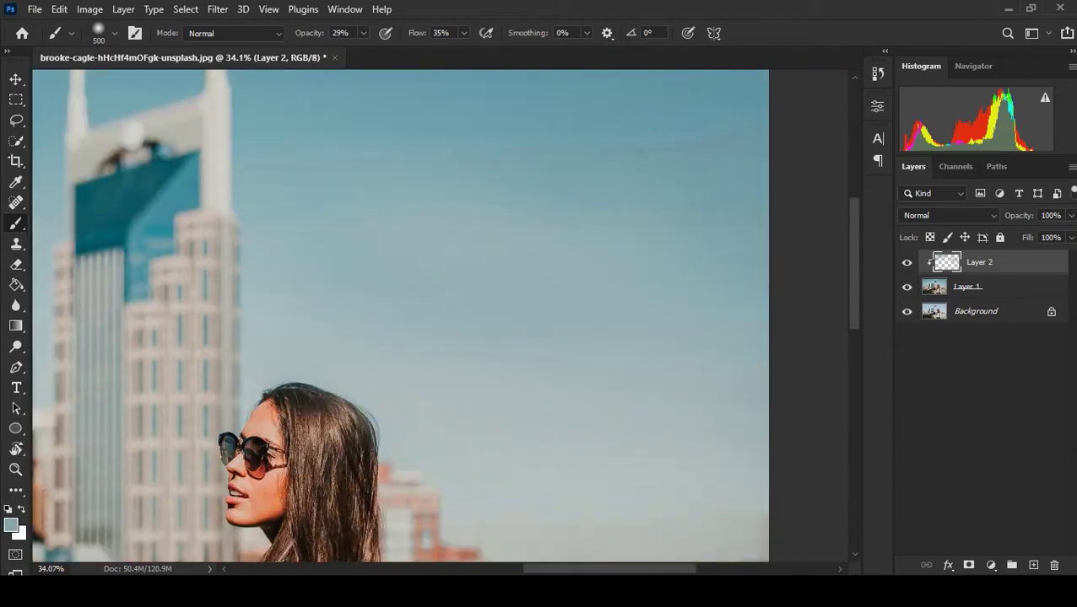
pyautogui.scroll(2, 400, 315)
pyautogui.scroll(-4, 400, 316)
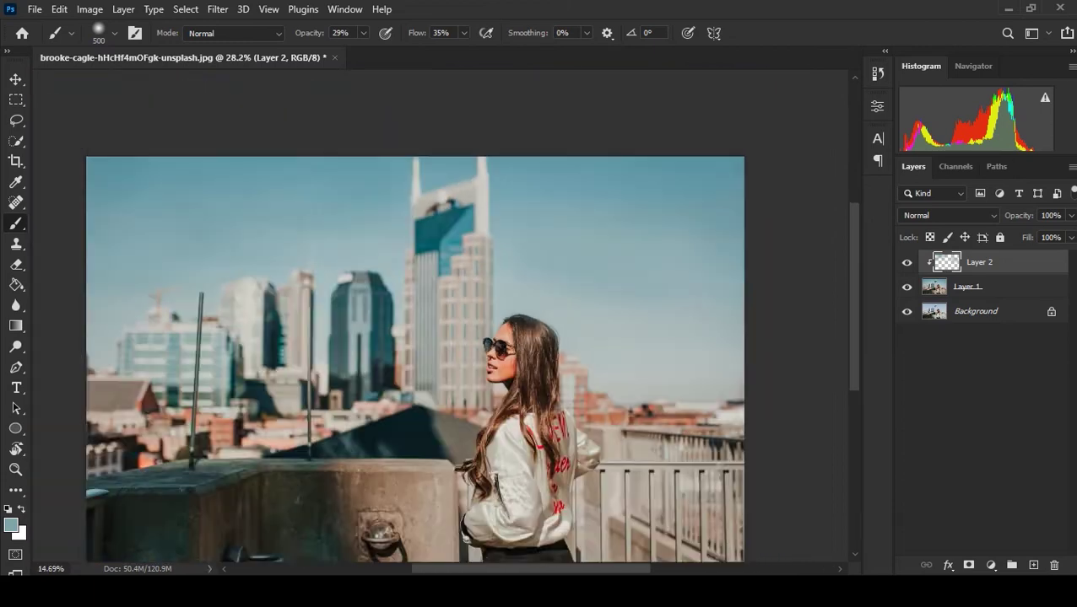
pyautogui.scroll(-1, 400, 315)
pyautogui.scroll(1, 400, 316)
pyautogui.scroll(1, 540, 312)
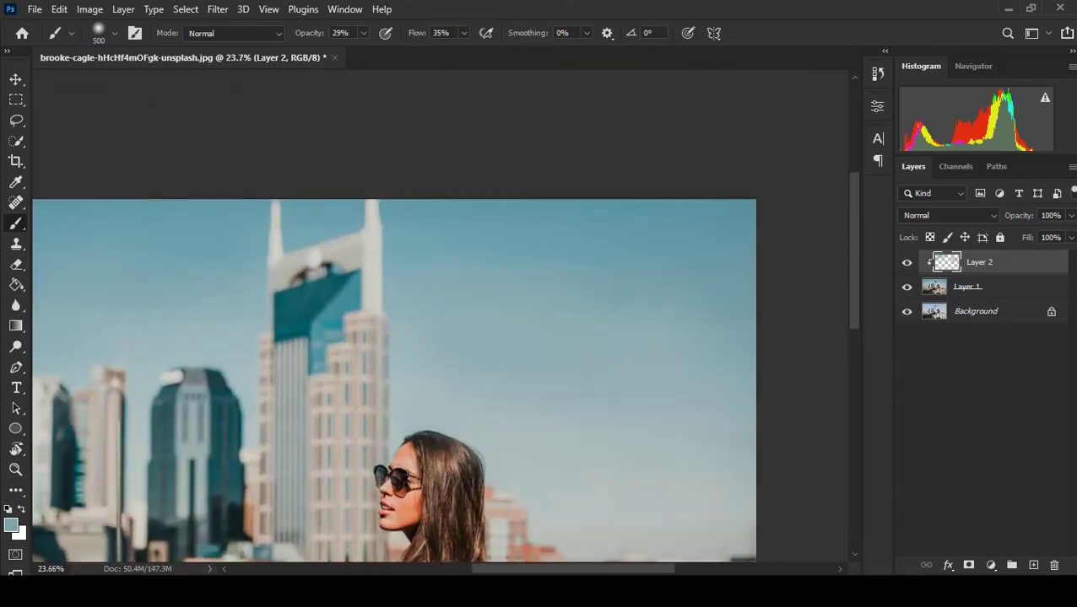
pyautogui.scroll(1, 439, 371)
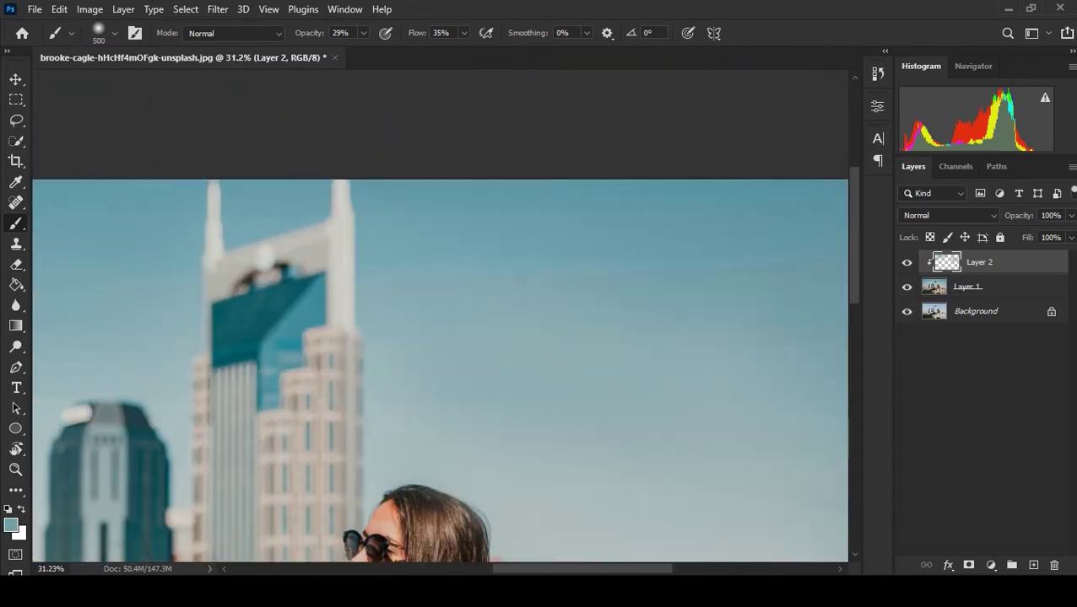
pyautogui.scroll(1, 438, 371)
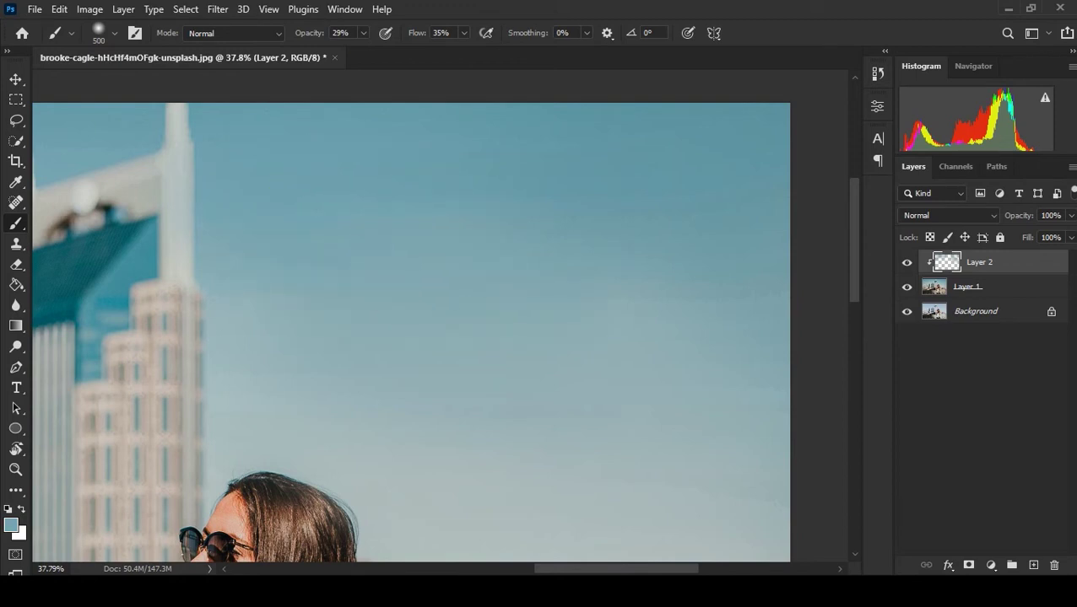
pyautogui.scroll(-3, 411, 316)
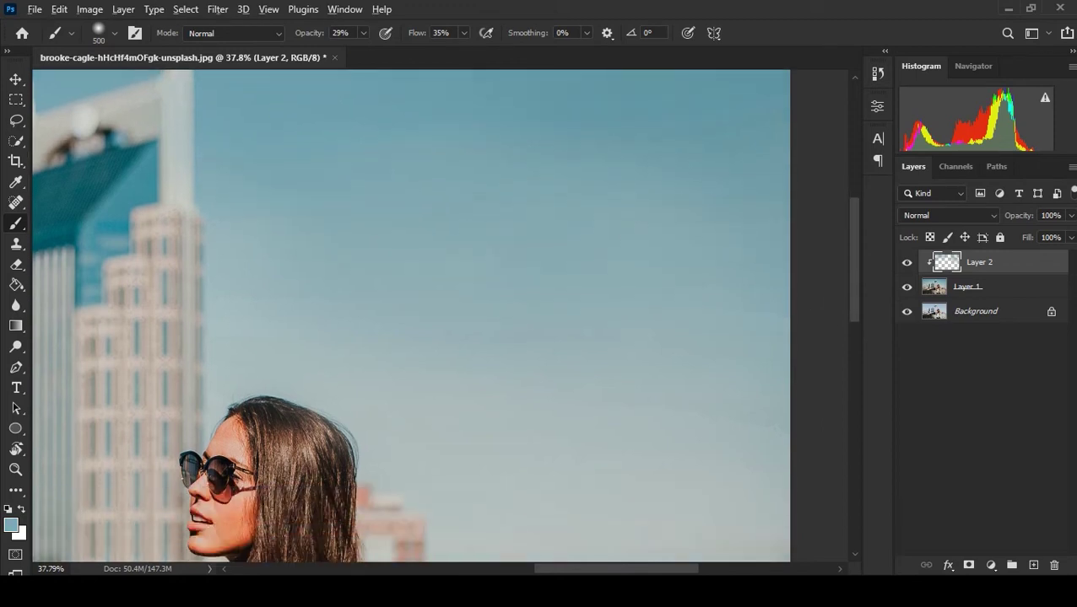
pyautogui.scroll(2, 733, 156)
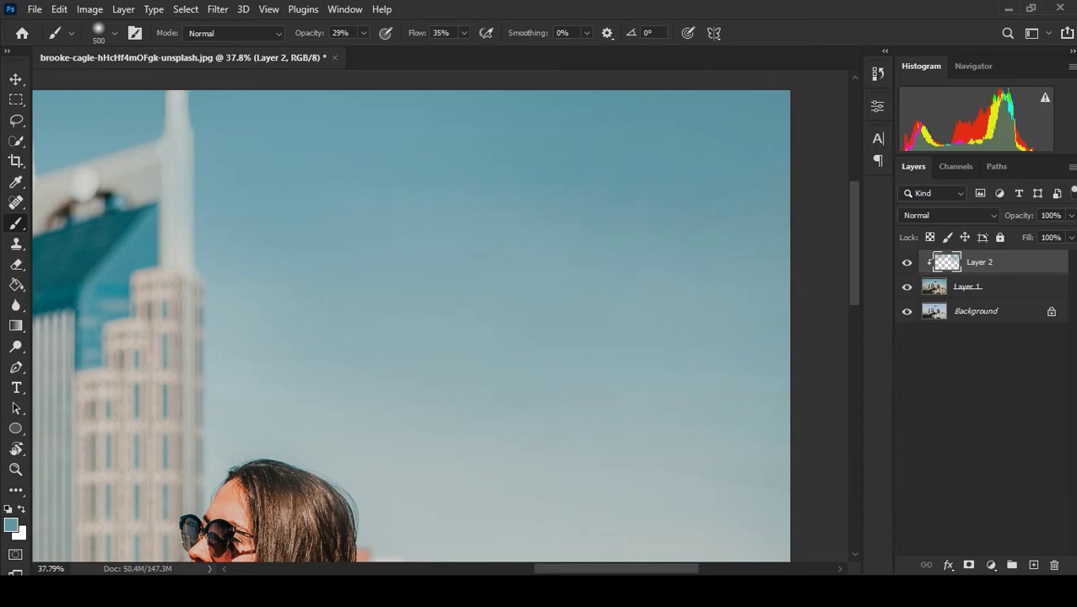
pyautogui.scroll(-3, 410, 316)
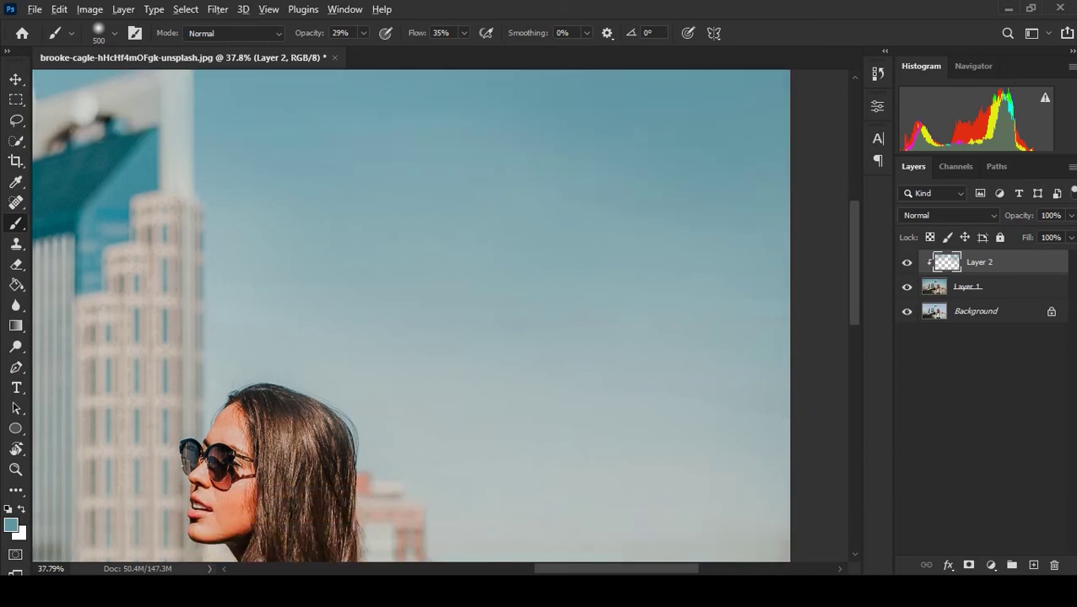
pyautogui.scroll(-3, 411, 316)
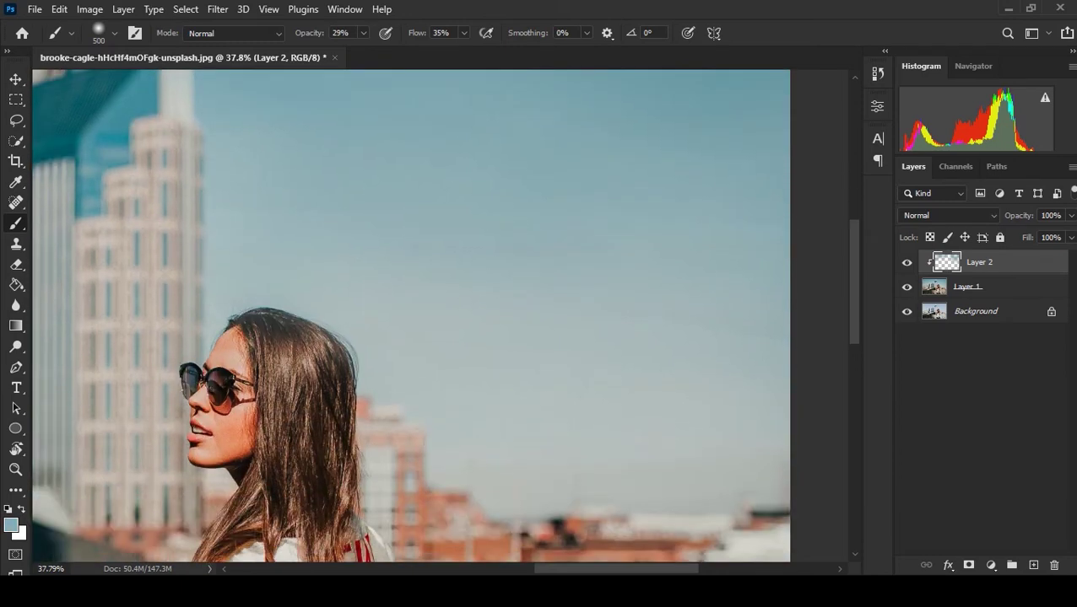
# Pick a lighter grey-blue paint colour and add a white mask to Layer 2
pyautogui.keyDown('alt'); pyautogui.click(704, 428); pyautogui.keyUp('alt')
pyautogui.scroll(-2, 694, 405)
pyautogui.scroll(-1, 693, 405)
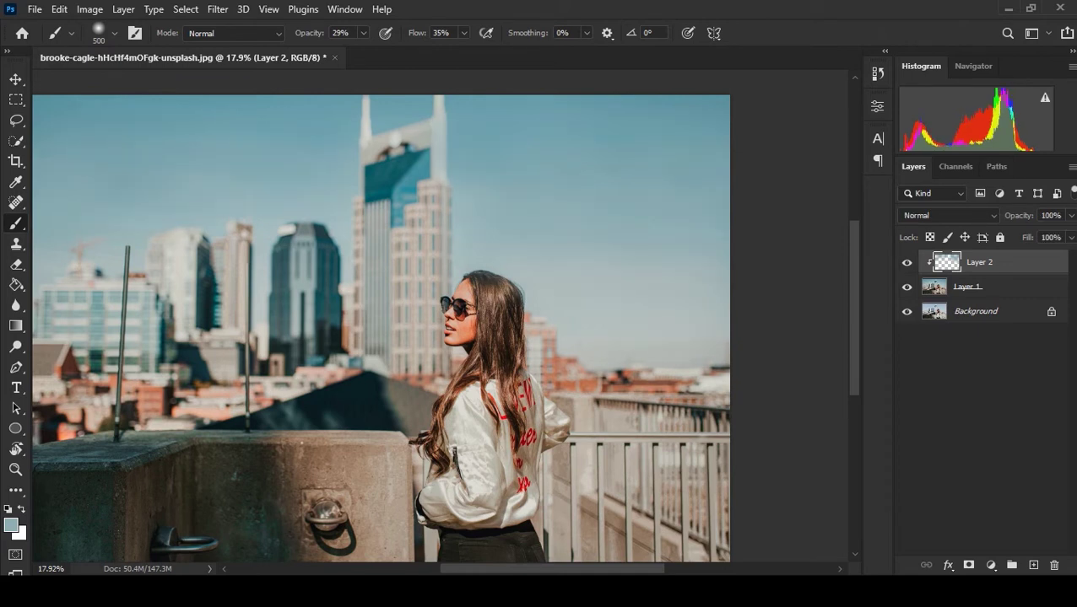
pyautogui.click(968, 565)
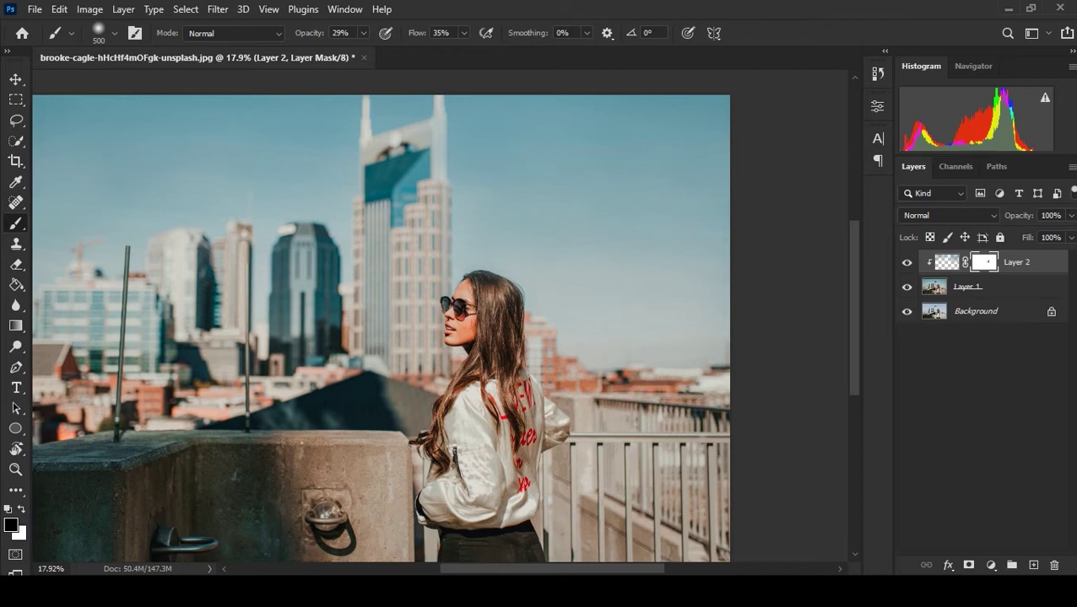
pyautogui.scroll(-3, 438, 329)
pyautogui.scroll(2, 439, 329)
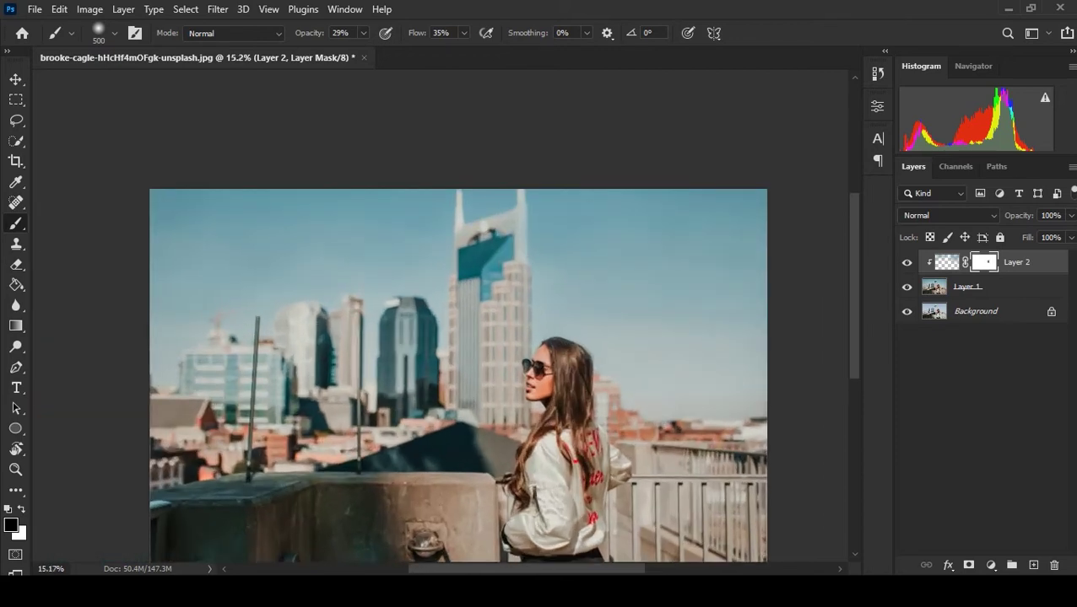
pyautogui.scroll(1, 459, 354)
pyautogui.scroll(6, 735, 298)
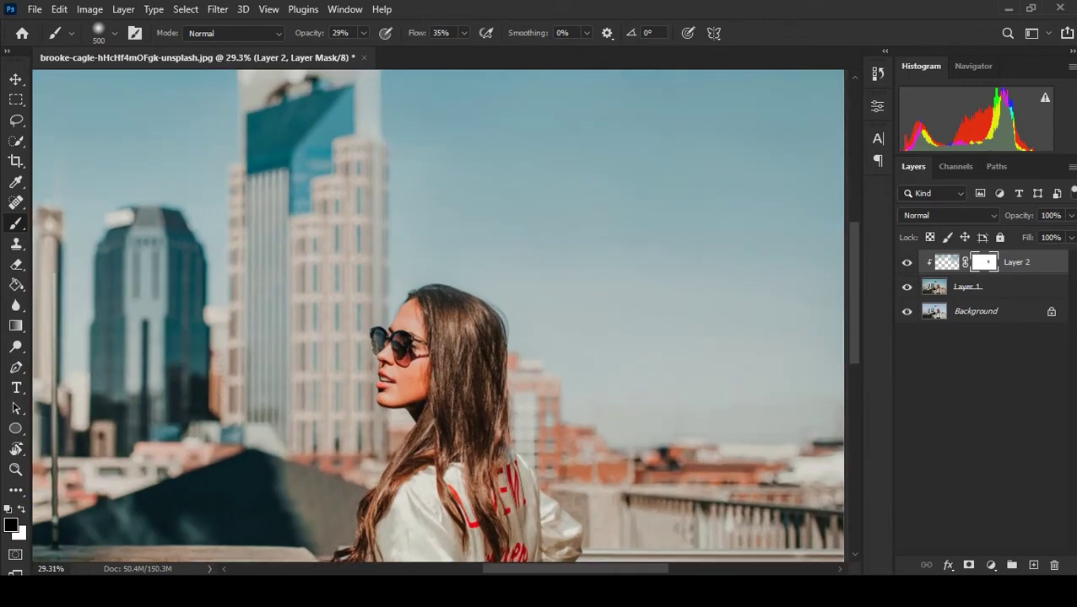
# Target Layer 2's pixels rather than its mask and sample a light sky blue
pyautogui.hotkey('ctrl', '2')
pyautogui.keyDown('alt'); pyautogui.click(661, 299); pyautogui.keyUp('alt')
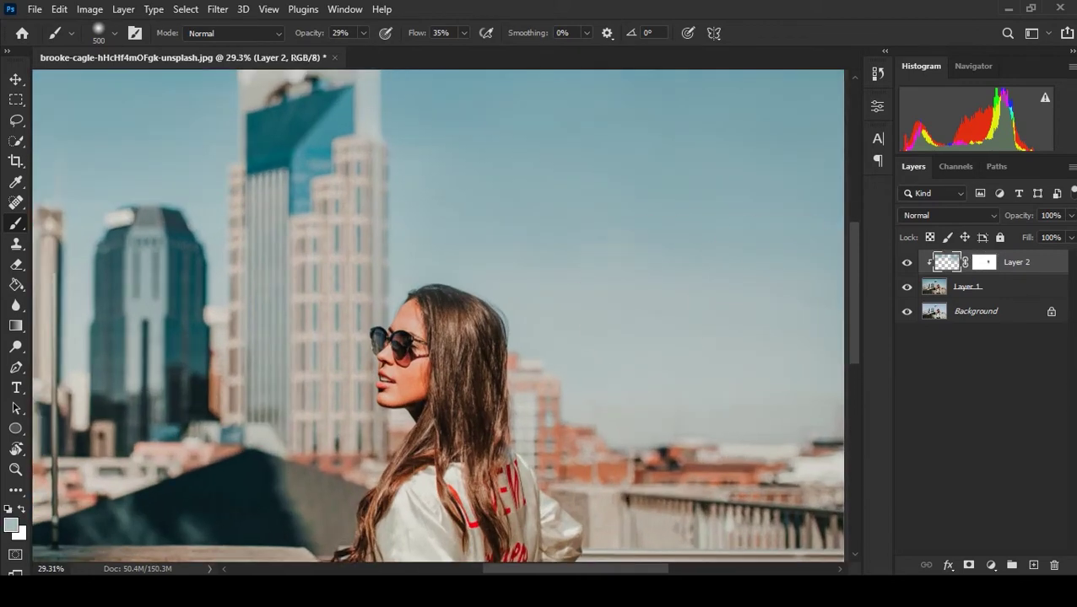
pyautogui.scroll(-8, 437, 321)
pyautogui.scroll(5, 378, 238)
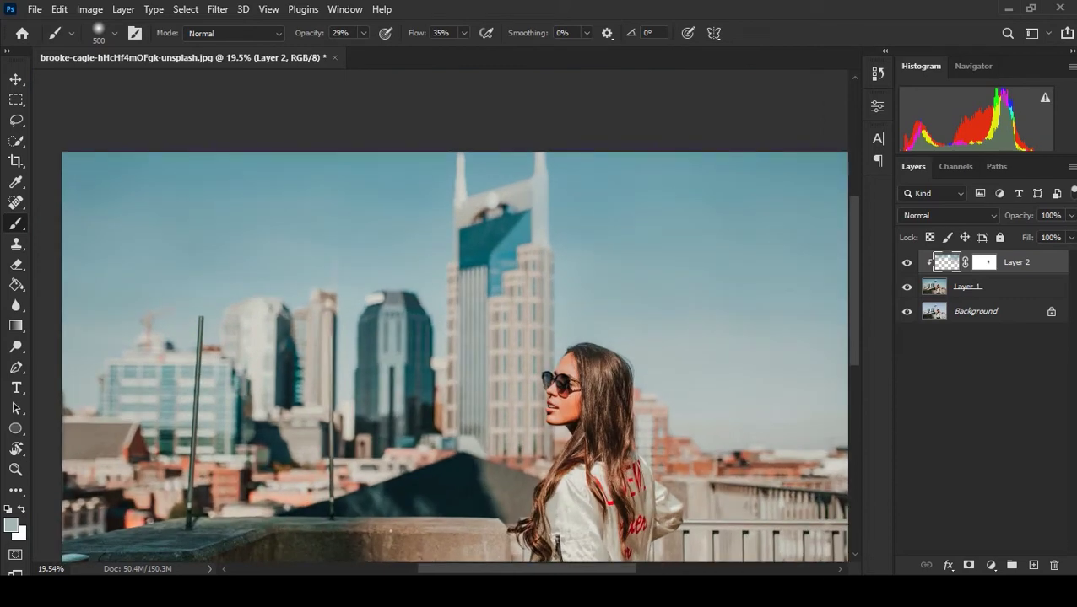
pyautogui.scroll(10, 378, 238)
pyautogui.scroll(-3, 438, 313)
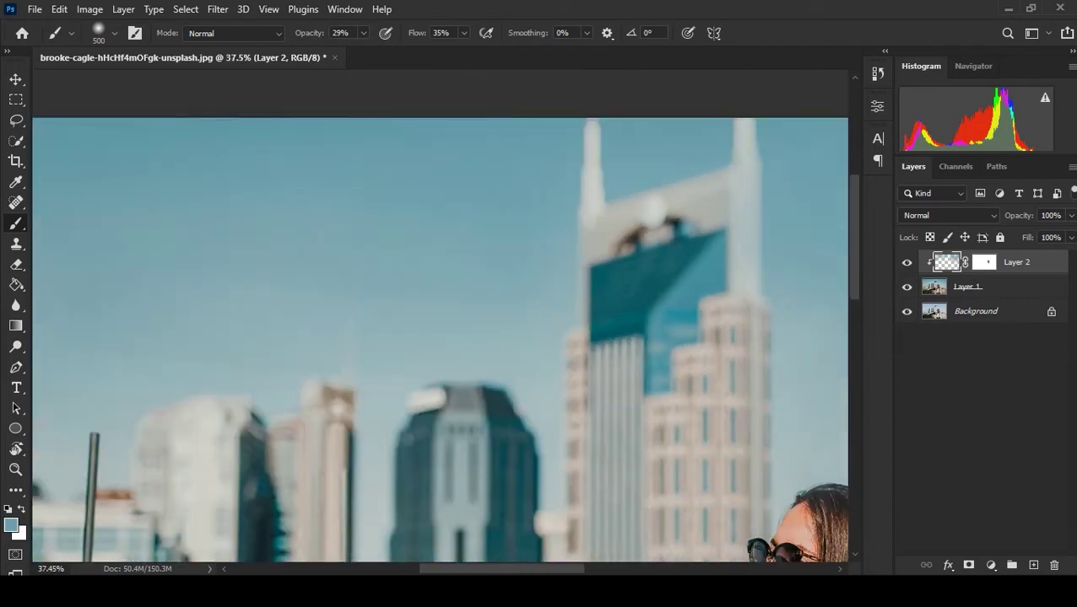
pyautogui.scroll(-2, 438, 312)
pyautogui.scroll(5, 401, 278)
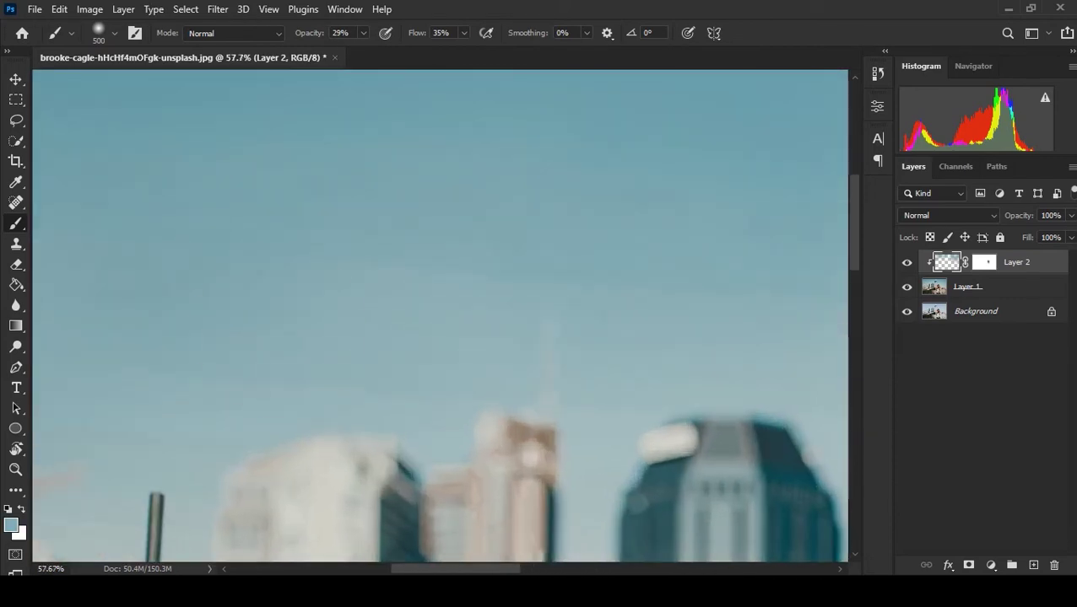
pyautogui.scroll(-3, 438, 312)
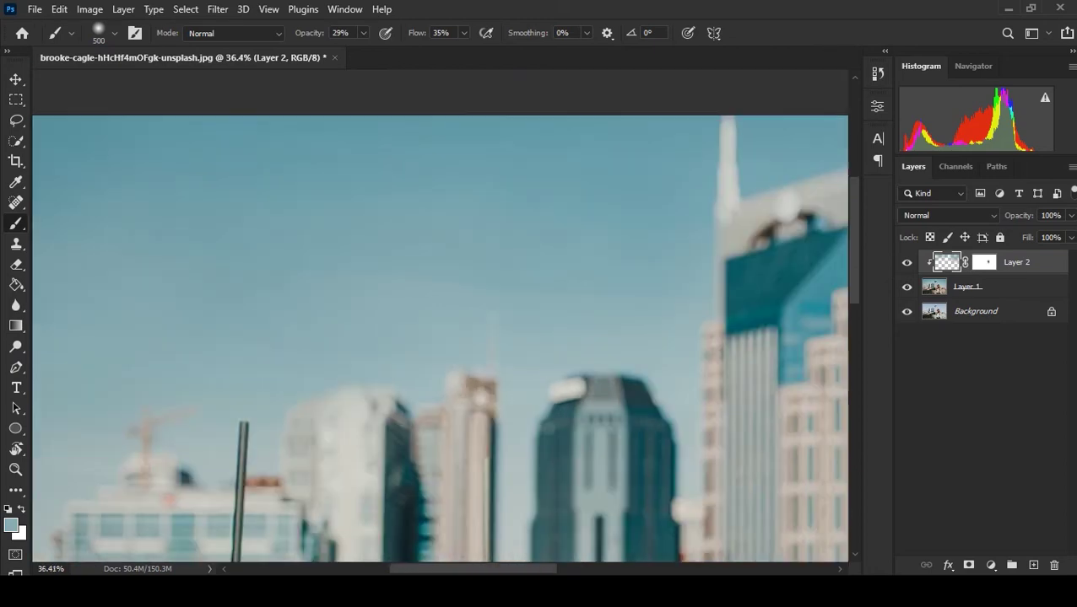
pyautogui.scroll(2, 438, 312)
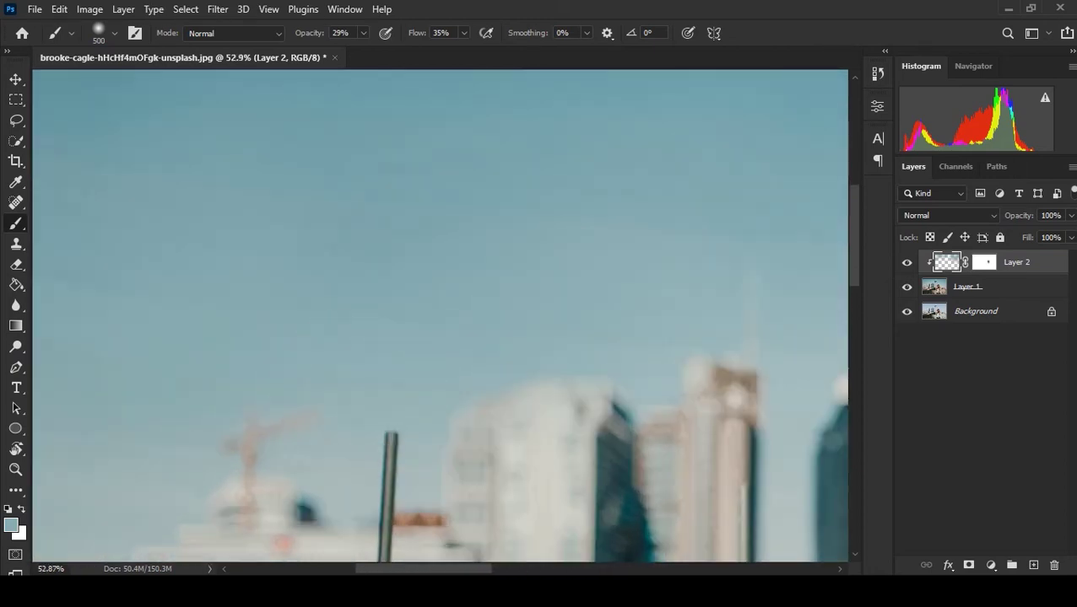
# Resize the brush, first down to 150, then up to 1100
pyautogui.press('[')
pyautogui.press('[')
pyautogui.press('[')
pyautogui.scroll(-2, 438, 316)
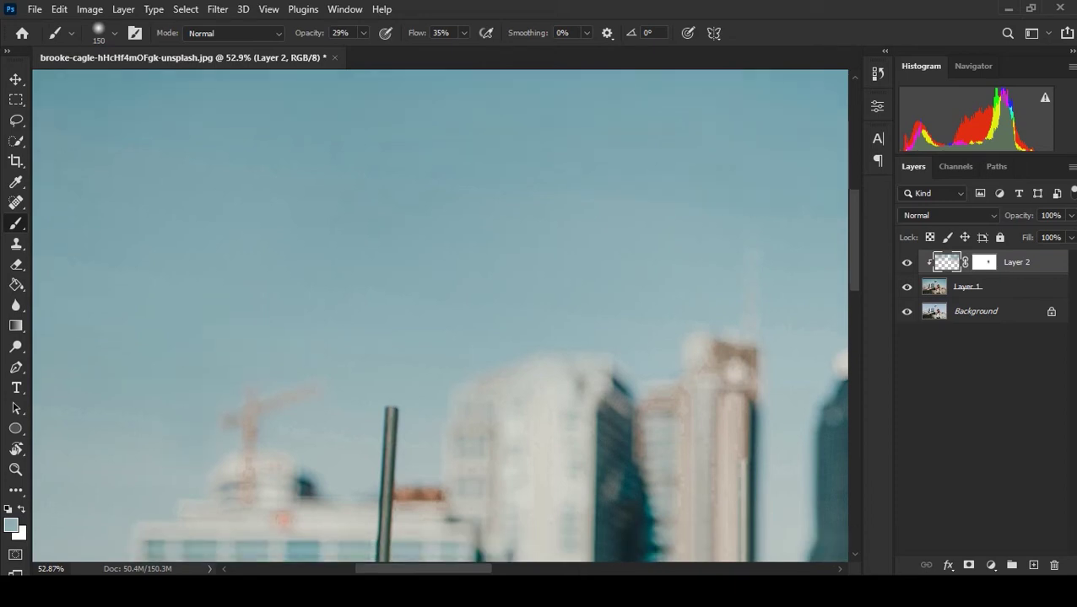
pyautogui.scroll(-2, 439, 316)
pyautogui.scroll(-1, 587, 305)
pyautogui.scroll(-1, 586, 306)
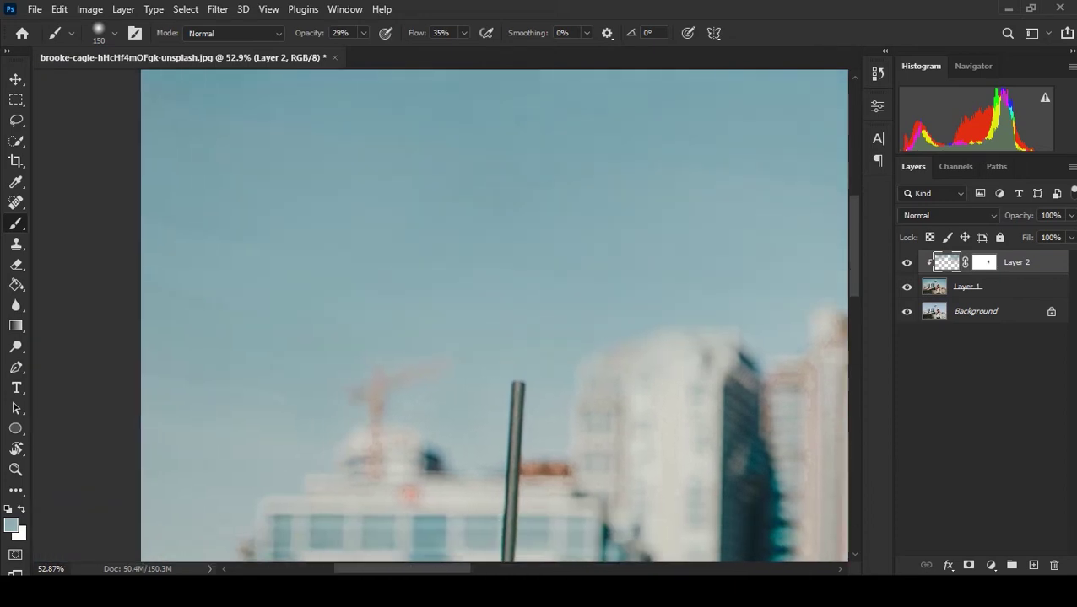
pyautogui.scroll(-1, 586, 305)
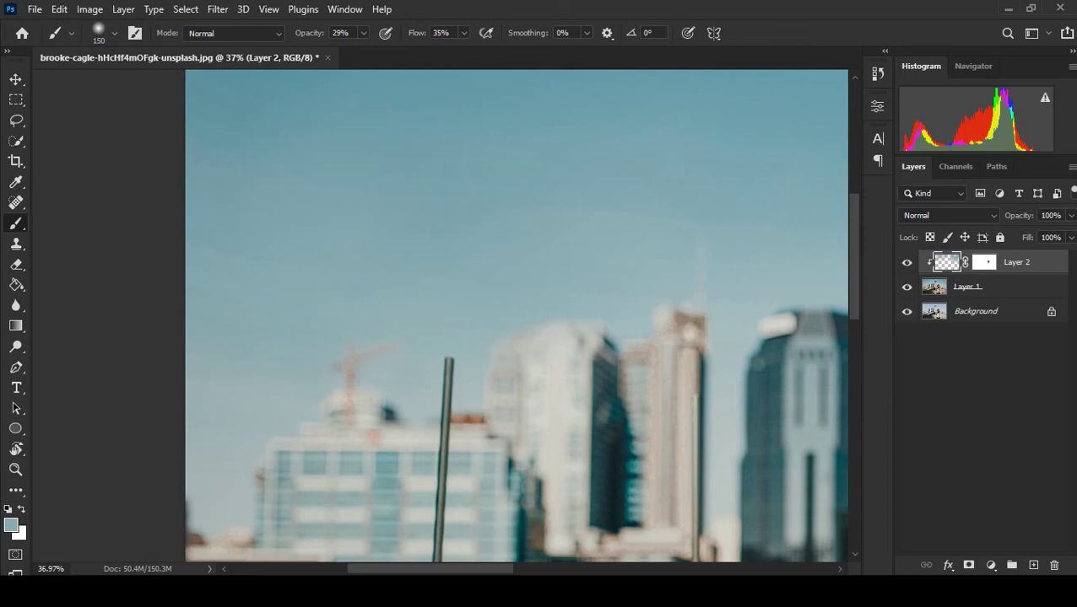
pyautogui.scroll(-3, 472, 286)
pyautogui.scroll(-2, 473, 287)
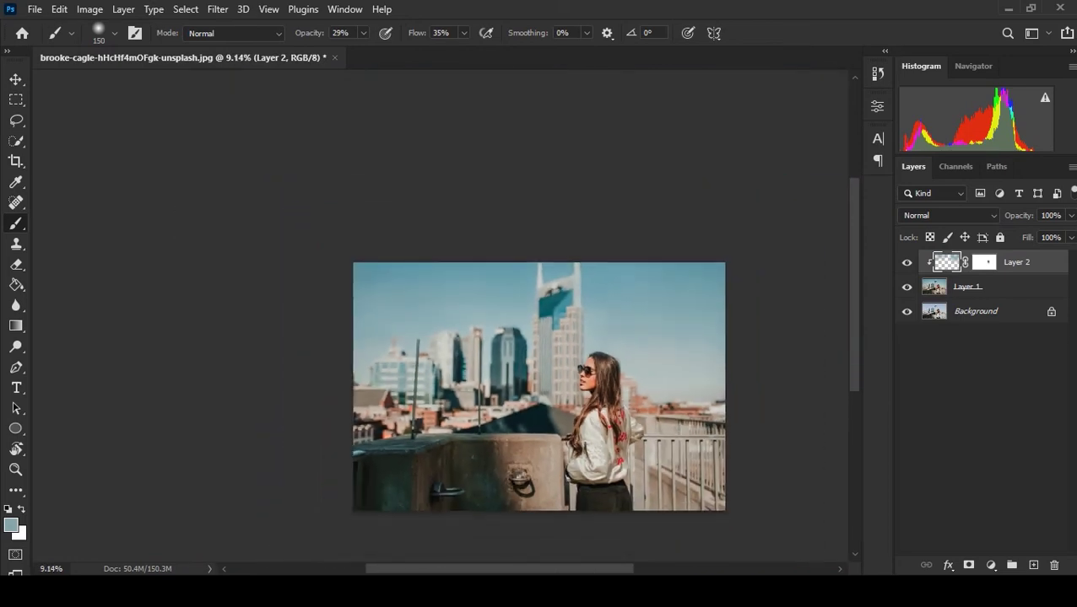
pyautogui.scroll(4, 505, 276)
pyautogui.scroll(2, 505, 277)
pyautogui.press(']')
pyautogui.press(']')
pyautogui.press(']')
pyautogui.press(']')
pyautogui.press(']')
pyautogui.press(']')
pyautogui.scroll(-2, 439, 338)
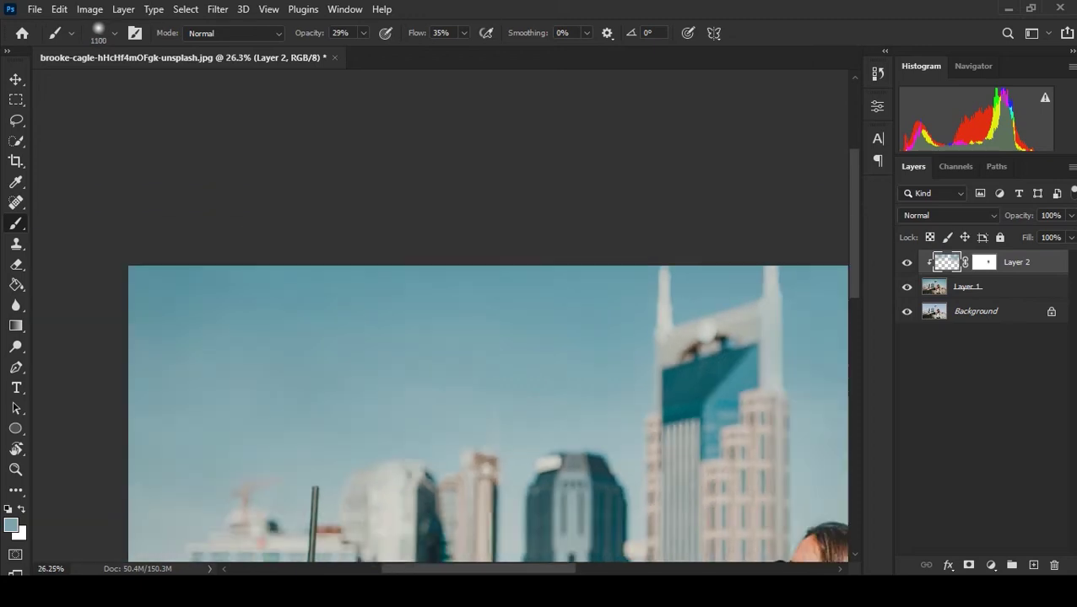
pyautogui.scroll(-1, 439, 338)
pyautogui.hscroll(1, 439, 337)
pyautogui.scroll(-1, 439, 337)
pyautogui.scroll(1, 648, 464)
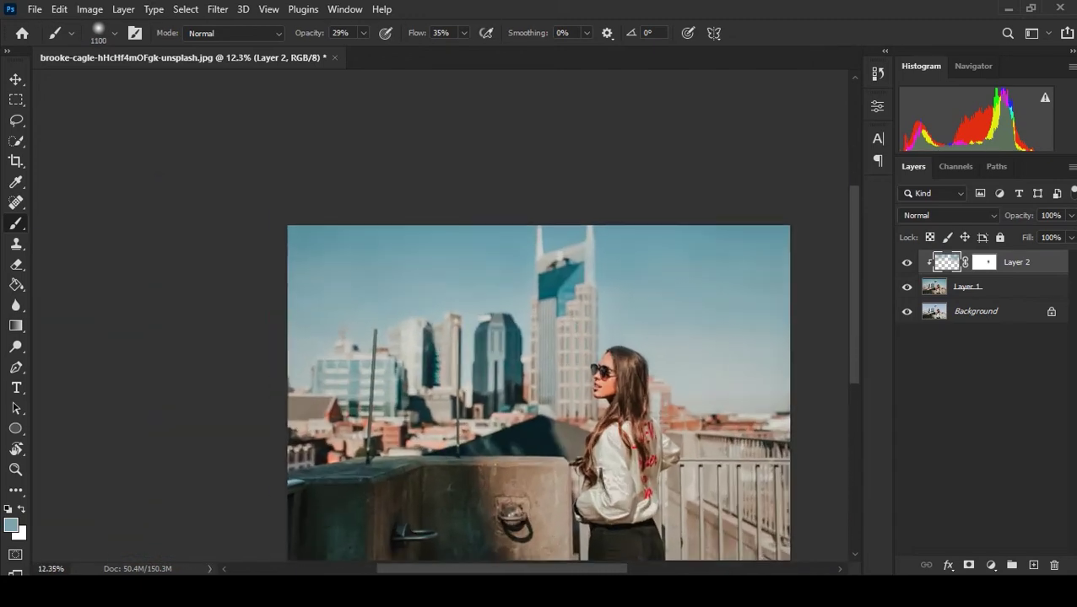
pyautogui.scroll(1, 648, 464)
pyautogui.scroll(1, 648, 464)
# With Layer 2 hidden, add a clipped Layer 3 and set Blur to 100%, size 500, Sample All Layers
pyautogui.click(906, 263)
pyautogui.click(983, 287)
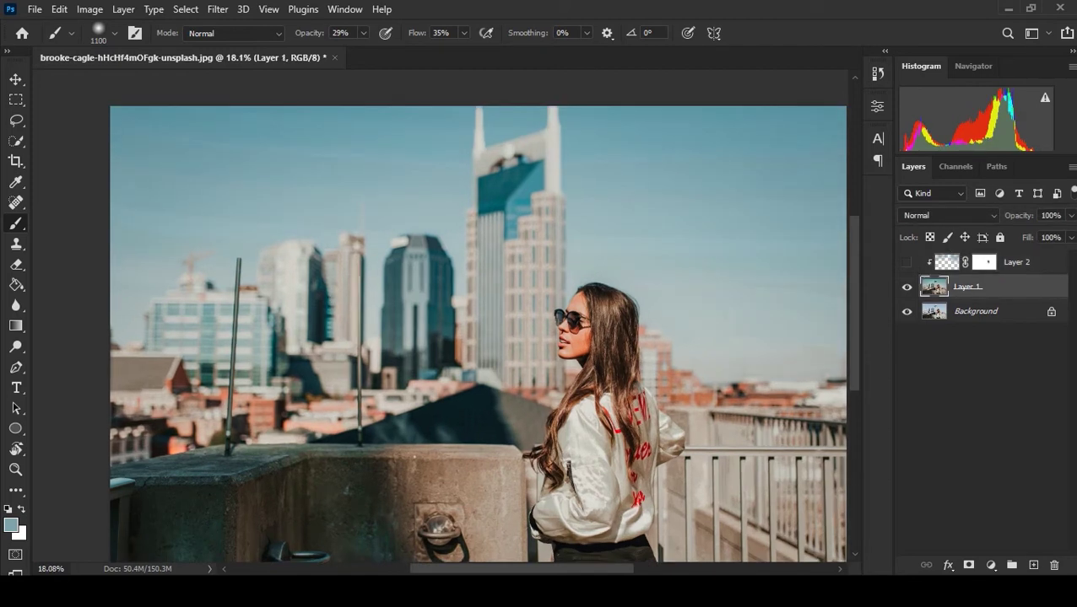
pyautogui.click(1033, 566)
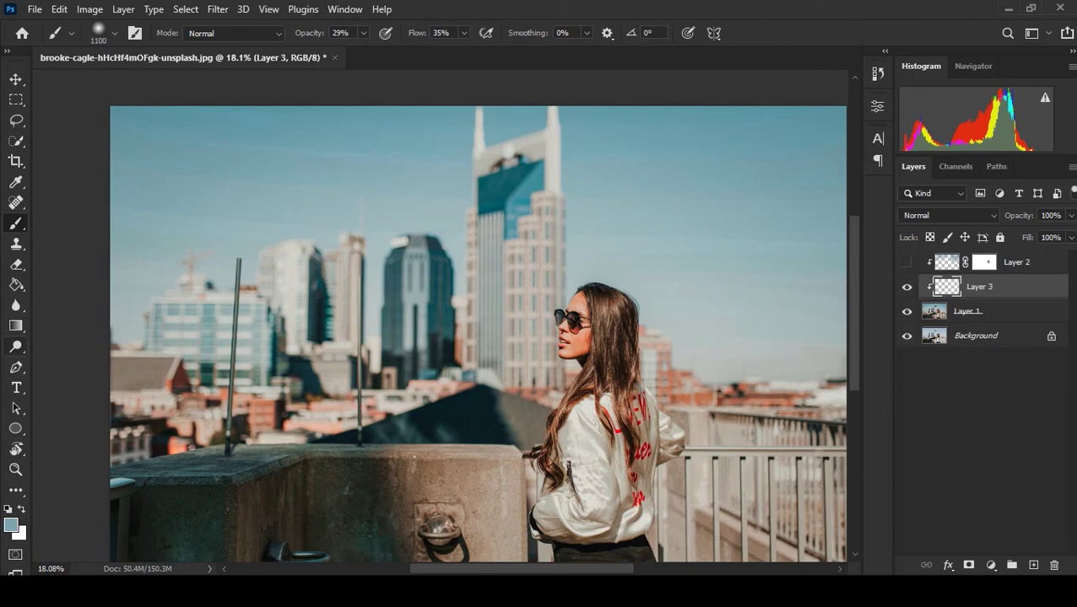
pyautogui.rightClick(15, 346)
pyautogui.click(16, 305)
pyautogui.press('0')
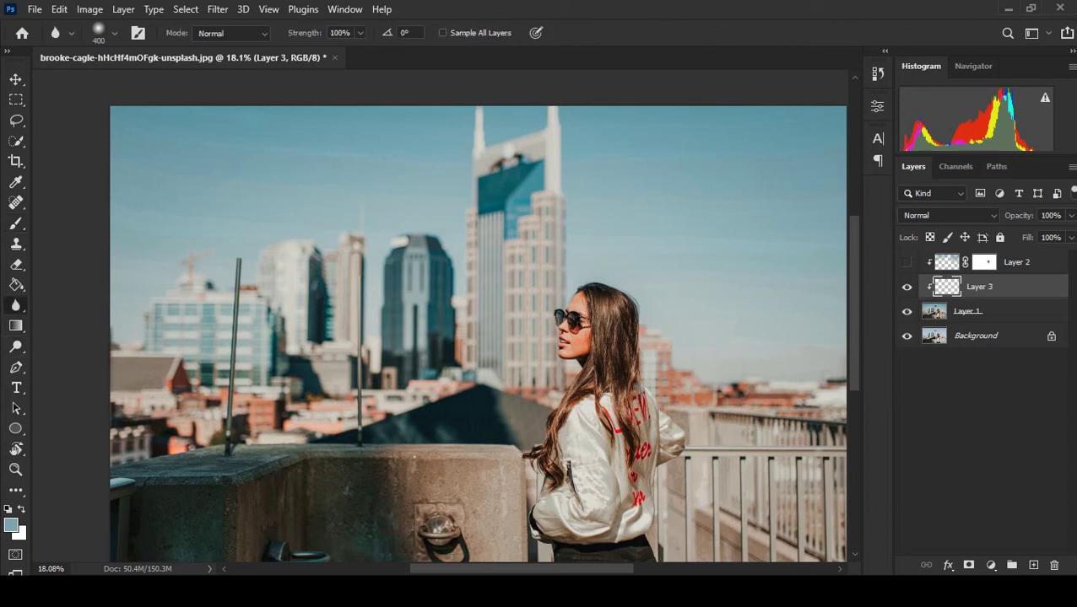
pyautogui.press(']')
pyautogui.click(442, 32)
pyautogui.scroll(2, 643, 185)
# Delete Layer 3, then show and select Layer 2 again
pyautogui.click(906, 287)
pyautogui.click(906, 287)
pyautogui.press('Delete')
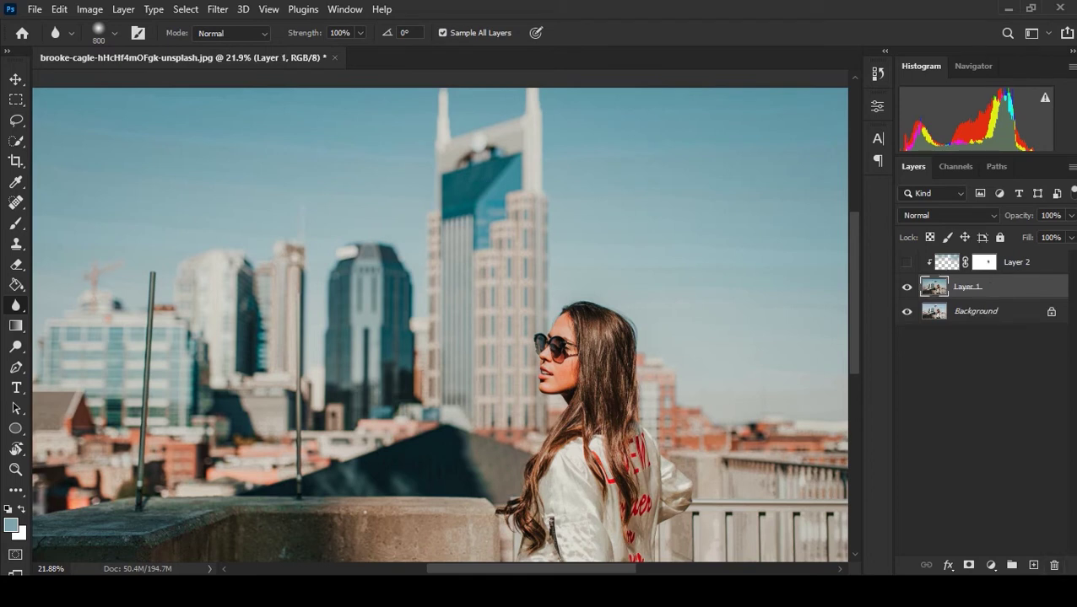
pyautogui.click(906, 262)
pyautogui.click(946, 263)
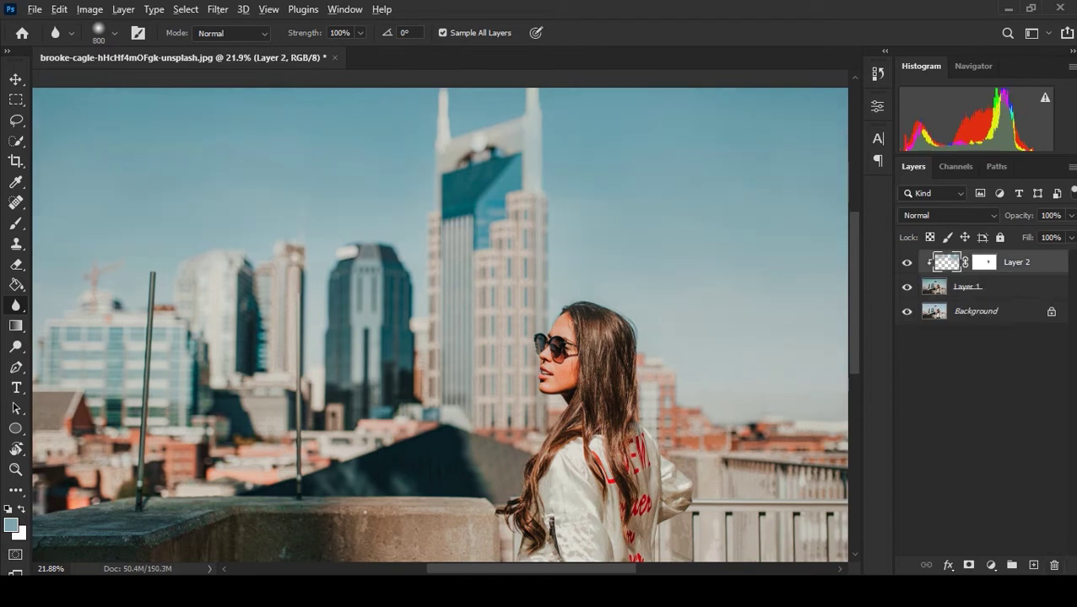
pyautogui.scroll(-3, 438, 324)
pyautogui.scroll(2, 438, 325)
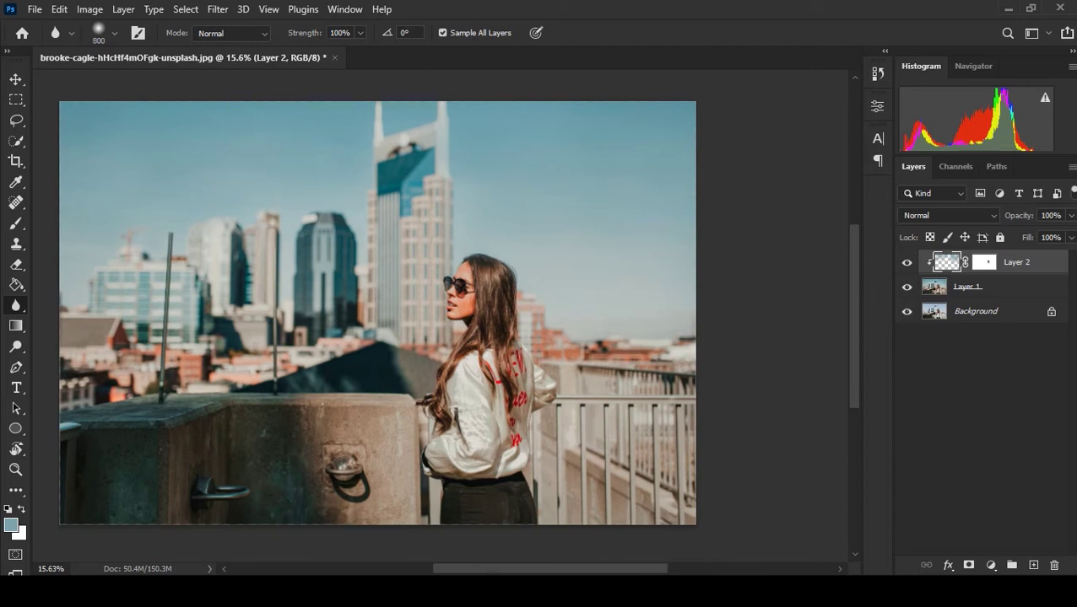
pyautogui.scroll(1, 439, 325)
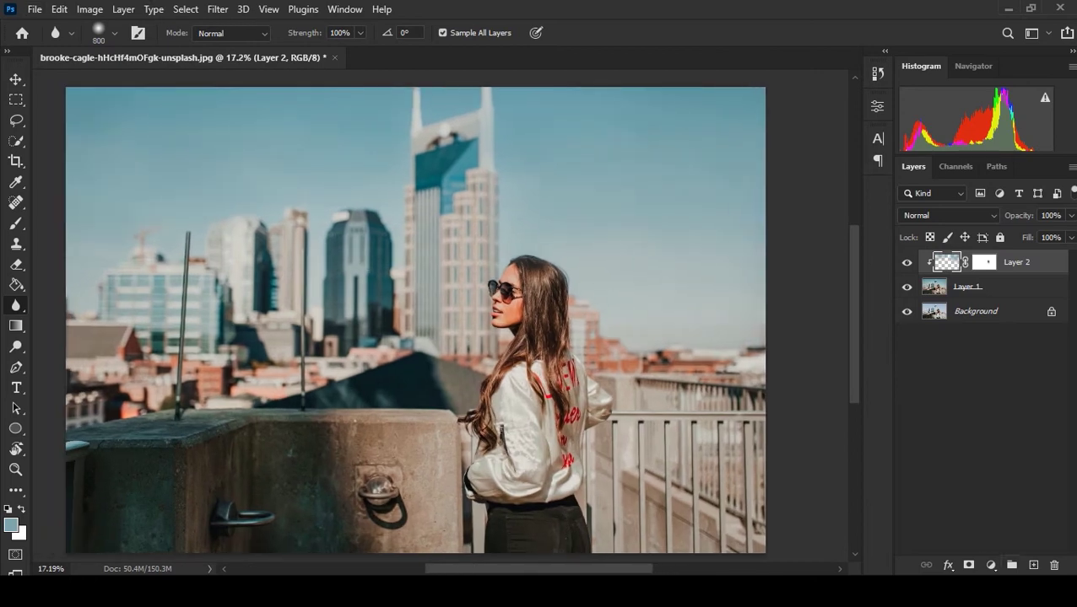
pyautogui.click(991, 566)
# Add a Selective Color adjustment layer clipped to the layer below
pyautogui.click(985, 555)
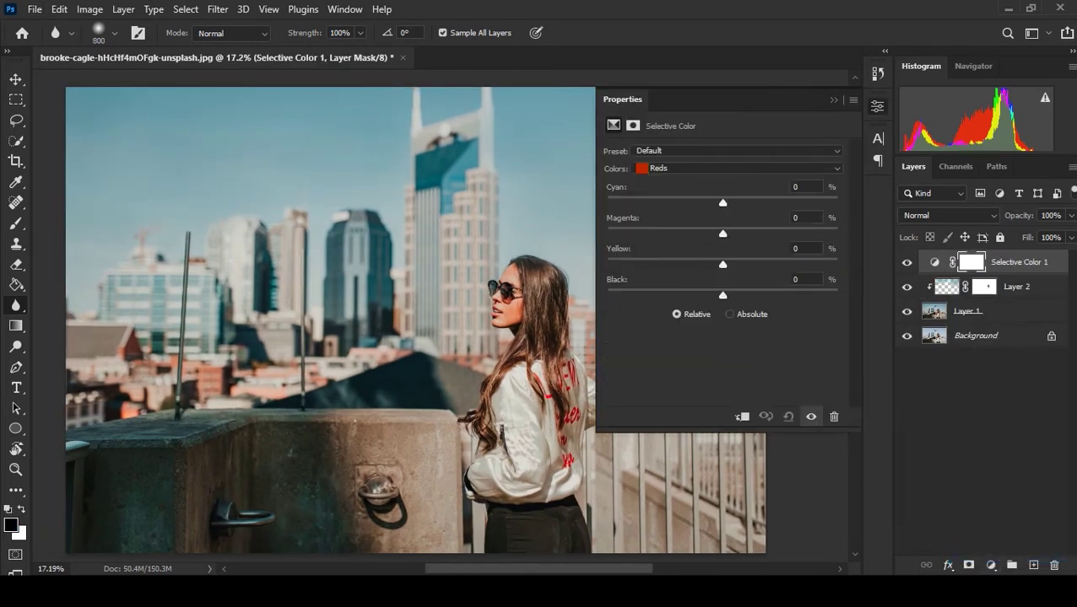
pyautogui.click(741, 417)
pyautogui.hscroll(-3, 531, 337)
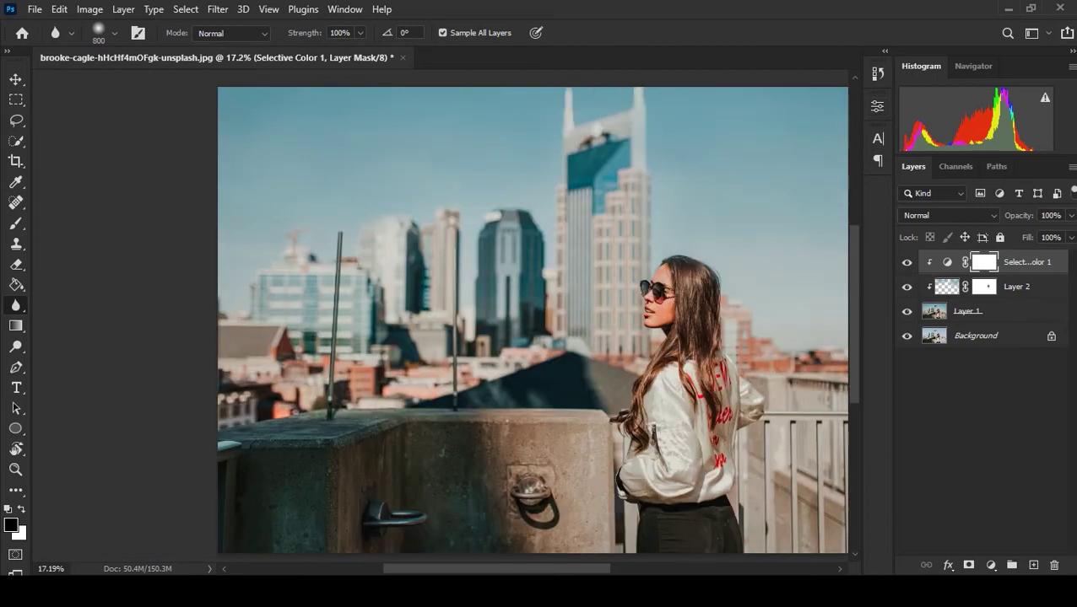
pyautogui.scroll(1, 531, 338)
pyautogui.doubleClick(946, 263)
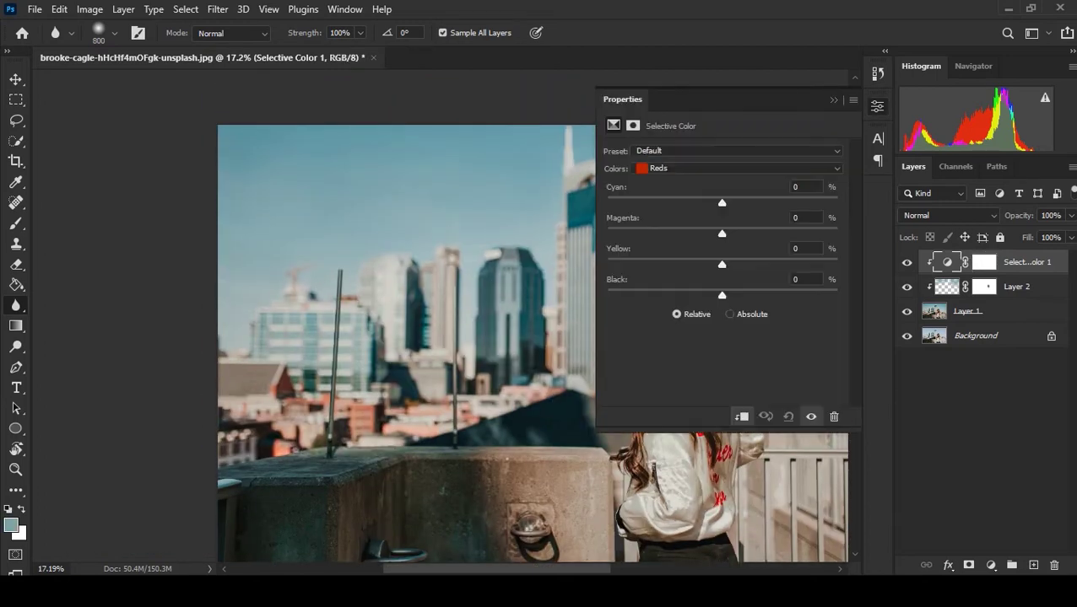
pyautogui.scroll(-2, 405, 337)
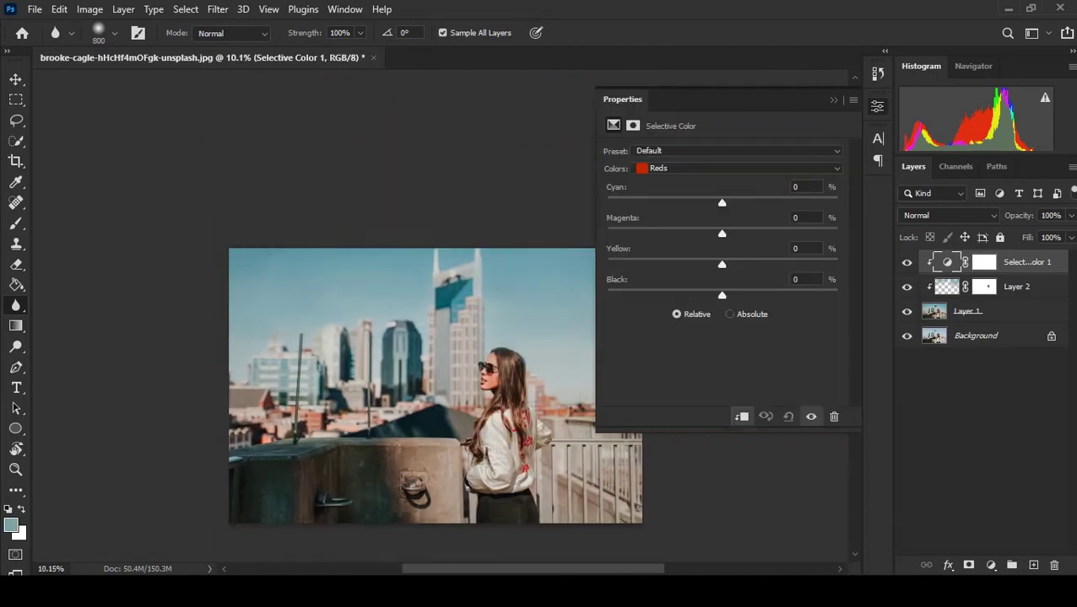
pyautogui.hscroll(-5, 405, 338)
pyautogui.scroll(-1, 330, 338)
pyautogui.hscroll(-1, 329, 337)
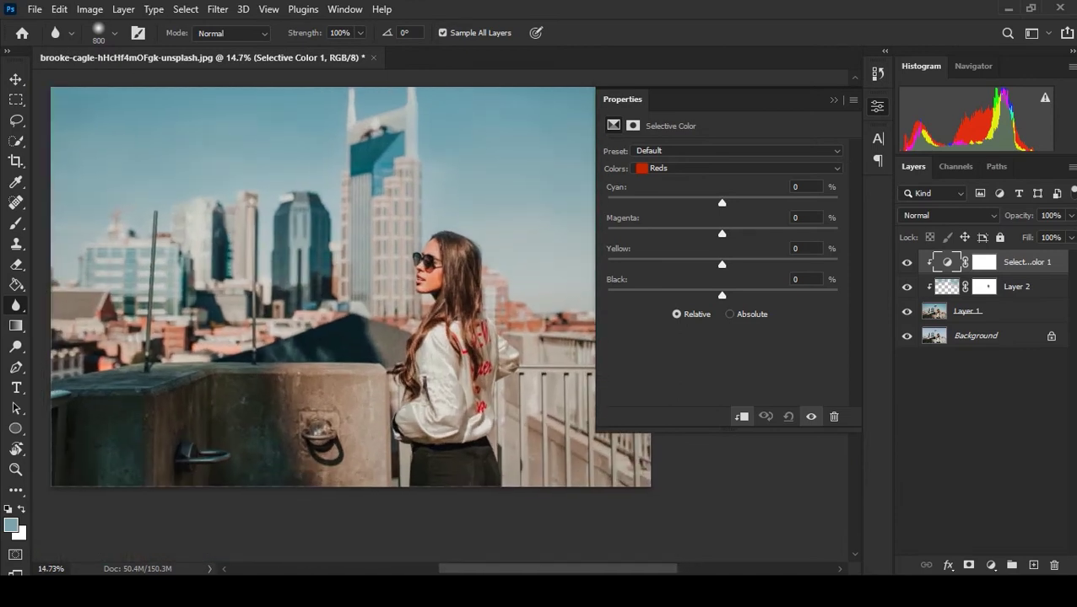
# Remove cyan from the Reds and lower their magenta to -18
pyautogui.moveTo(721, 203)
pyautogui.mouseDown()
pyautogui.moveTo(677, 203)
pyautogui.moveTo(754, 202)
pyautogui.moveTo(607, 203)
pyautogui.moveTo(619, 202)
pyautogui.mouseUp()
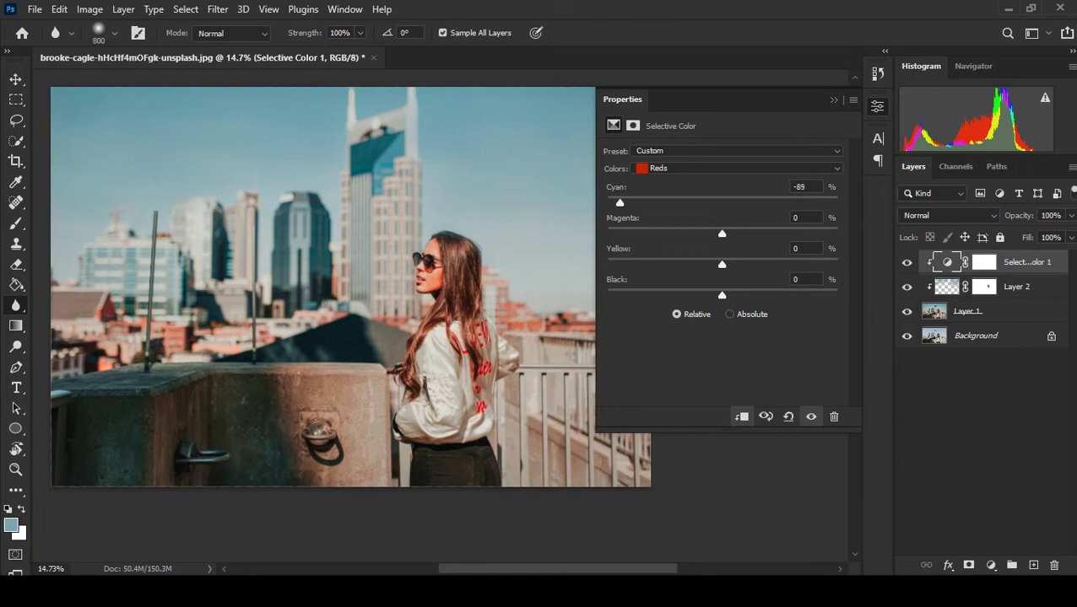
pyautogui.moveTo(721, 233)
pyautogui.mouseDown()
pyautogui.moveTo(690, 233)
pyautogui.moveTo(785, 264)
pyautogui.moveTo(637, 264)
pyautogui.moveTo(724, 264)
pyautogui.mouseUp()
pyautogui.click(738, 168)
pyautogui.click(666, 181)
pyautogui.hotkey('ctrl', 'z')
pyautogui.hotkey('ctrl', 'shift', 'z')
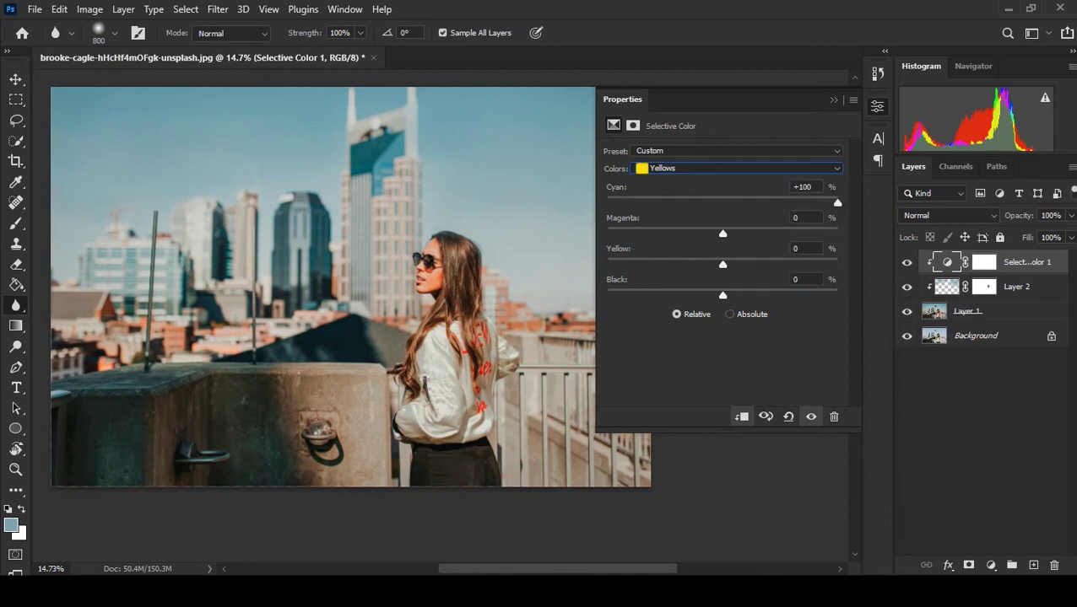
# Switch to the Cyans range and set Cyan to +20
pyautogui.click(739, 168)
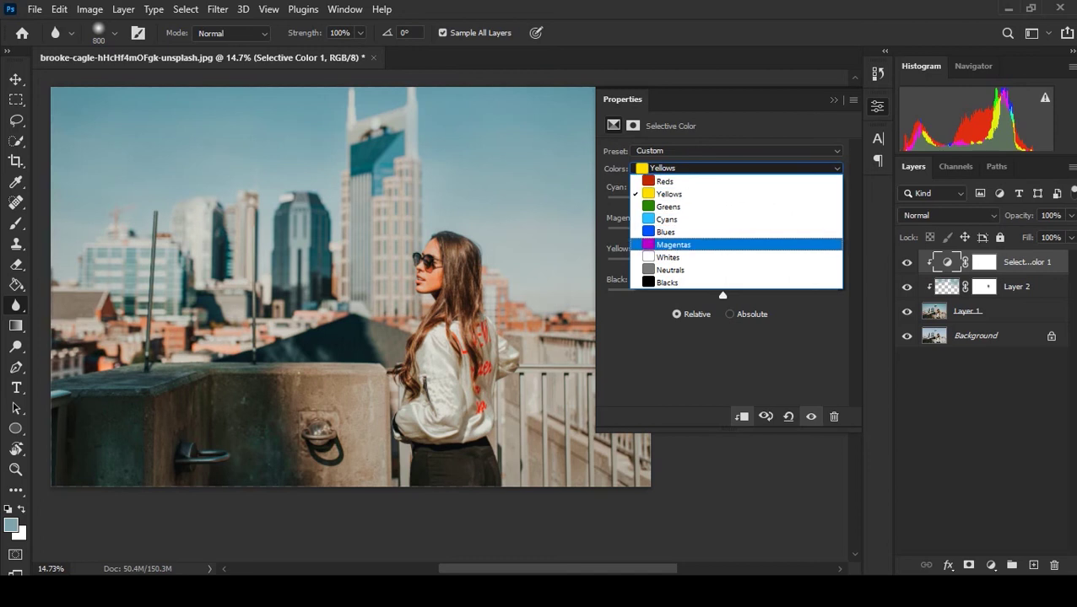
pyautogui.click(667, 207)
pyautogui.write('00')
pyautogui.press('Tab')
pyautogui.write('5')
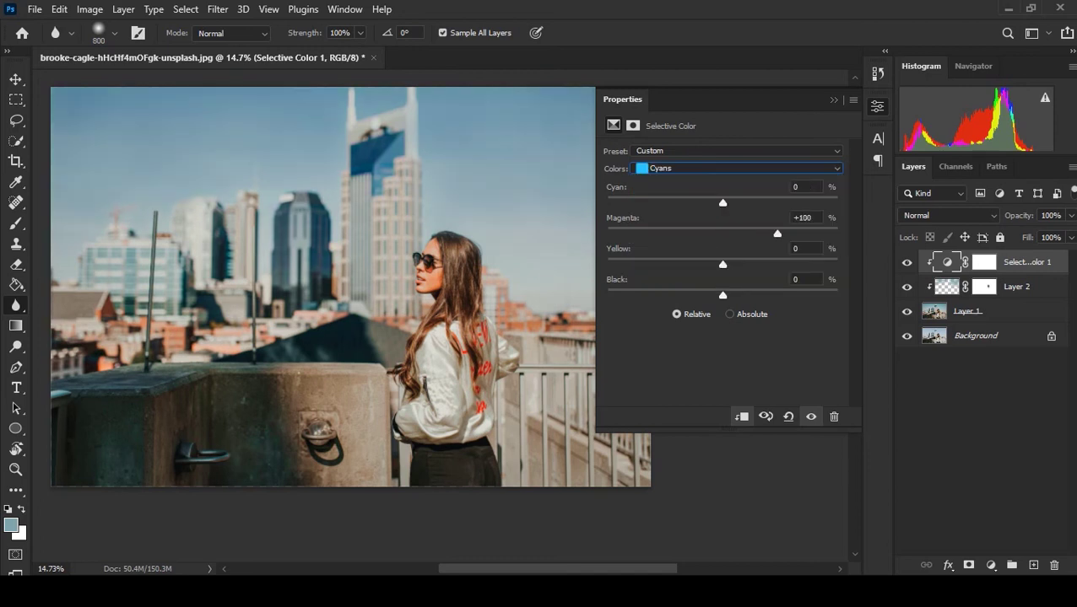
pyautogui.press('Return')
pyautogui.press('Down')
pyautogui.press('Down')
pyautogui.press('Down')
pyautogui.press('Down')
pyautogui.write('20')
pyautogui.press('Return')
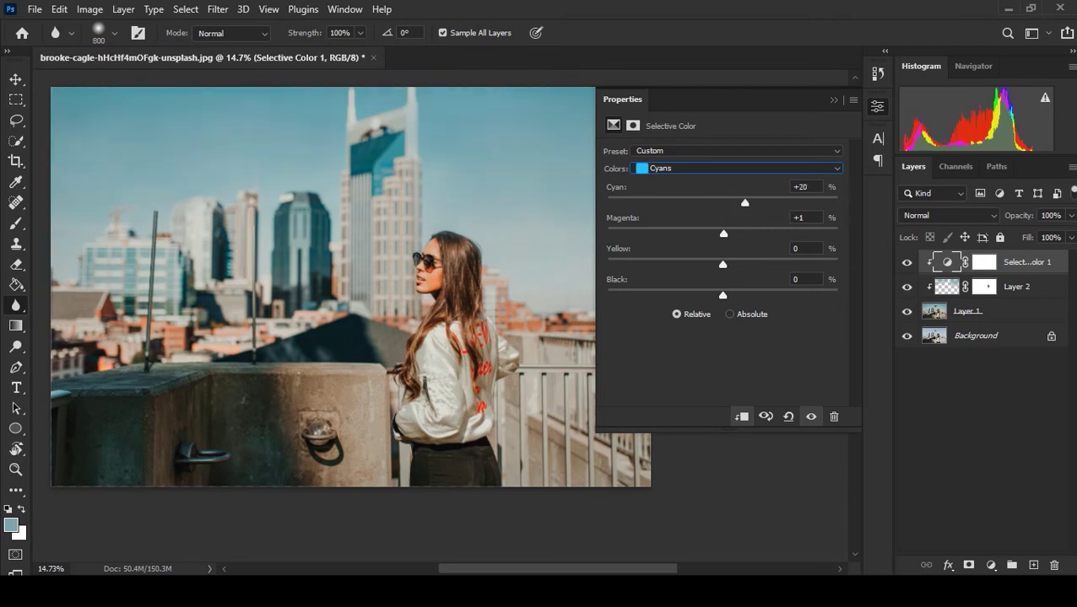
# Set the Cyans Black to about +24 and Magenta to +4
pyautogui.write('35')
pyautogui.press('Return')
pyautogui.write('22')
pyautogui.press('Return')
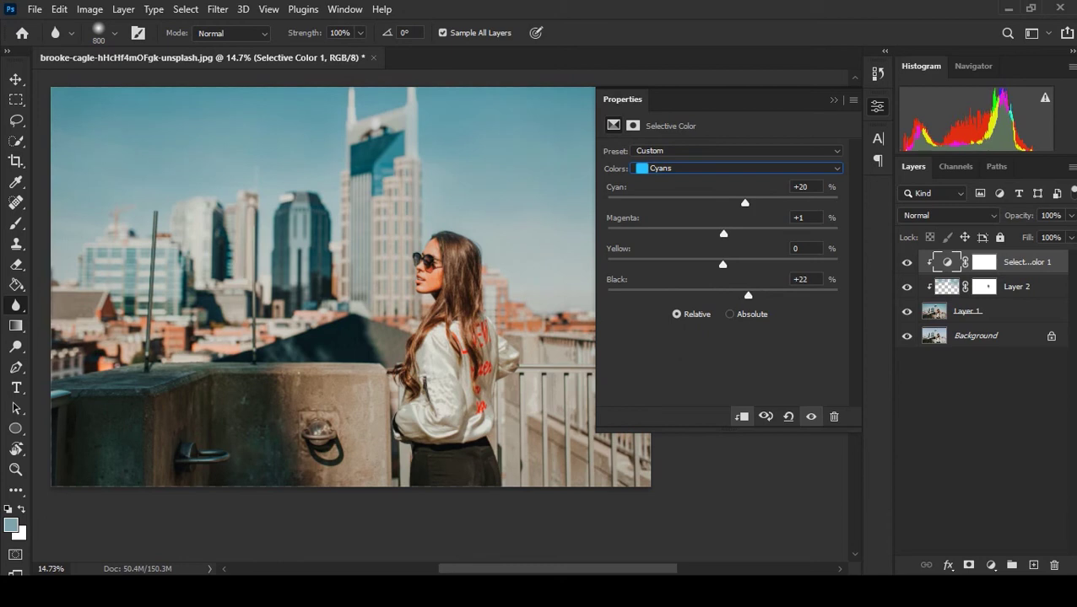
pyautogui.write('11')
pyautogui.press('Return')
pyautogui.press('Down')
pyautogui.press('Down')
pyautogui.press('Down')
# Lower the Cyans Yellow to +2, then set the Whites Black to -4
pyautogui.press('Down')
pyautogui.press('Down')
pyautogui.press('Down')
pyautogui.press('Down')
pyautogui.press('Down')
pyautogui.press('Down')
pyautogui.hotkey('shift', 'Down')
pyautogui.hotkey('shift', 'Up')
pyautogui.press('Up')
pyautogui.press('Up')
pyautogui.press('Up')
pyautogui.hotkey('alt', 'Down')
pyautogui.press('Down')
pyautogui.press('Return')
pyautogui.hotkey('alt', 'Down')
pyautogui.press('Down')
pyautogui.press('Down')
pyautogui.press('Return')
pyautogui.moveTo(722, 295)
pyautogui.mouseDown()
pyautogui.moveTo(695, 294)
pyautogui.moveTo(717, 294)
pyautogui.mouseUp()
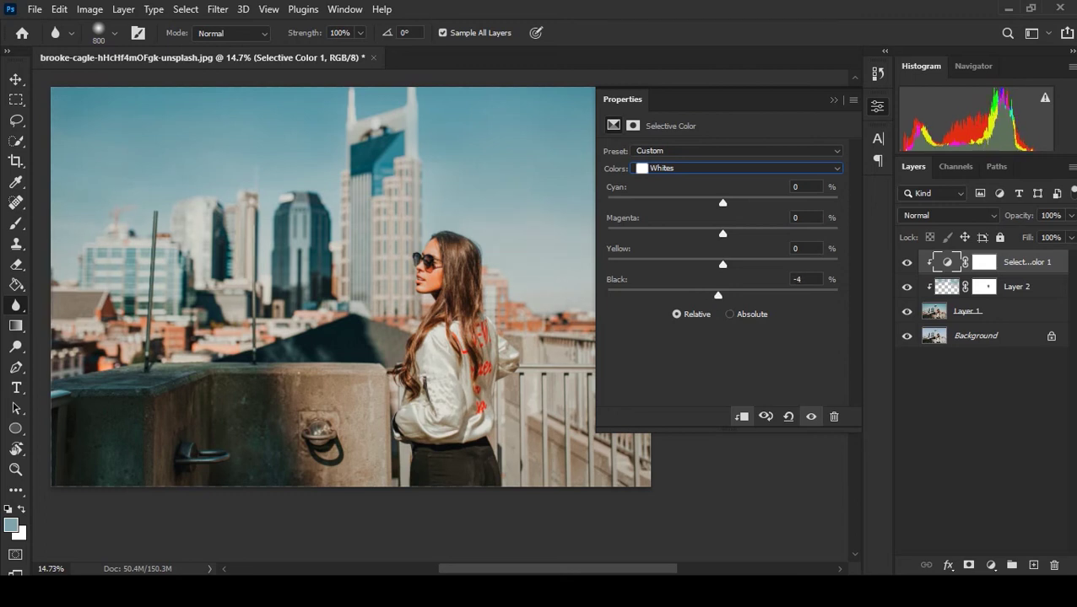
# In Selective Color, shift the Neutrals by Cyan -2 and Yellow +1
pyautogui.click(739, 168)
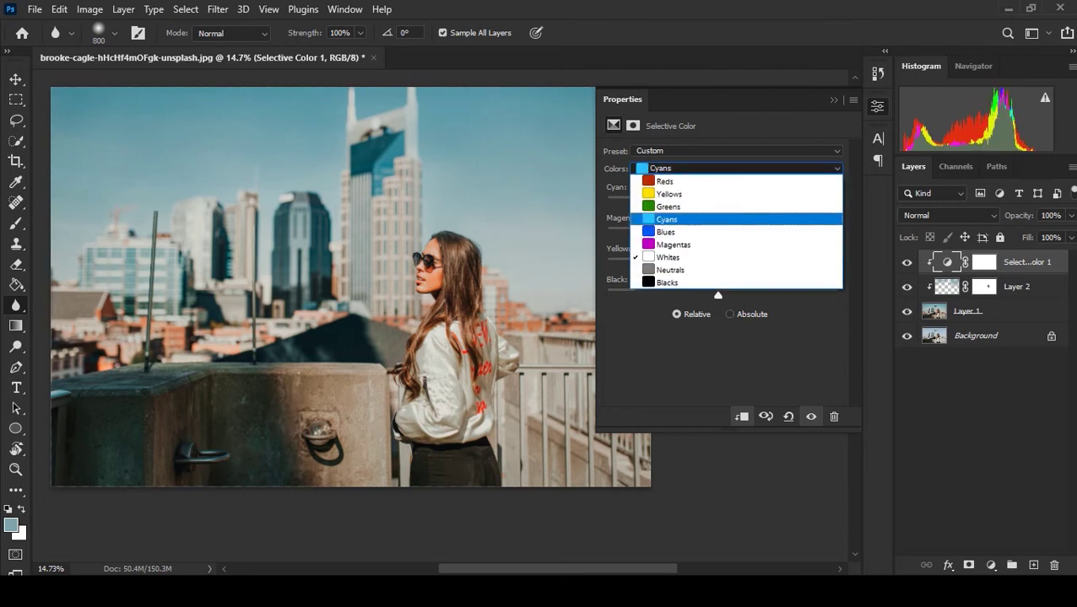
pyautogui.click(670, 270)
pyautogui.moveTo(722, 202); pyautogui.dragTo(721, 202)
pyautogui.moveTo(722, 264); pyautogui.dragTo(724, 264)
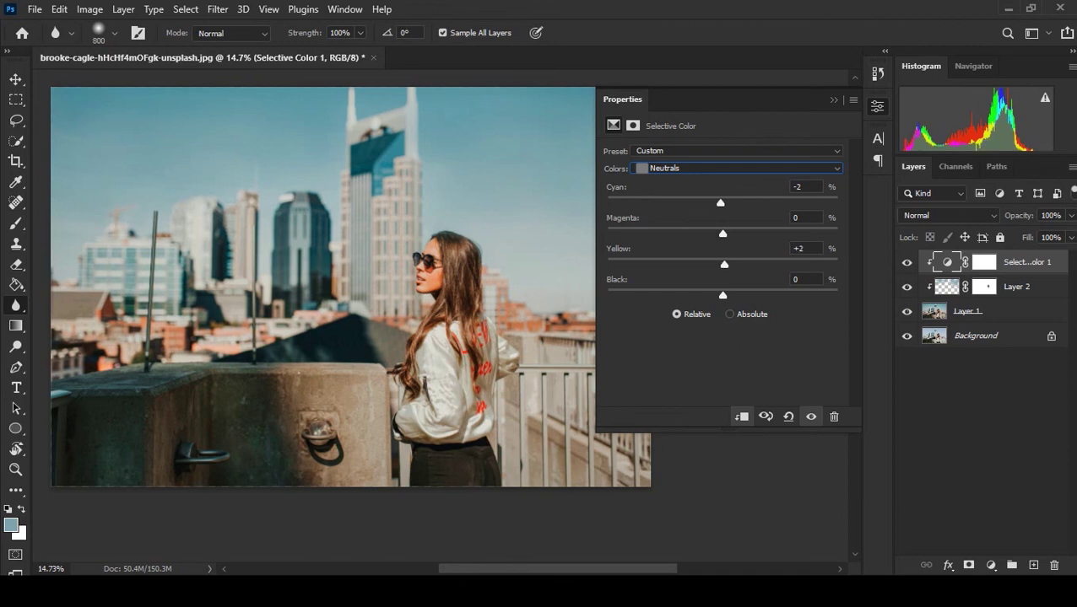
pyautogui.press('Down')
# Collapse the Selective Color properties and scroll to review the layer stack
pyautogui.click(832, 100)
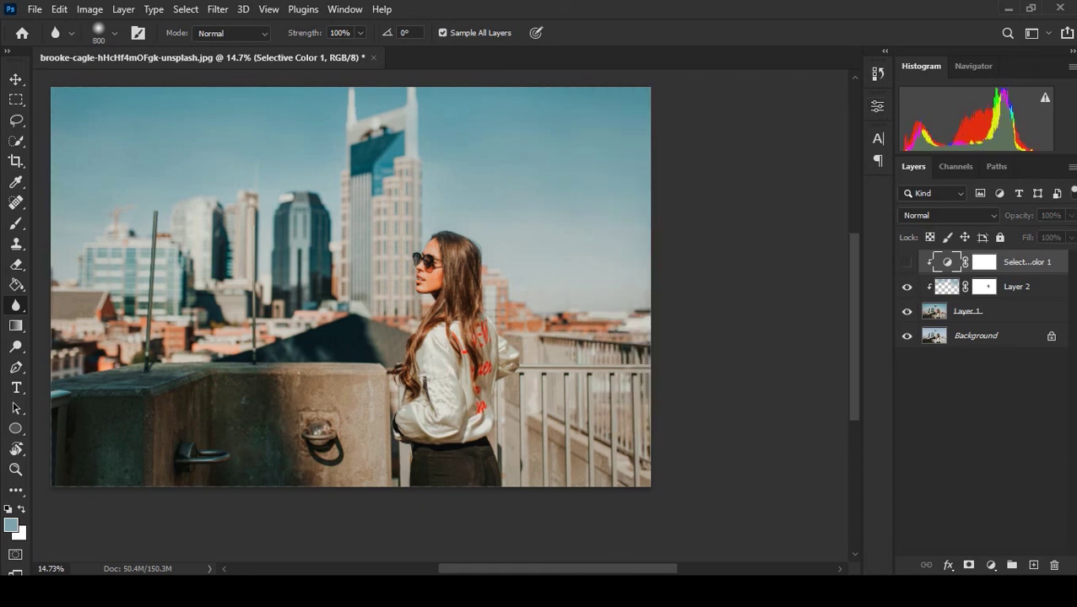
pyautogui.scroll(3, 351, 287)
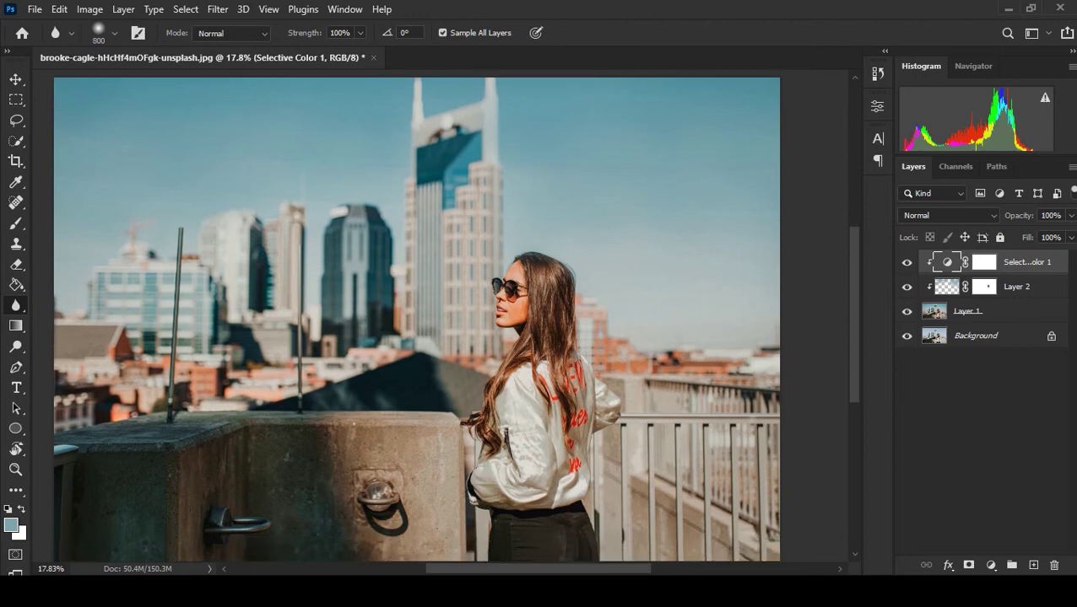
pyautogui.scroll(-2, 417, 319)
pyautogui.scroll(2, 690, 445)
pyautogui.scroll(-3, 690, 445)
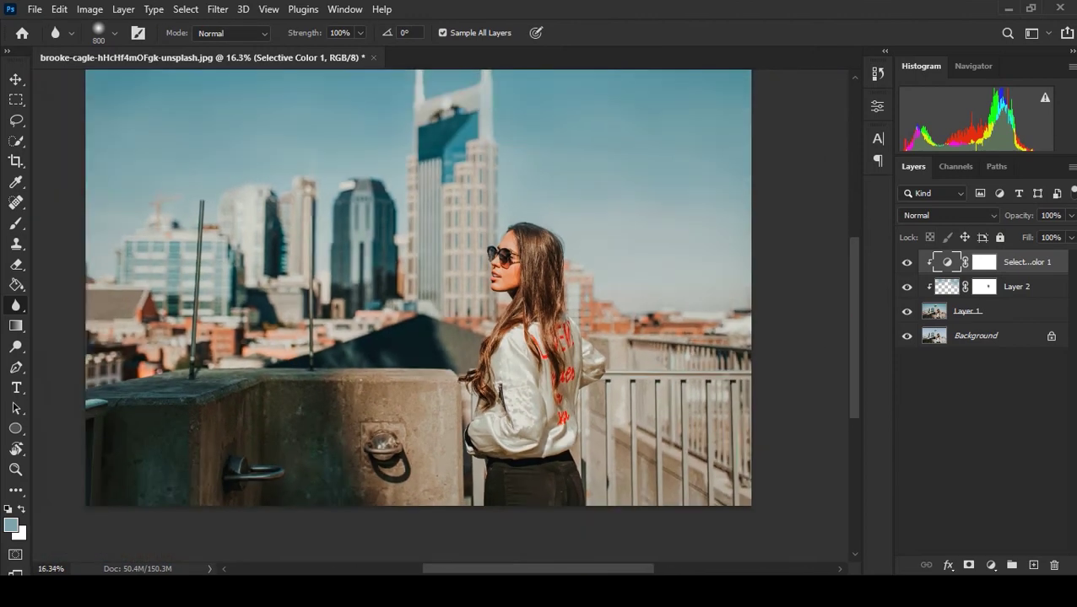
pyautogui.scroll(2, 690, 446)
pyautogui.scroll(-3, 690, 445)
pyautogui.scroll(1, 583, 336)
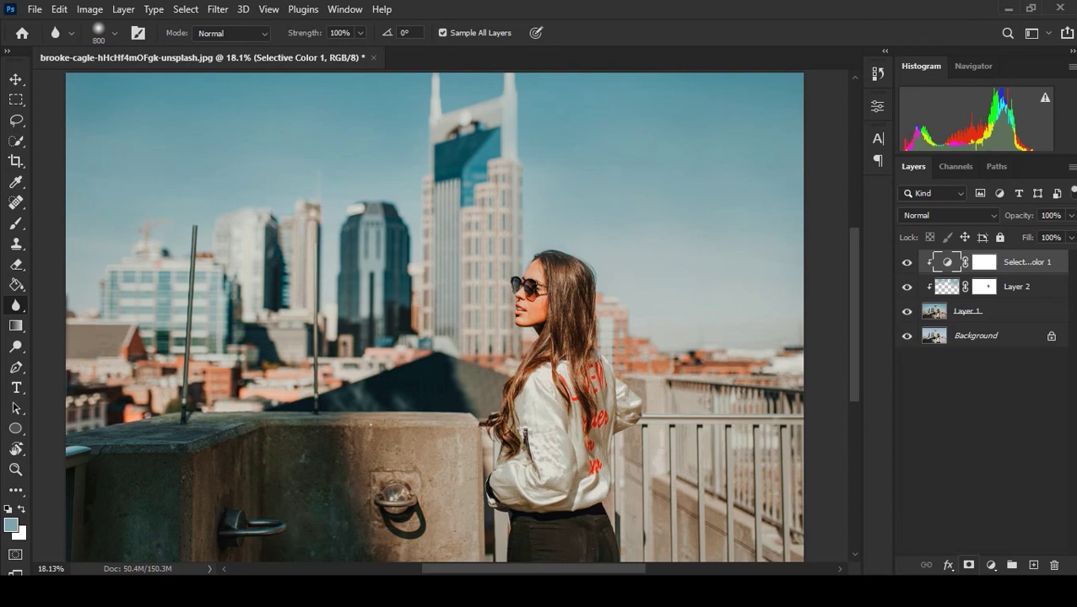
# Add a Curves layer with a slight midtone lift and slightly lowered highlights
pyautogui.click(990, 566)
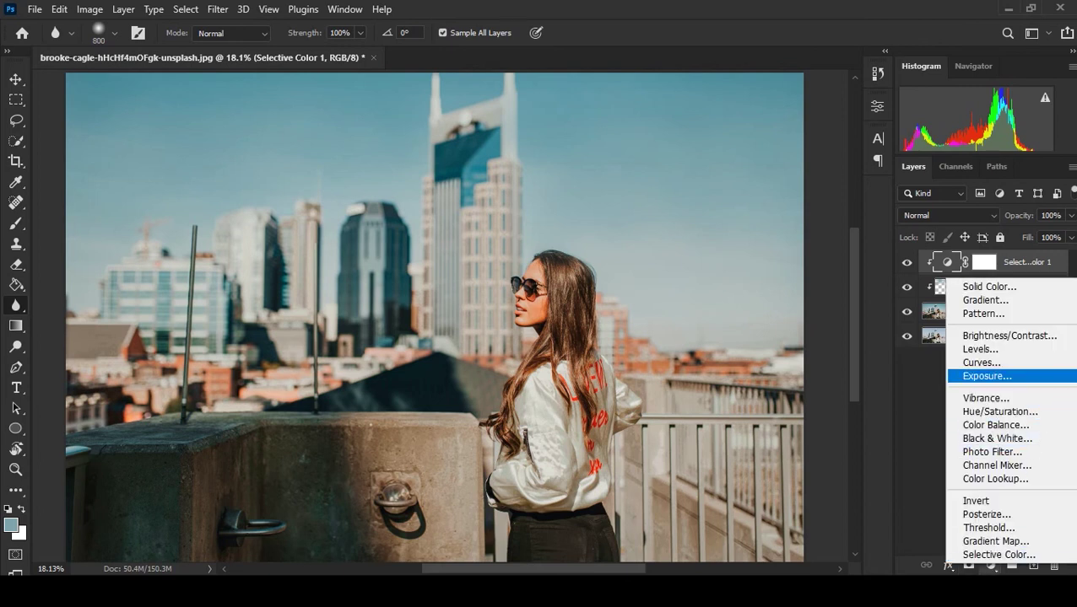
pyautogui.click(981, 362)
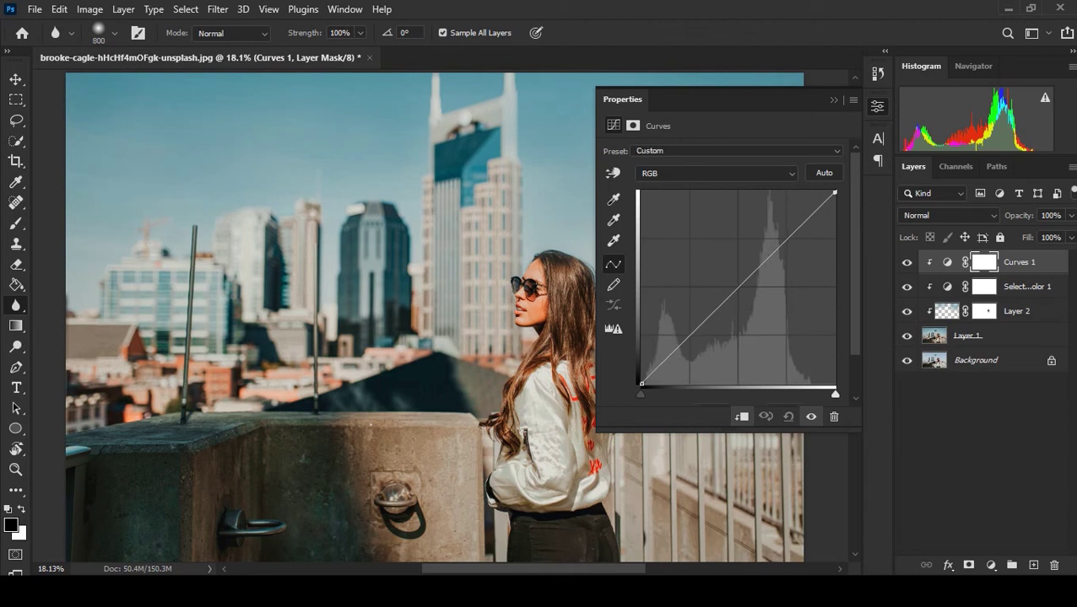
pyautogui.moveTo(784, 243); pyautogui.dragTo(784, 237)
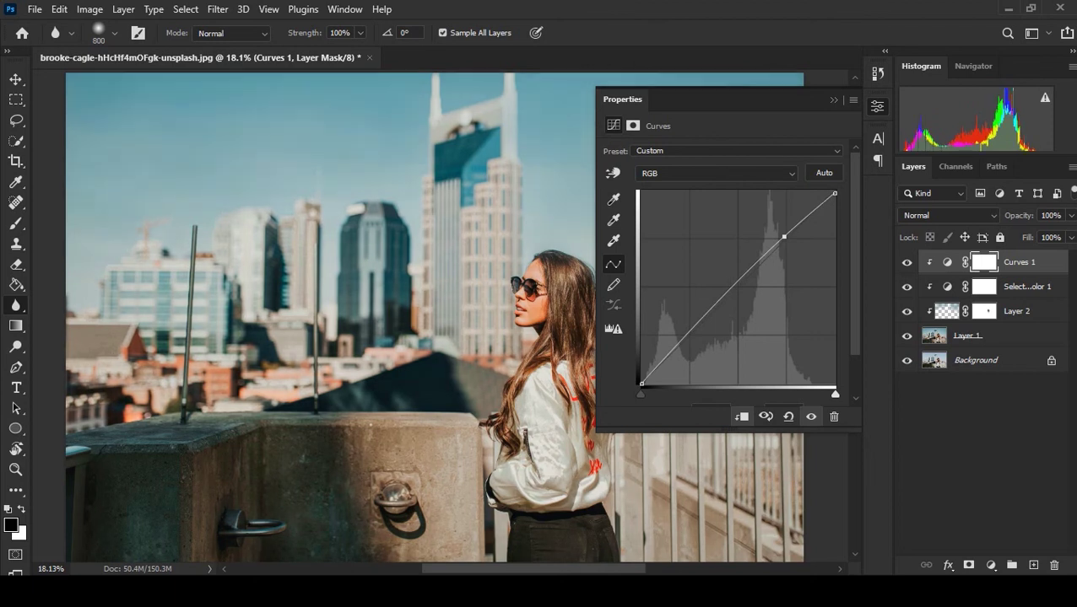
pyautogui.moveTo(784, 238); pyautogui.dragTo(785, 235)
pyautogui.moveTo(835, 194); pyautogui.dragTo(834, 198)
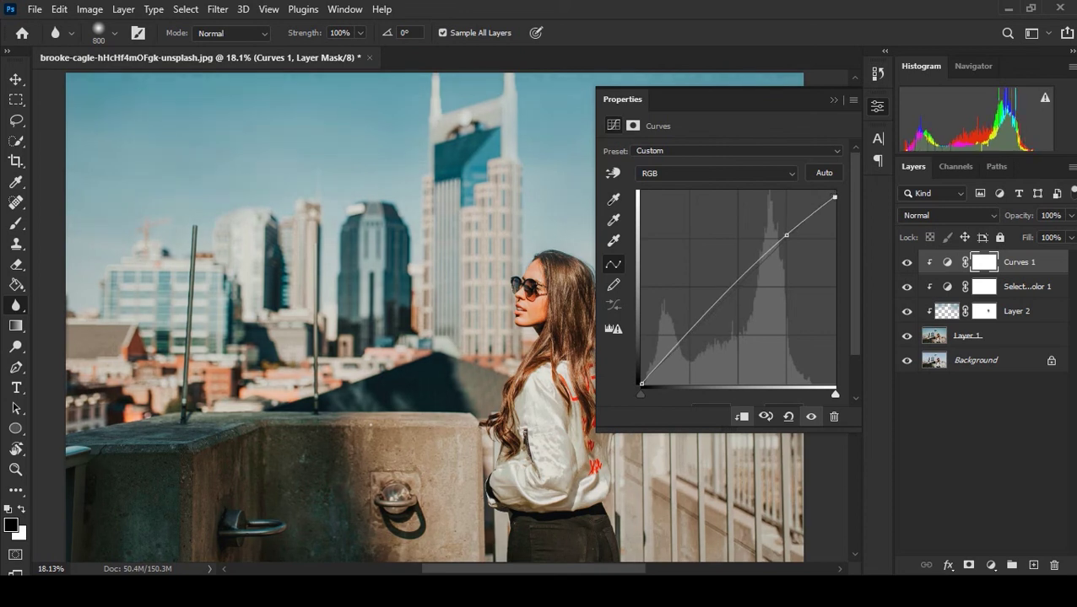
pyautogui.click(833, 100)
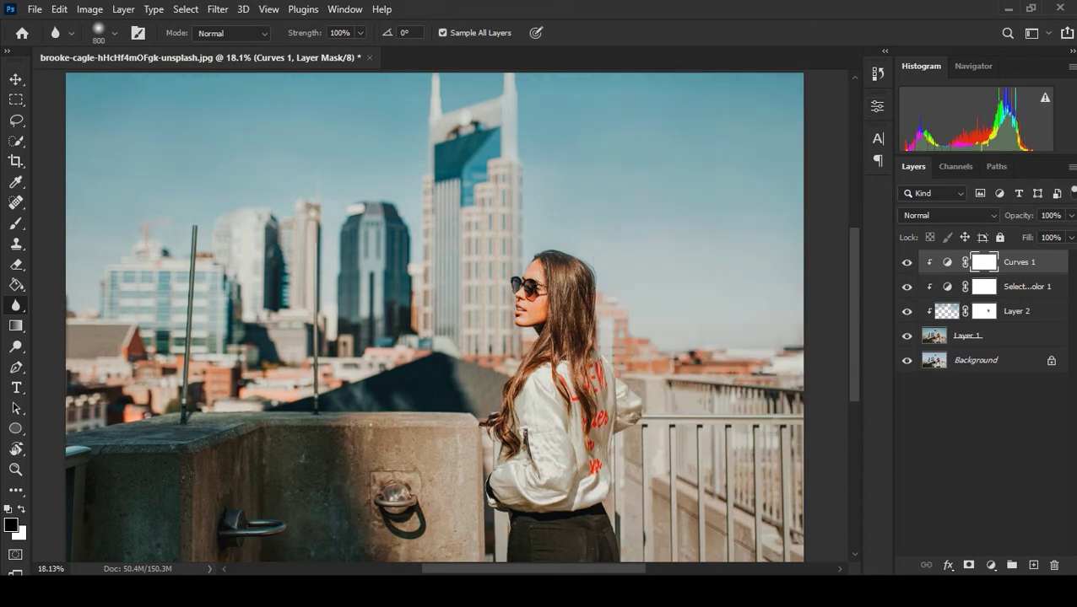
# Set the Curves layer opacity to 20%
pyautogui.press('2')
pyautogui.press('4')
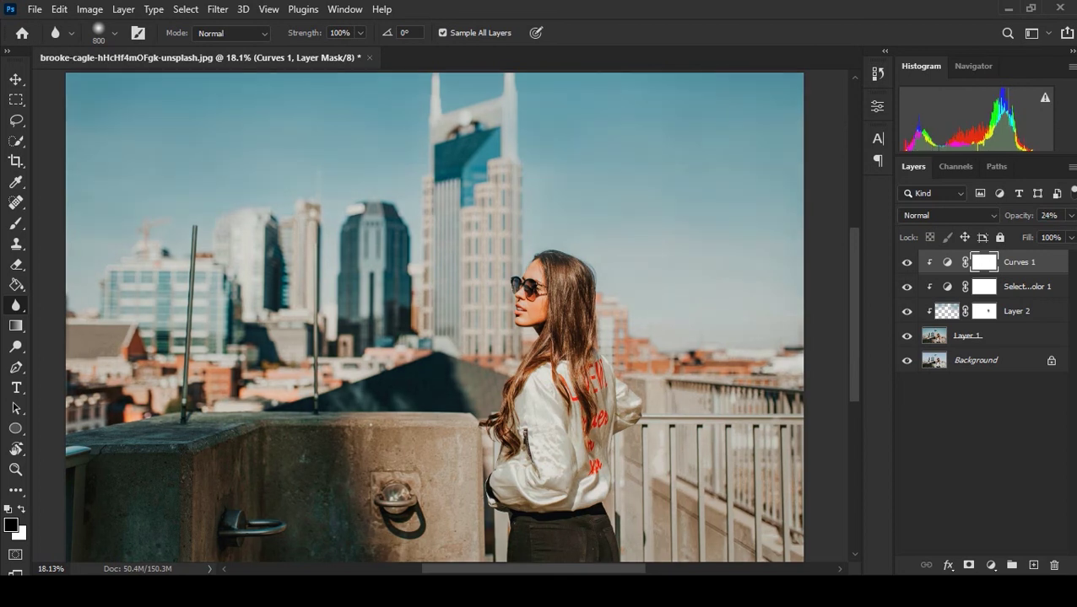
pyautogui.scroll(-2, 635, 326)
pyautogui.press('Down')
pyautogui.press('Down')
pyautogui.press('Down')
pyautogui.press('Return')
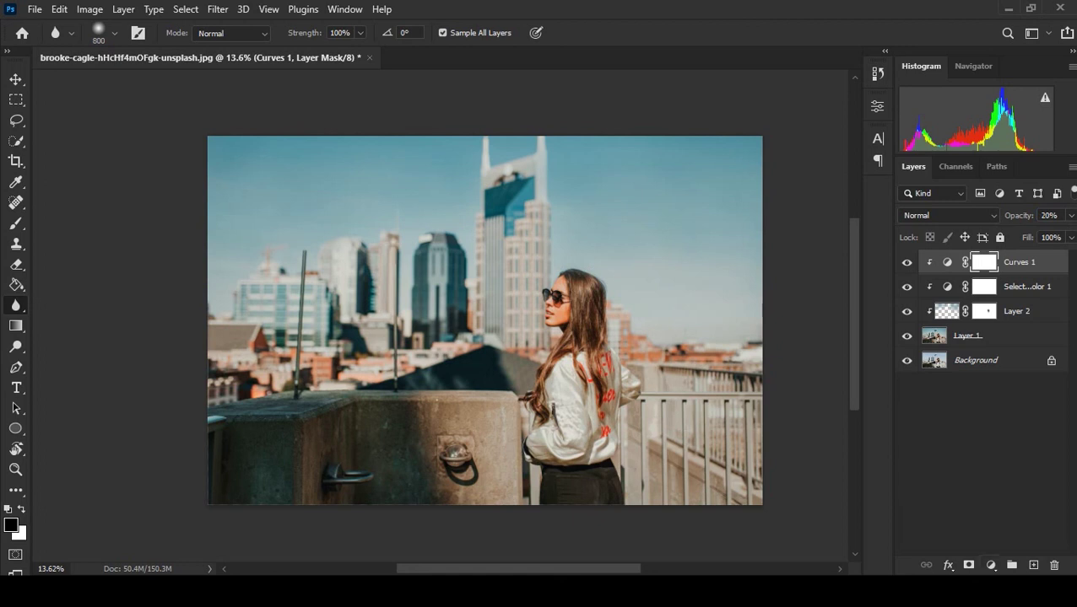
pyautogui.click(991, 565)
# Add a clipped Exposure layer with Gamma 0.96, Exposure -0.02 and Offset +0.0052
pyautogui.click(971, 377)
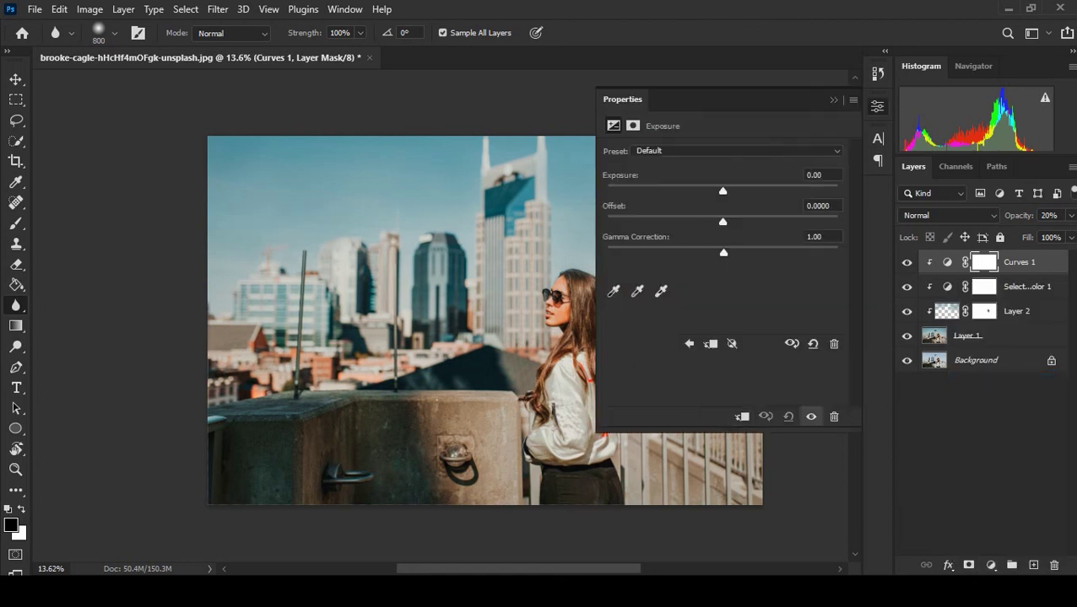
pyautogui.hotkey('ctrl', 'alt', 'g')
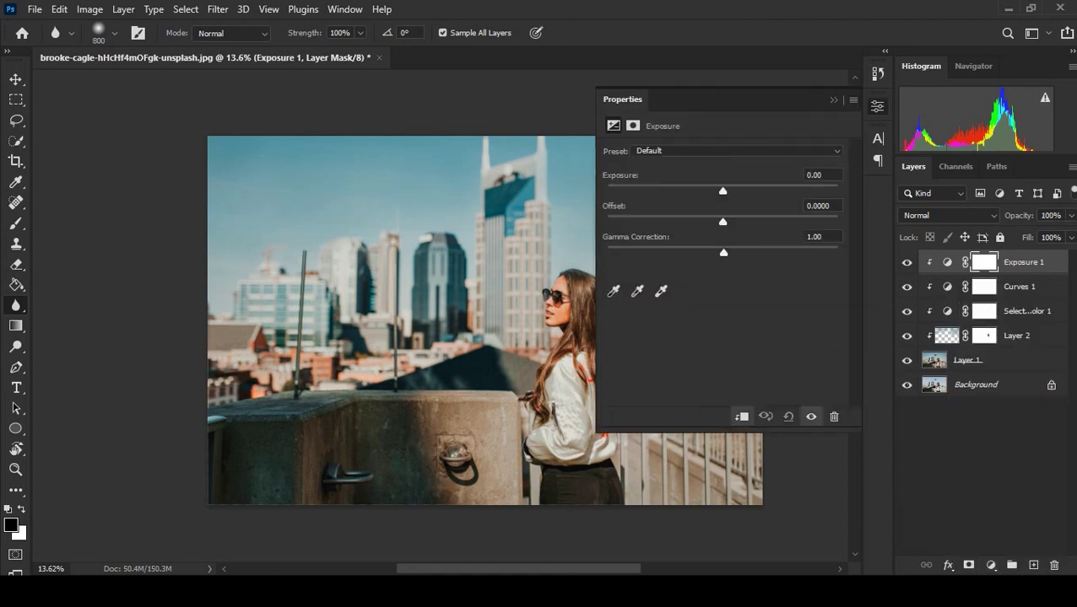
pyautogui.moveTo(723, 253); pyautogui.dragTo(726, 253)
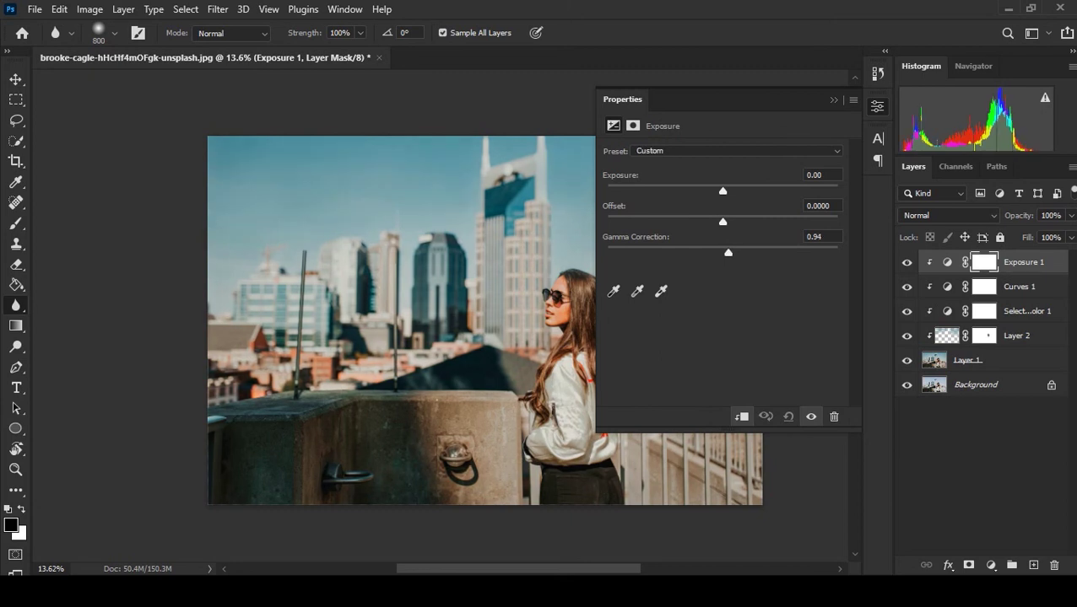
pyautogui.moveTo(722, 191); pyautogui.dragTo(723, 221)
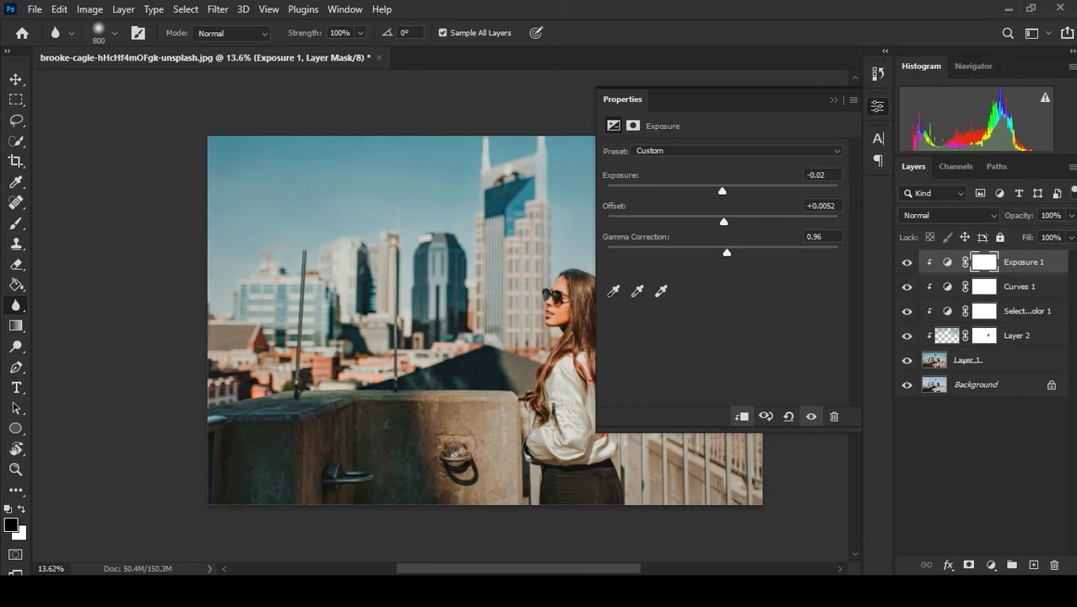
pyautogui.click(878, 106)
pyautogui.scroll(1, 486, 320)
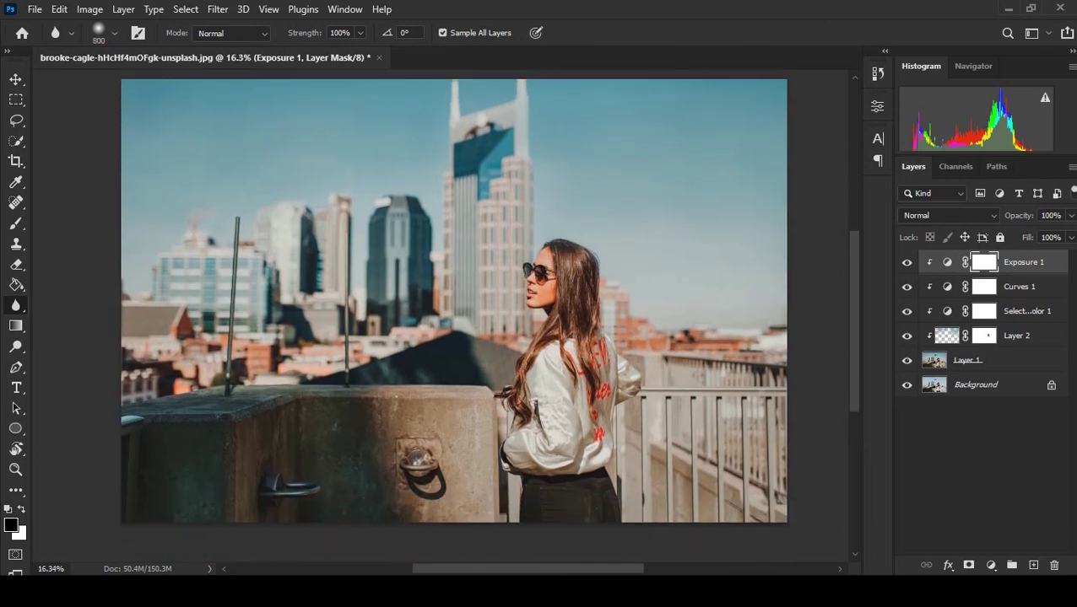
pyautogui.scroll(1, 551, 394)
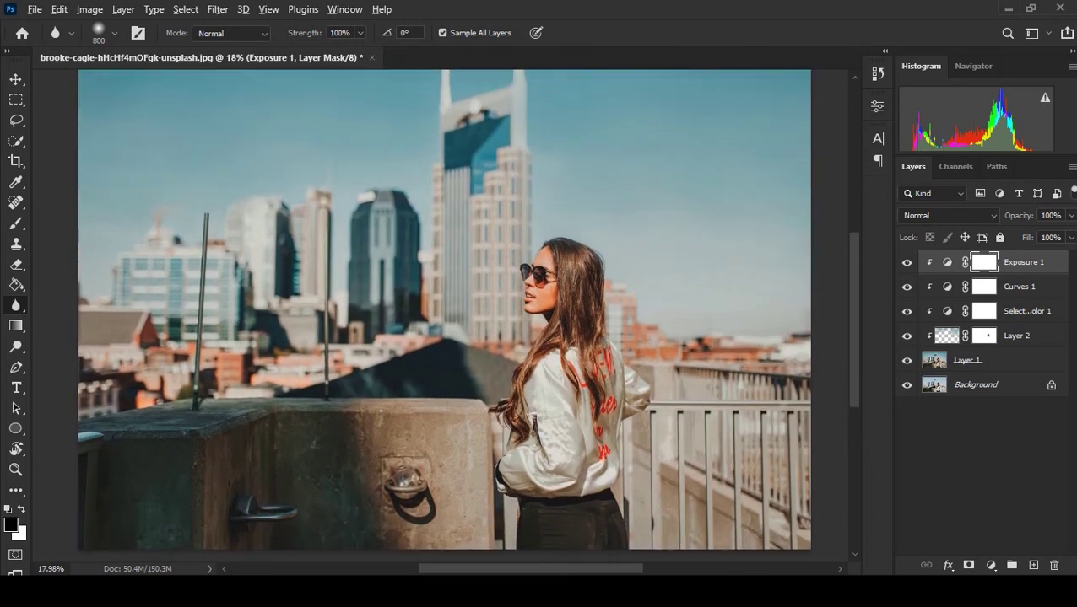
pyautogui.keyDown('alt'); pyautogui.click(906, 385); pyautogui.keyUp('alt')
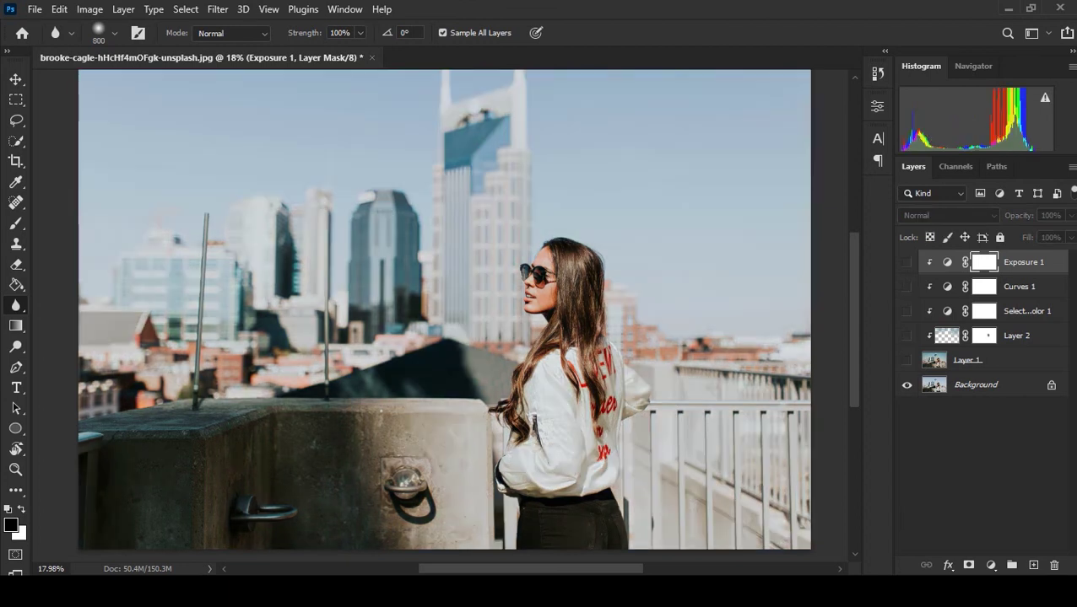
pyautogui.keyDown('alt'); pyautogui.click(906, 385); pyautogui.keyUp('alt')
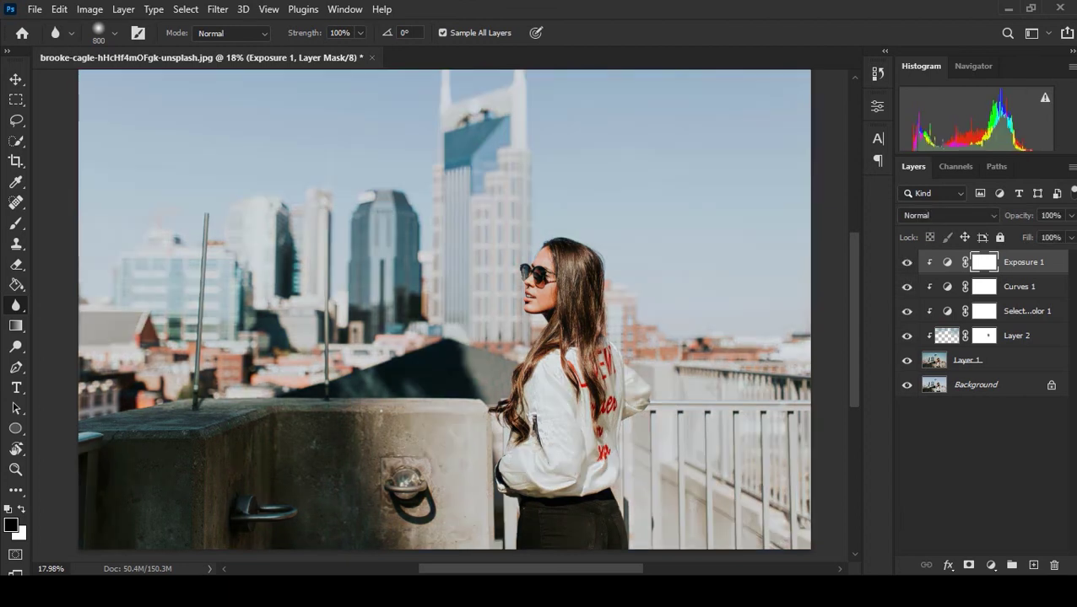